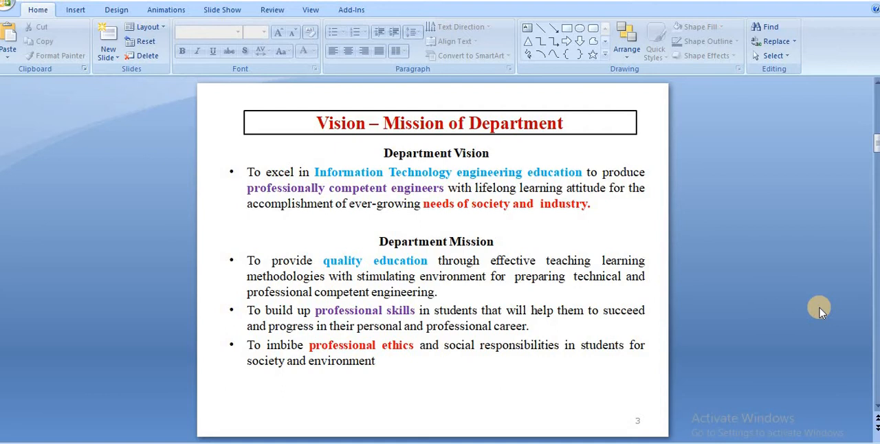
Review the Course Outcomes slide and the Practical-Course Outcome matrix slides in the presentation.
scroll(820, 311, "down", 2)
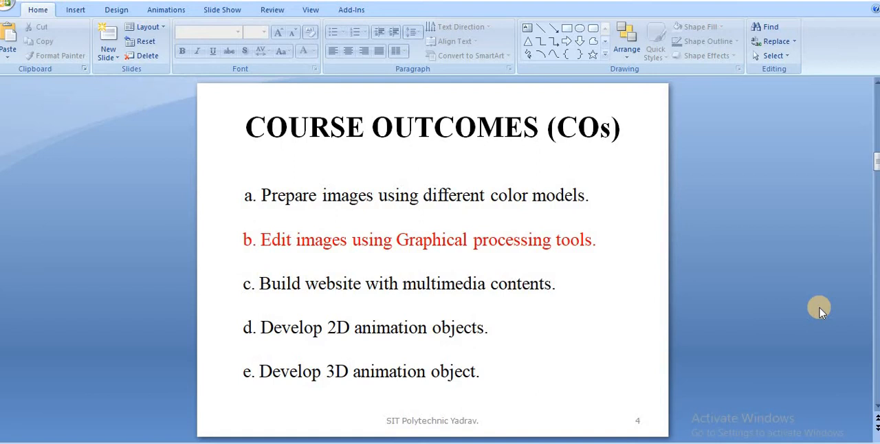
scroll(821, 311, "down", 1)
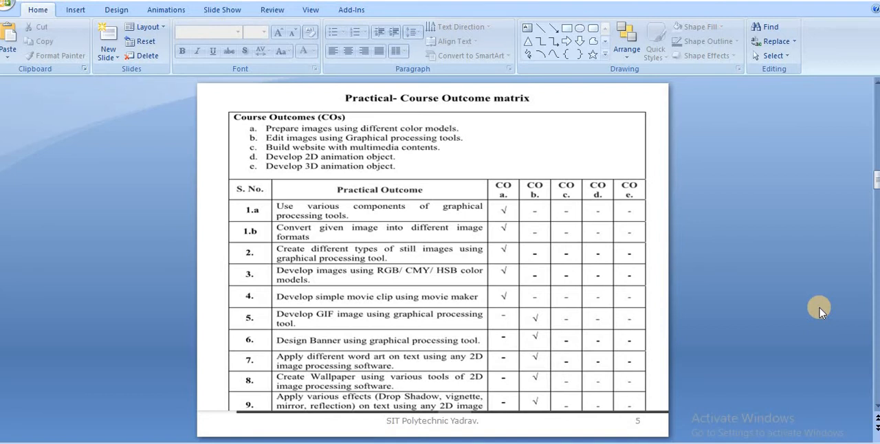
scroll(820, 311, "down", 1)
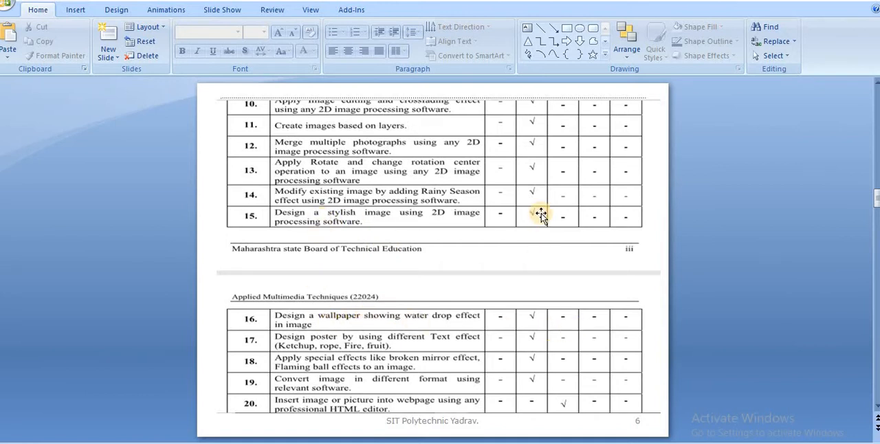
scroll(541, 215, "up", 1)
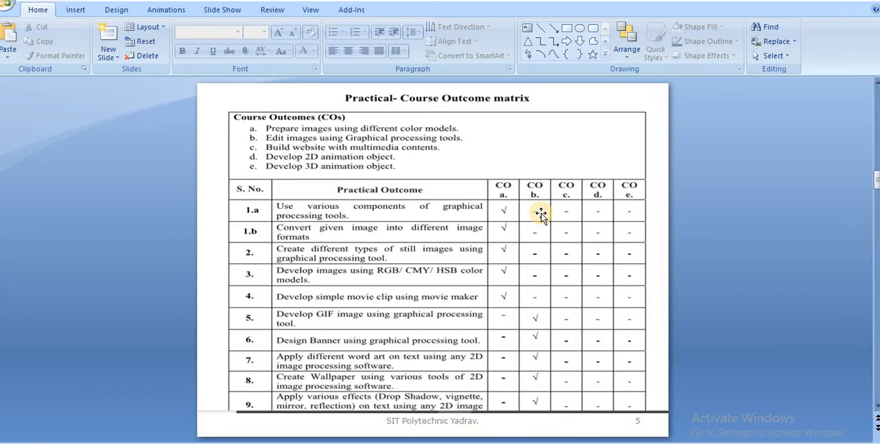
scroll(541, 215, "down", 3)
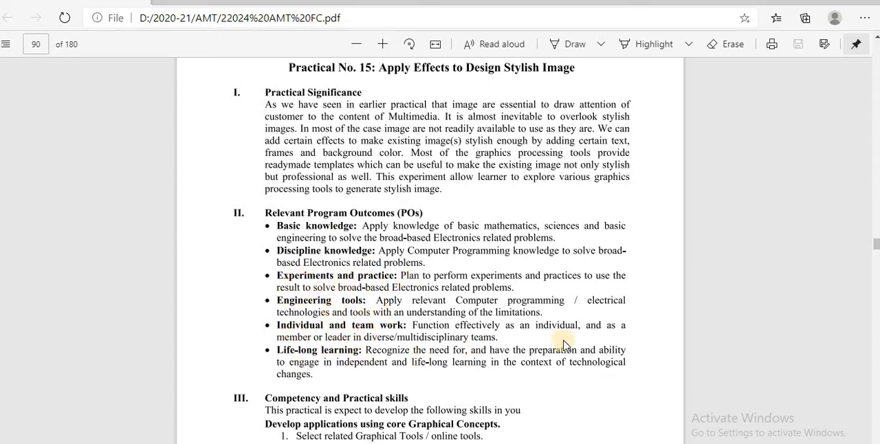
Read the Practical No. 15 manual pages from the program outcomes through the theoretical background in the PDF.
scroll(564, 344, "down", 4)
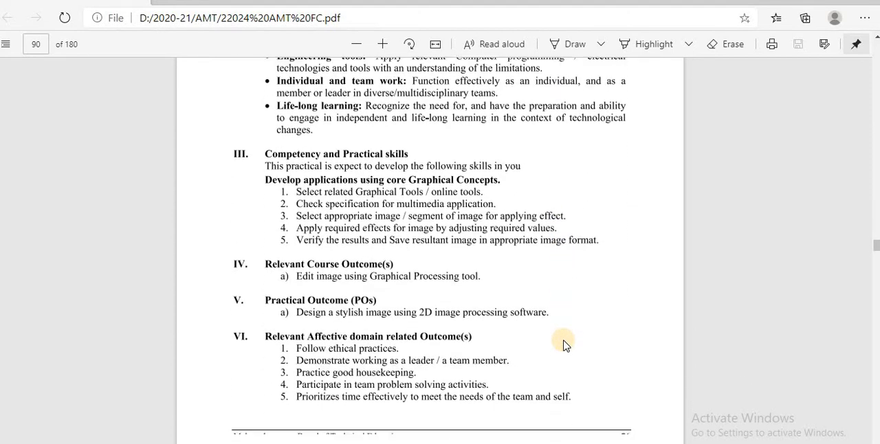
scroll(563, 344, "up", 2)
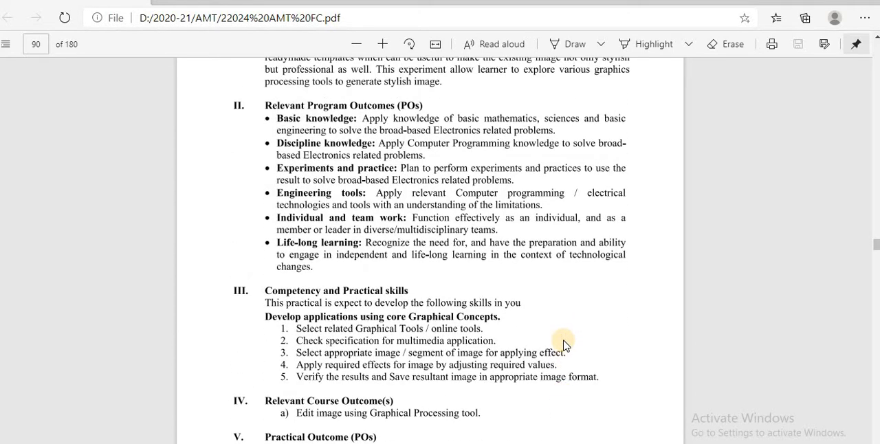
scroll(563, 343, "up", 1)
scroll(563, 344, "down", 2)
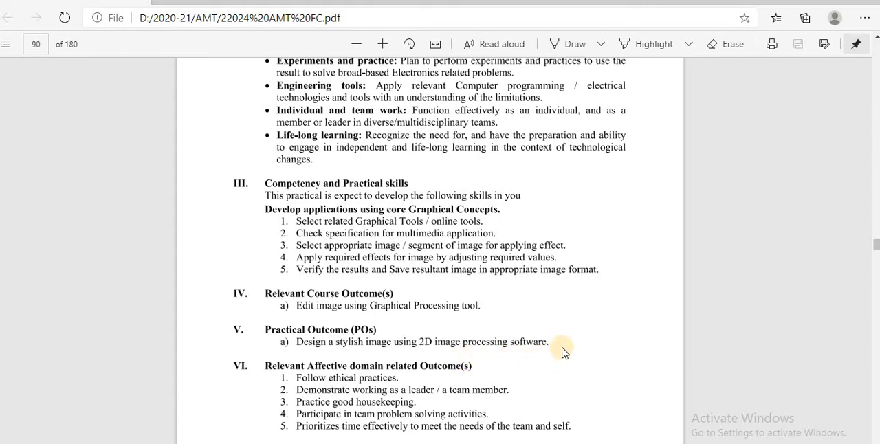
scroll(610, 347, "down", 1)
scroll(610, 347, "down", 5)
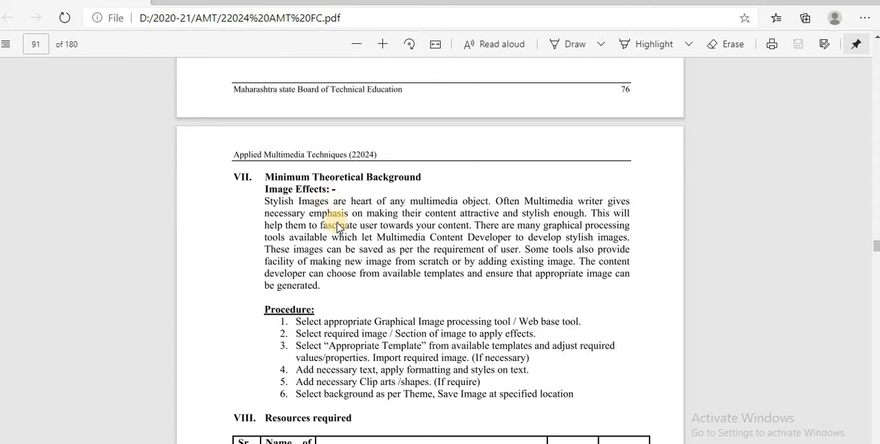
Read the procedure, required resources, practical related questions and exercise tasks of Practical No. 15.
scroll(337, 227, "down", 3)
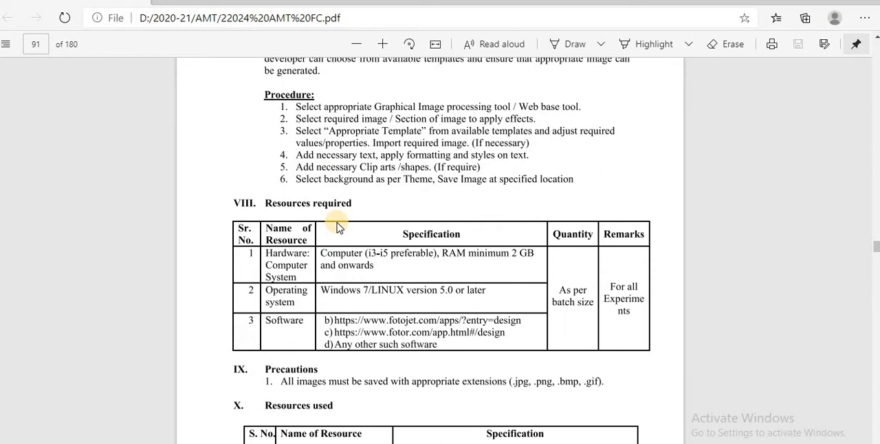
scroll(337, 227, "down", 2)
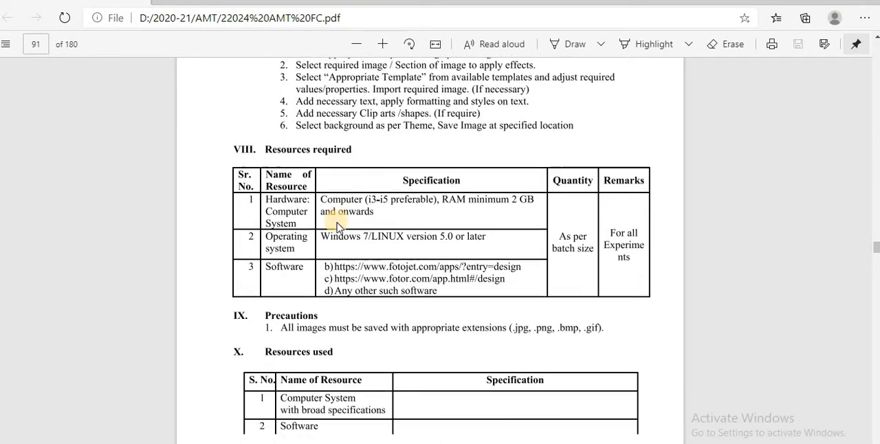
scroll(337, 227, "down", 4)
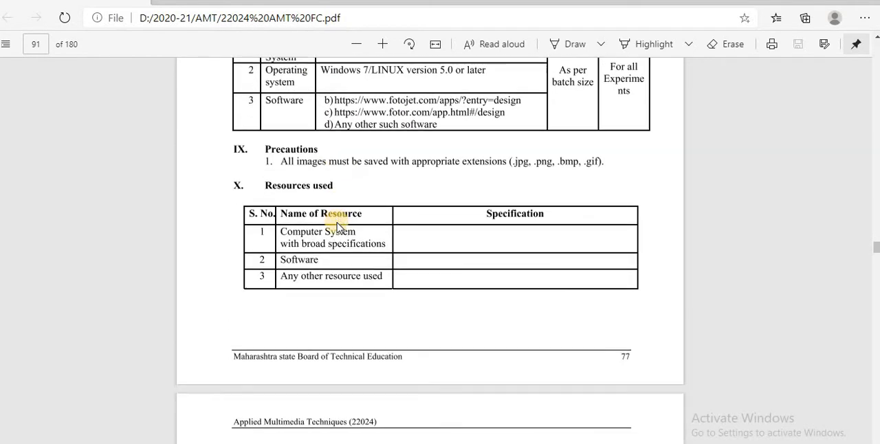
scroll(337, 227, "down", 4)
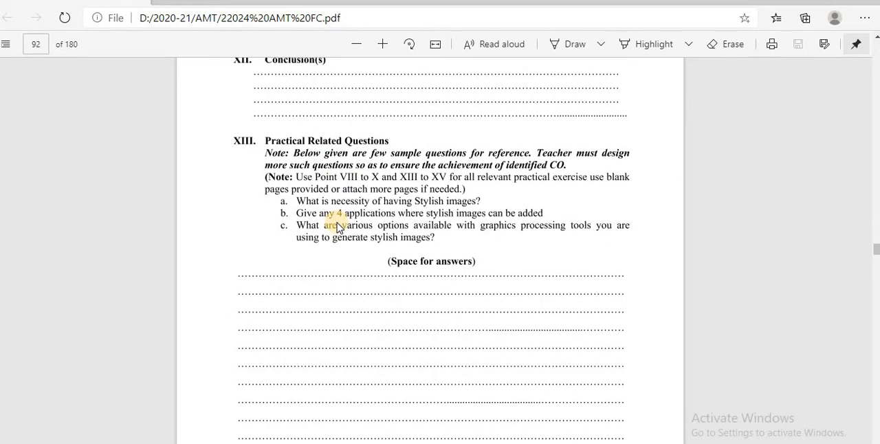
scroll(337, 227, "down", 6)
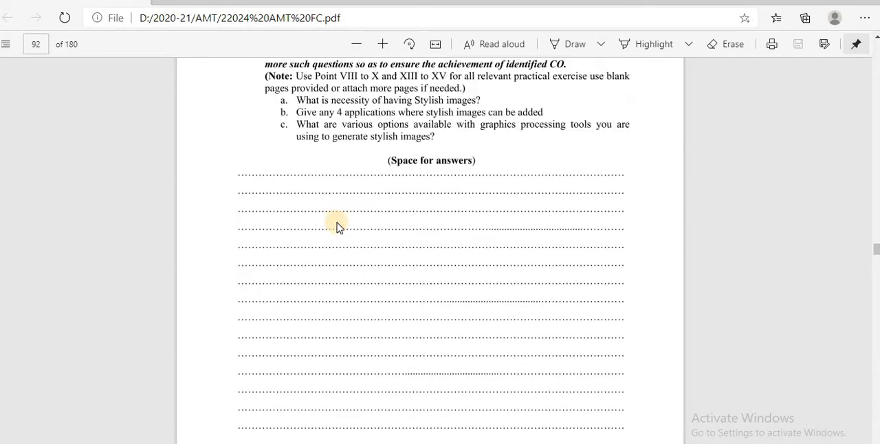
scroll(337, 227, "down", 3)
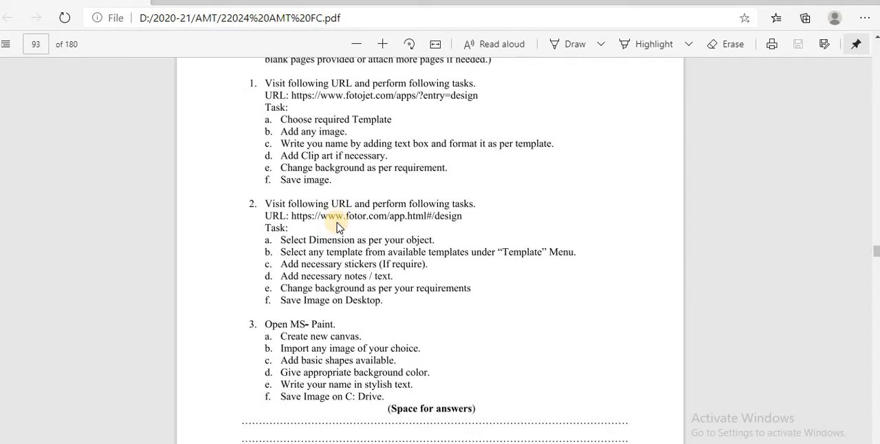
Switch between the PowerPoint presentation and the PDF manual to compare the resources and homework slides with the Practical No. 15 exercise tasks.
key("alt+Tab")
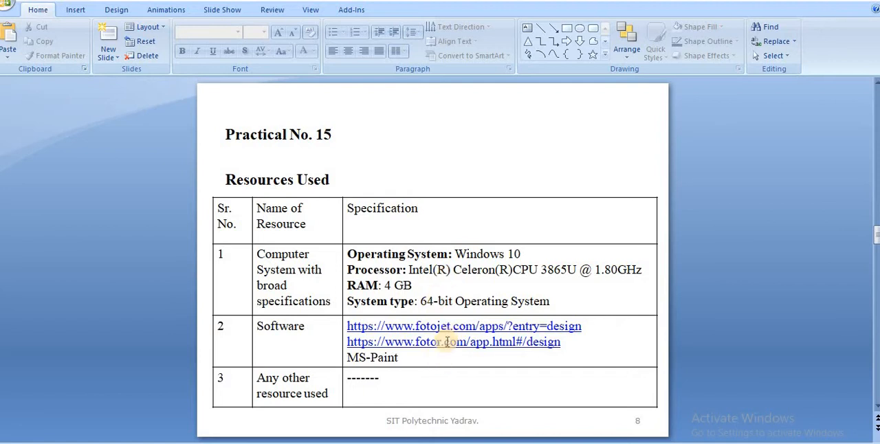
scroll(451, 335, "down", 1)
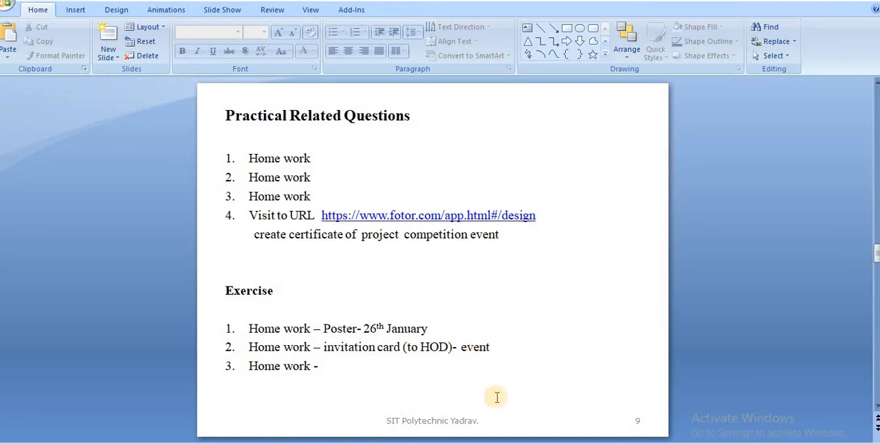
key("alt+Tab")
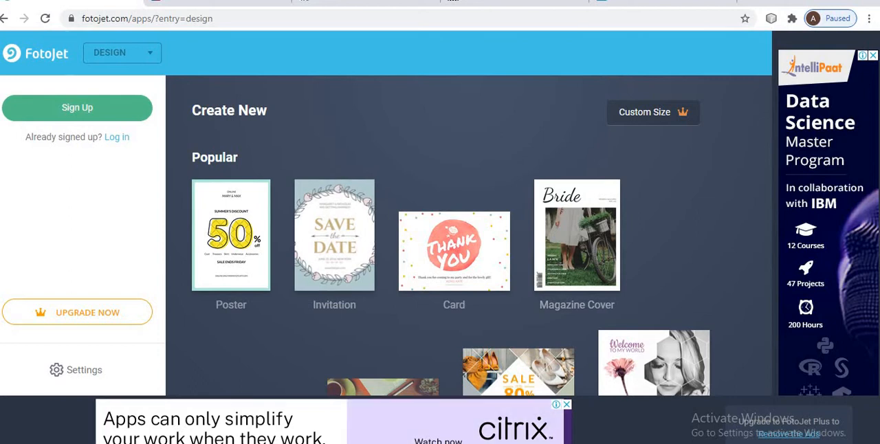
left_click(451, 443)
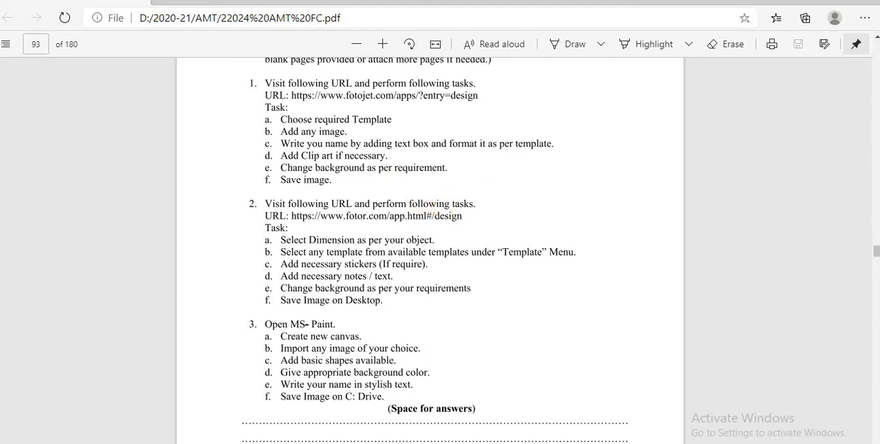
key("alt+Tab")
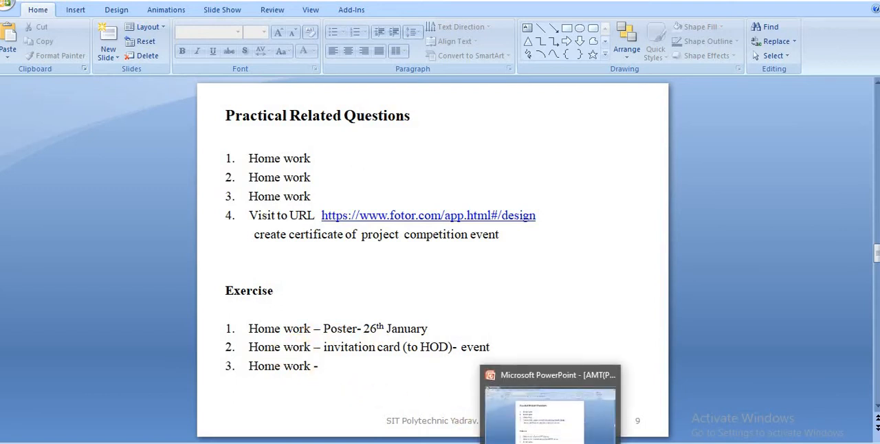
left_click(454, 442)
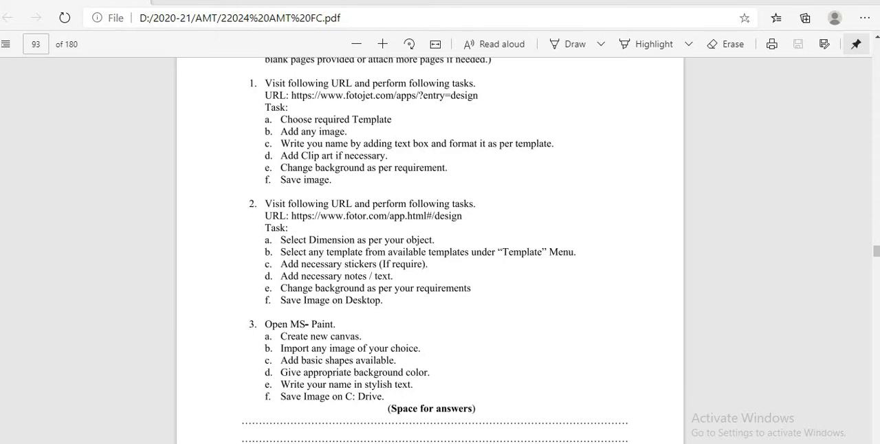
Switch to FotoJet in the browser and create a new 420 x 594 mm Poster design.
left_click(520, 442)
key("super+e")
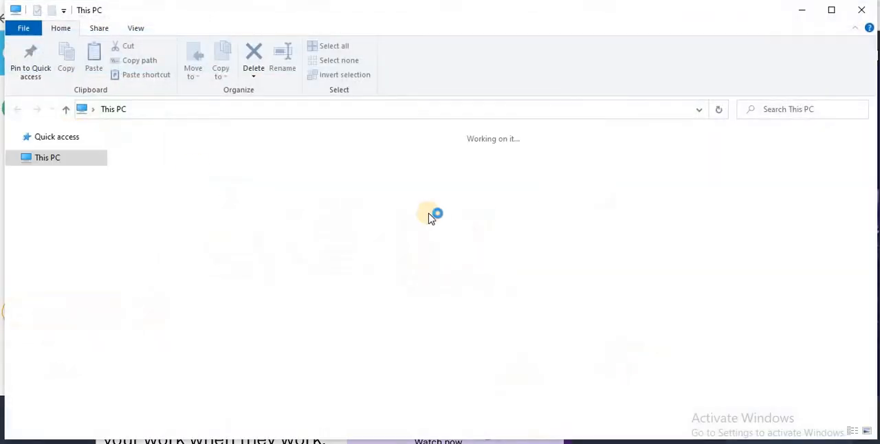
left_click(869, 14)
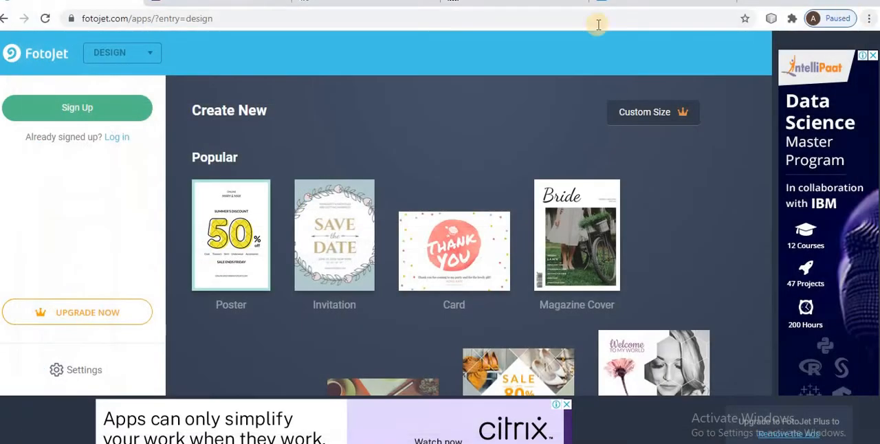
left_click(243, 227)
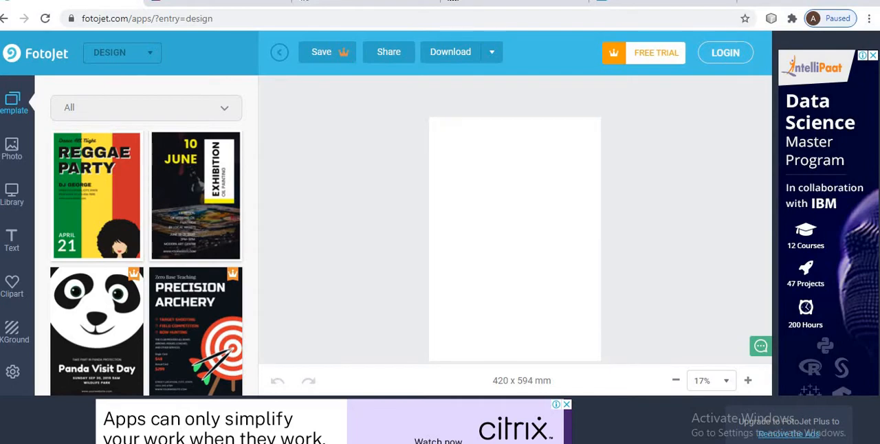
key("alt+Tab")
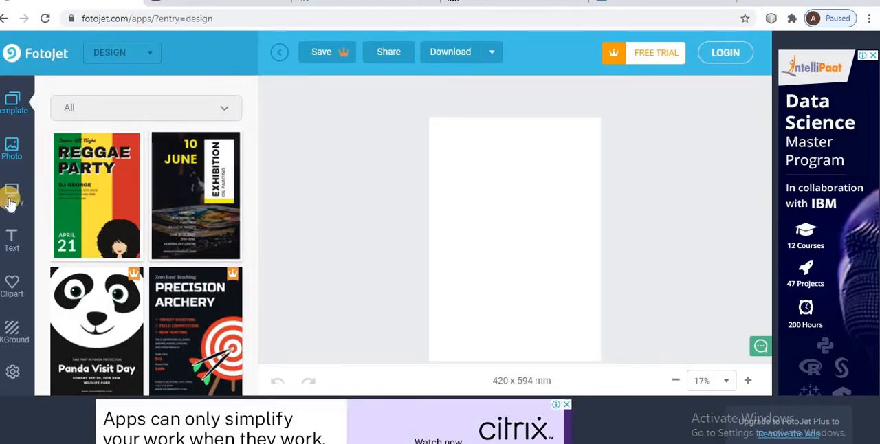
Add the light bulb photo from the Technology category of the stock photos to the blank poster.
left_click(12, 150)
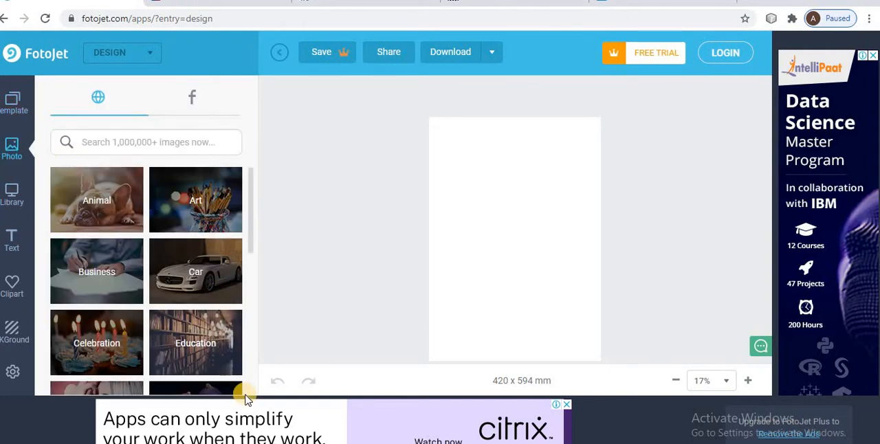
scroll(249, 390, "down", 2)
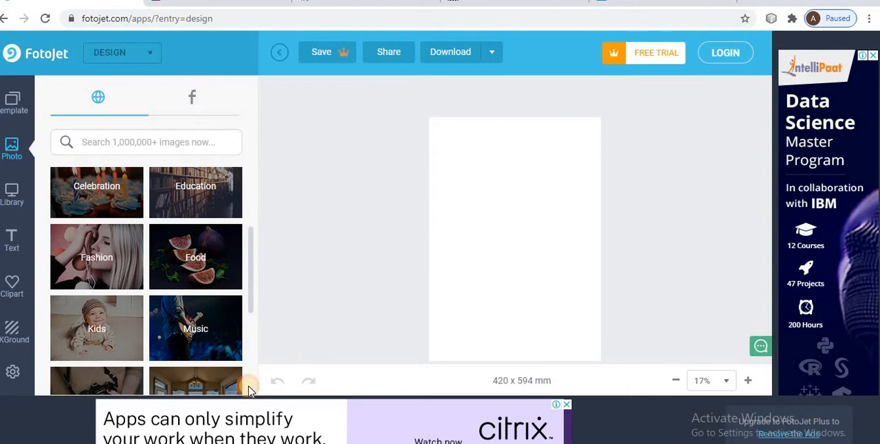
scroll(249, 390, "down", 1)
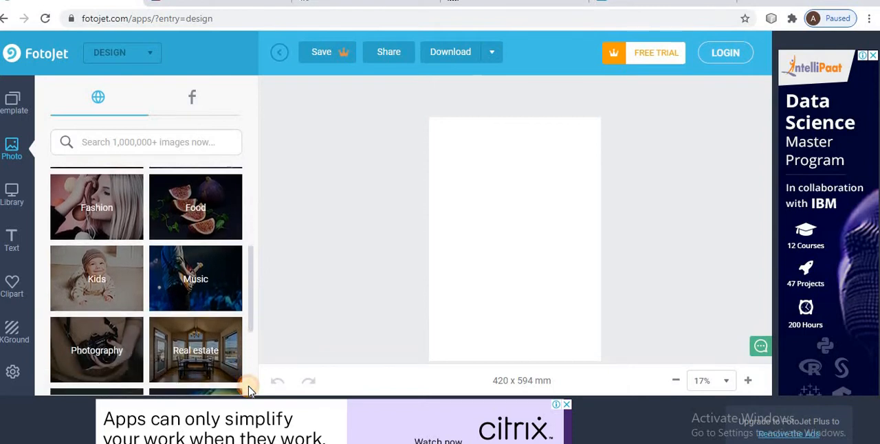
scroll(248, 390, "down", 1)
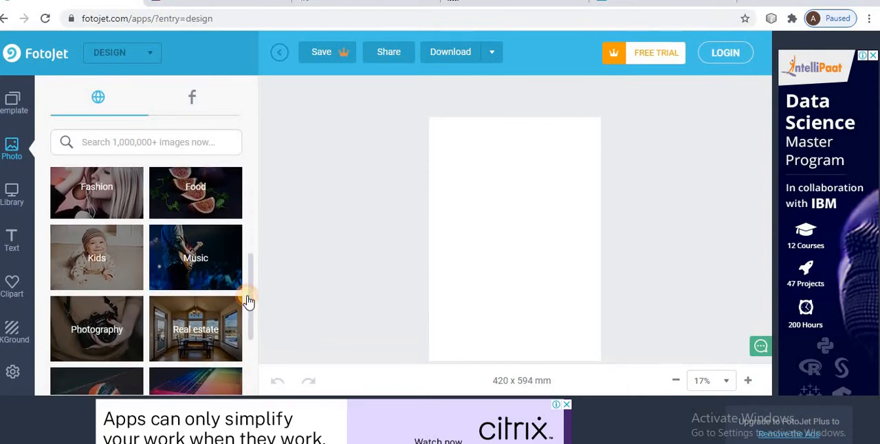
left_click_drag(249, 354, 250, 376)
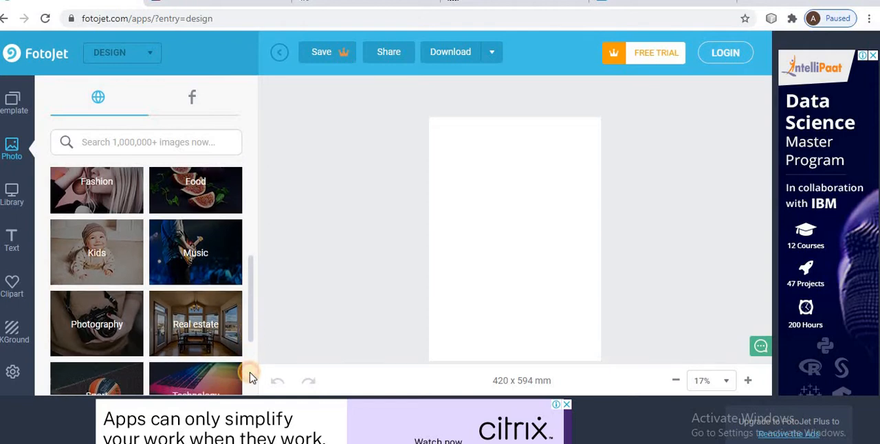
scroll(250, 378, "down", 1)
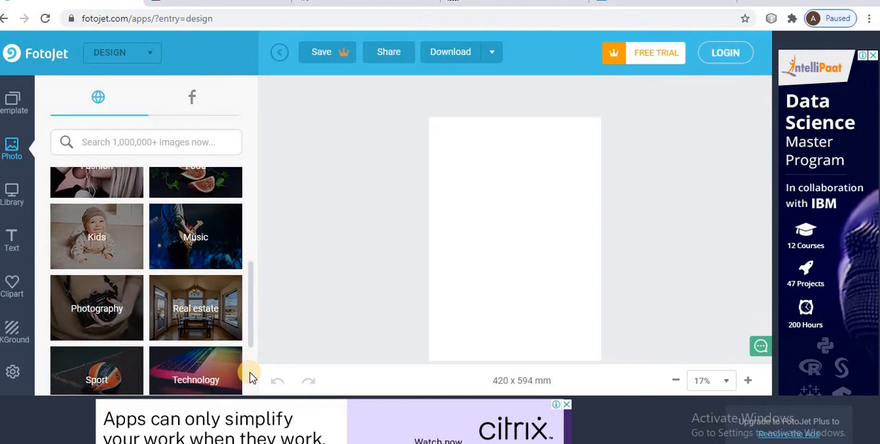
left_click(190, 366)
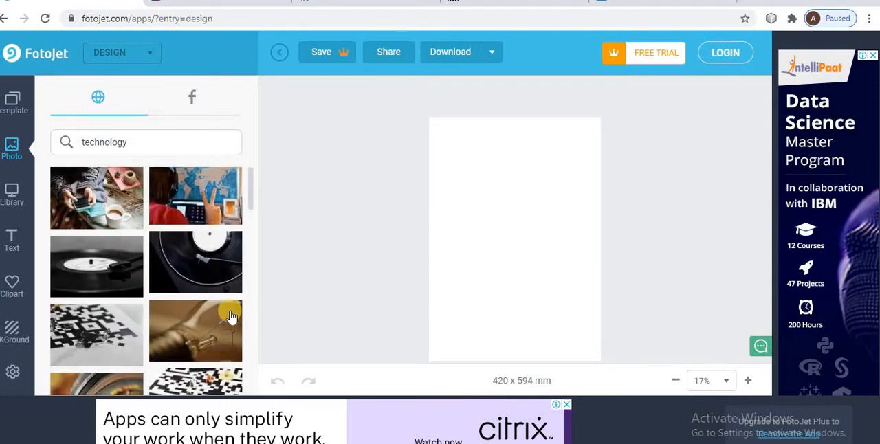
left_click(211, 326)
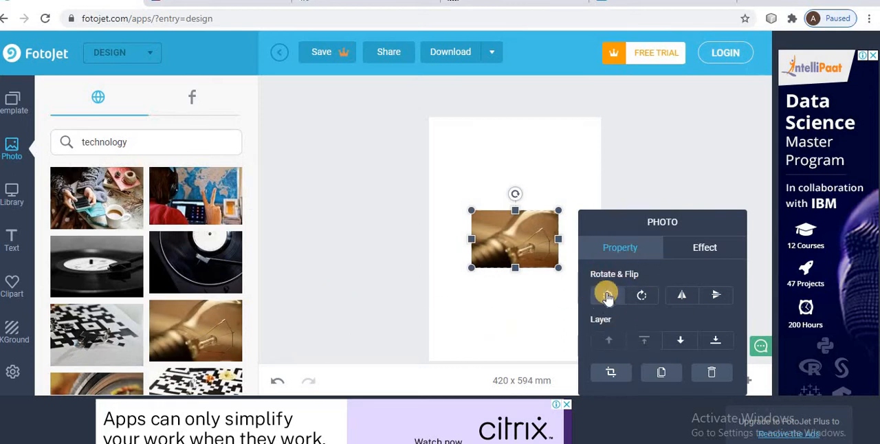
Try rotating the light bulb photo left, and rotate it back right.
left_click(608, 295)
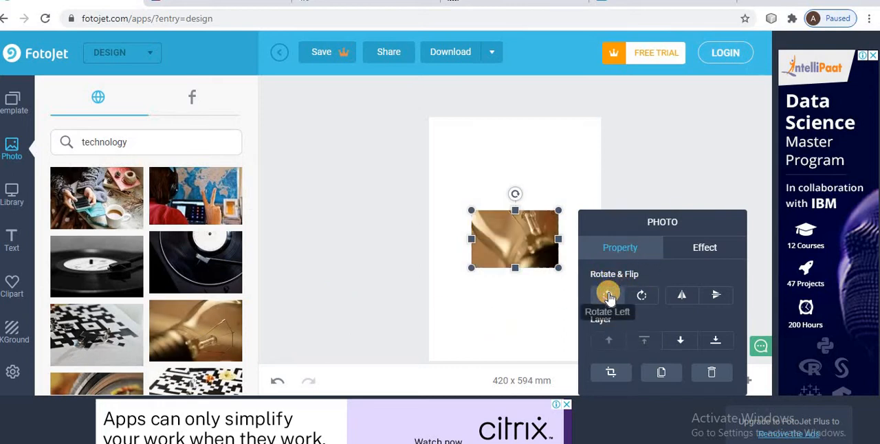
left_click(642, 296)
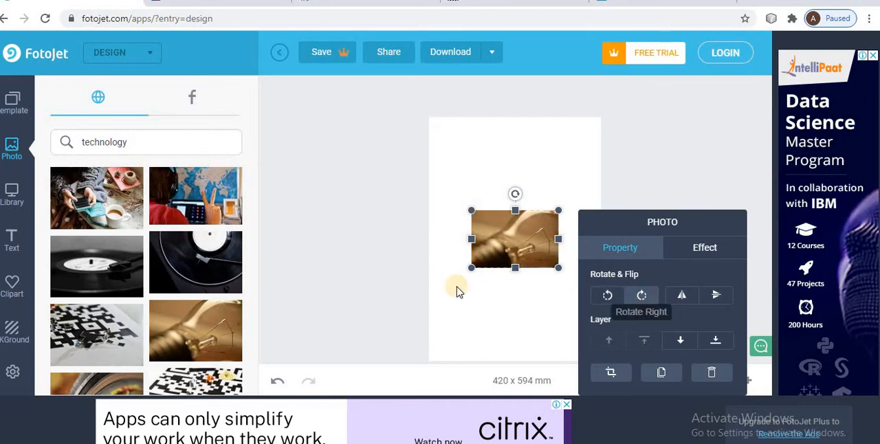
Crop the light bulb photo by enlarging the picture slightly within its frame.
left_click(511, 323)
double_click(509, 255)
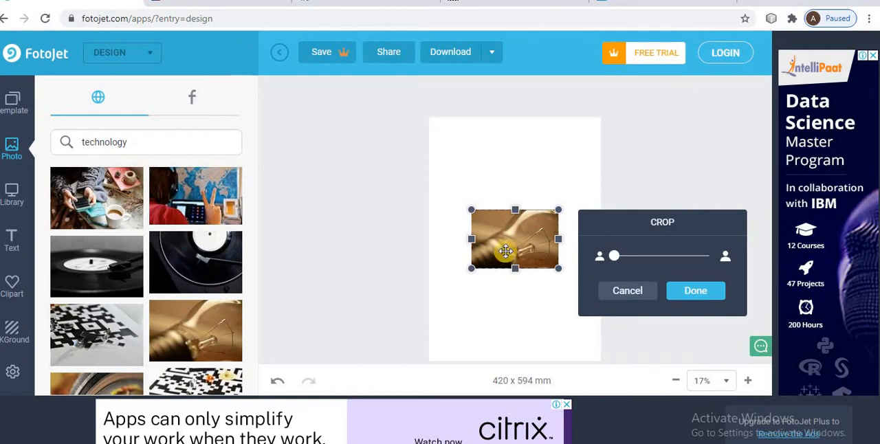
left_click_drag(611, 255, 629, 260)
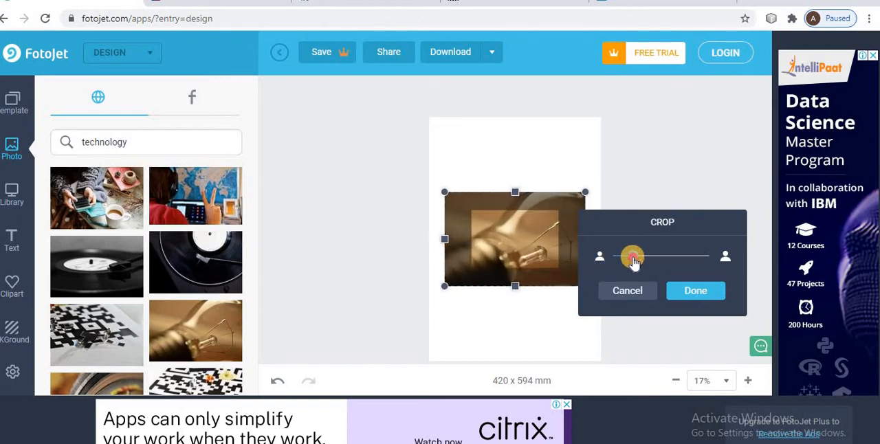
left_click(521, 355)
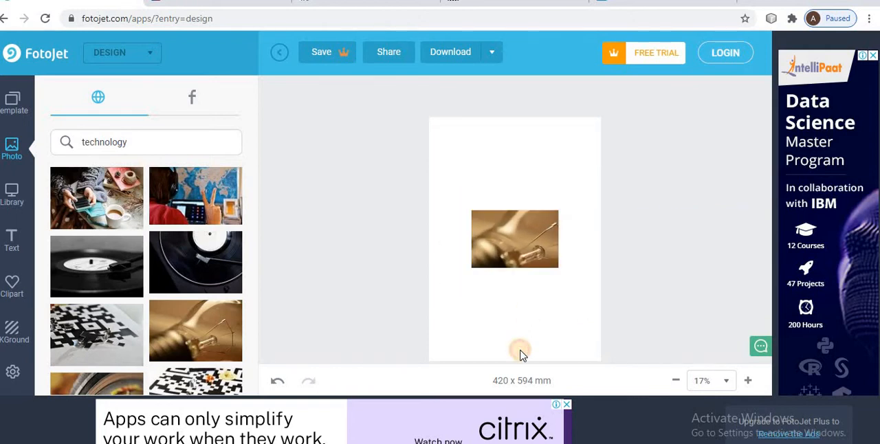
Add text in the gold bold italic sample style to the poster and dismiss the free trial sign-up prompt.
left_click(17, 234)
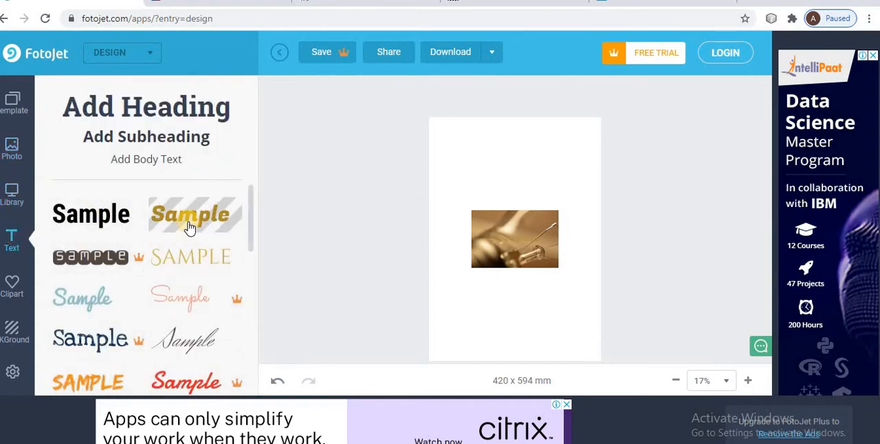
left_click(190, 227)
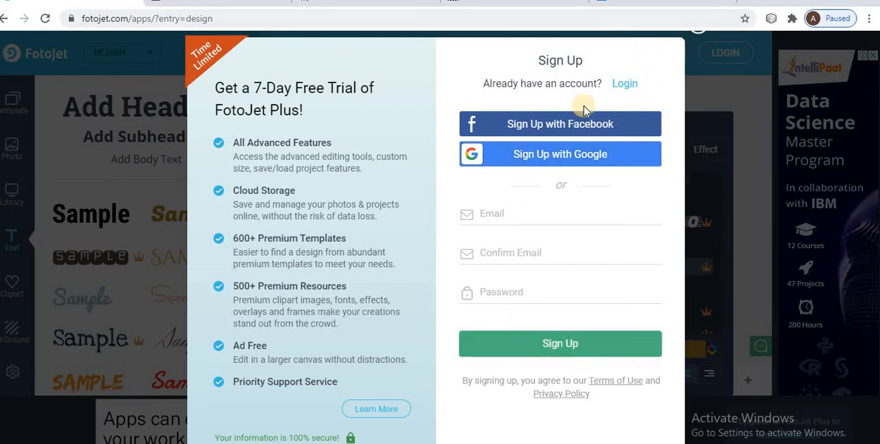
left_click(689, 64)
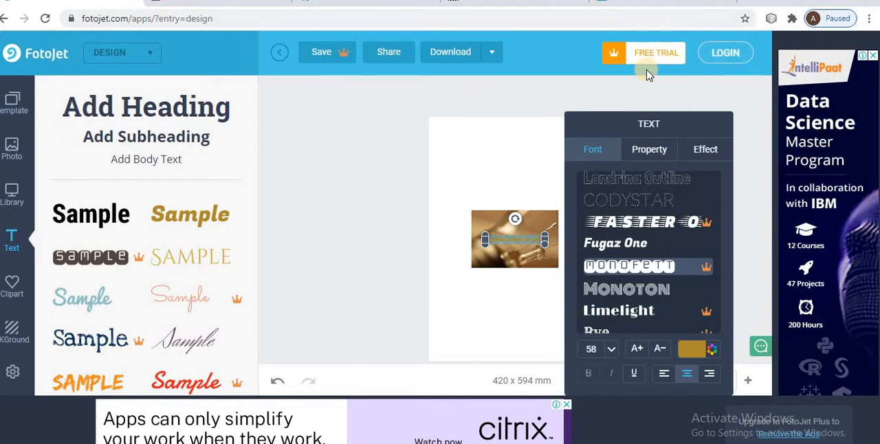
Send the gold text one layer backward and bring it back to the front.
left_click(649, 149)
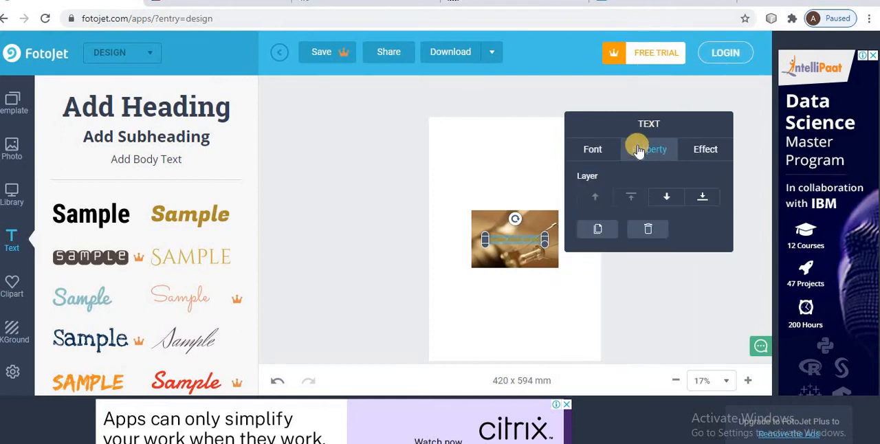
left_click(663, 198)
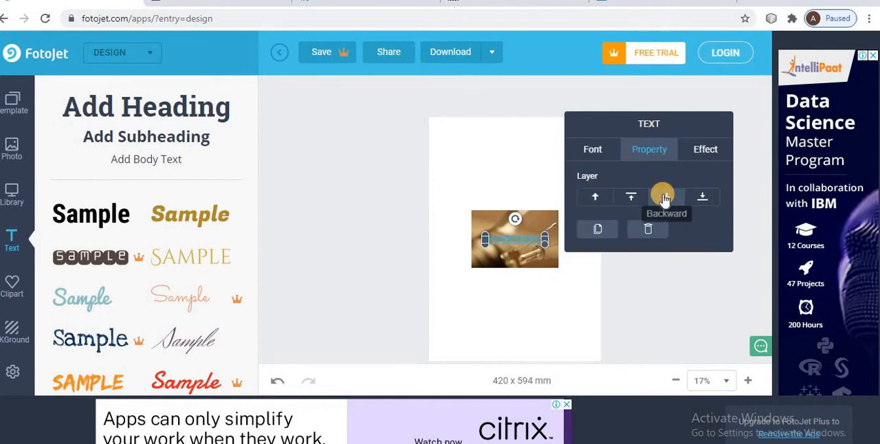
left_click(632, 197)
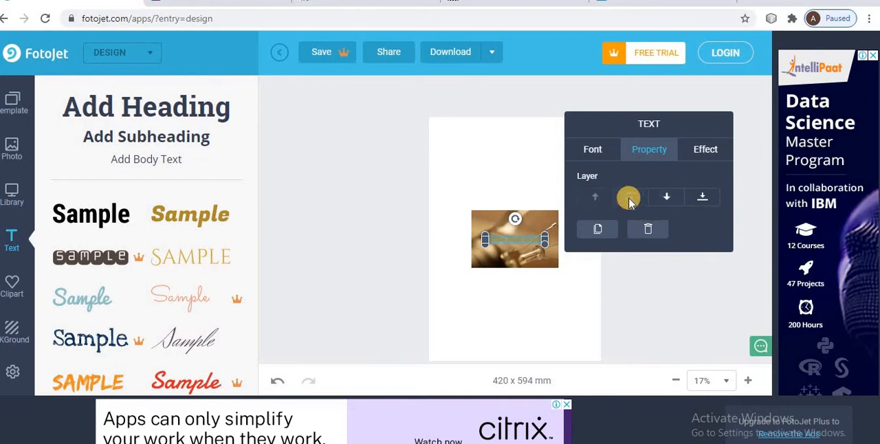
Turn on the outline effect for the gold text.
left_click(707, 150)
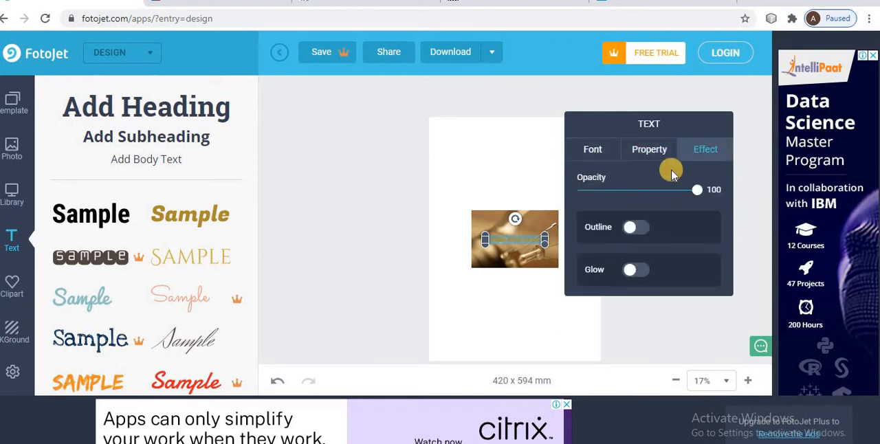
left_click(647, 233)
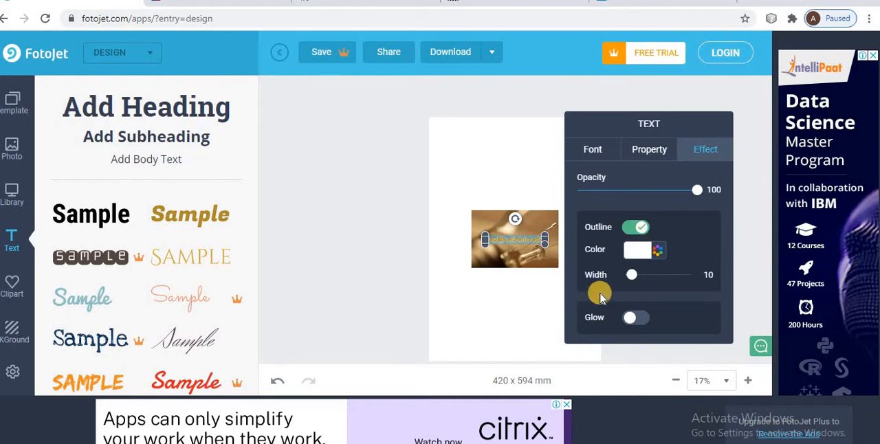
left_click(524, 313)
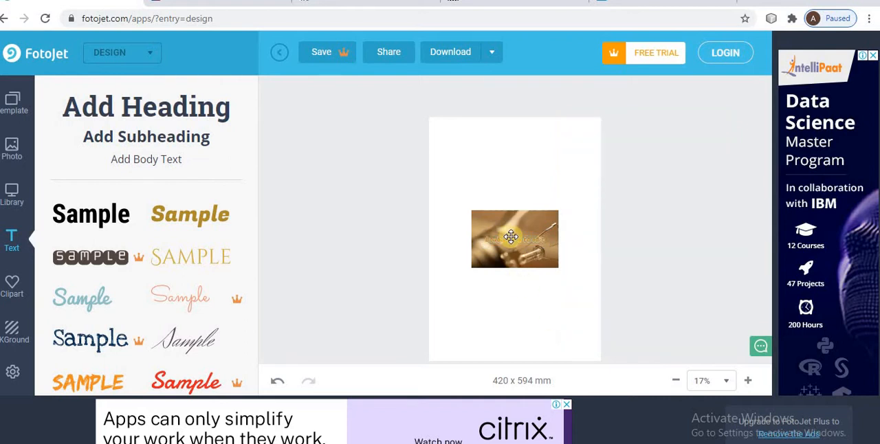
Move the gold text above the light bulb photo and replace its wording with "26th January".
left_click_drag(511, 236, 513, 192)
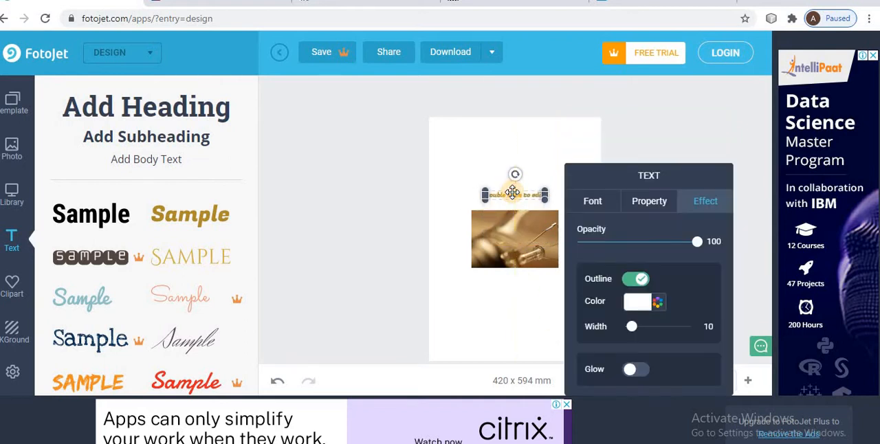
left_click(586, 201)
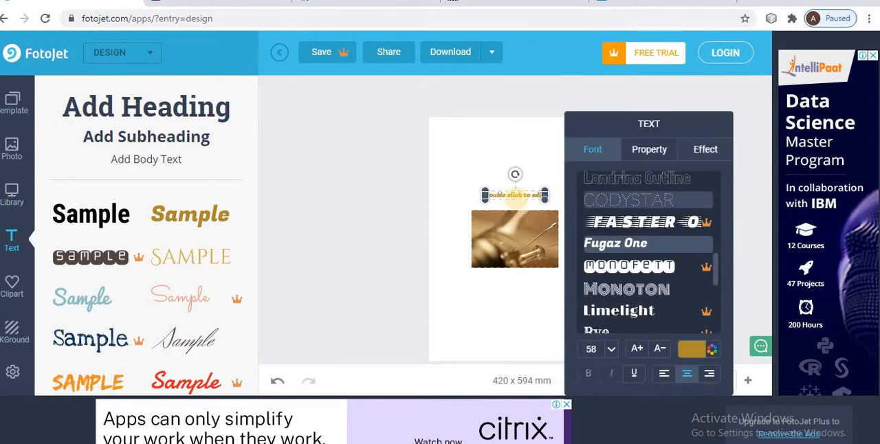
double_click(523, 196)
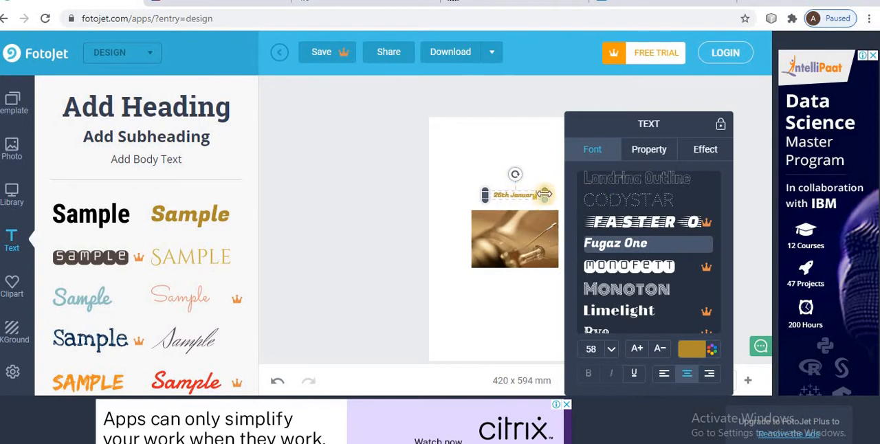
Adjust the size of the "26th January" text, first reducing it and then enlarging it slightly towards the left.
left_click_drag(540, 180, 538, 171)
left_click(537, 171)
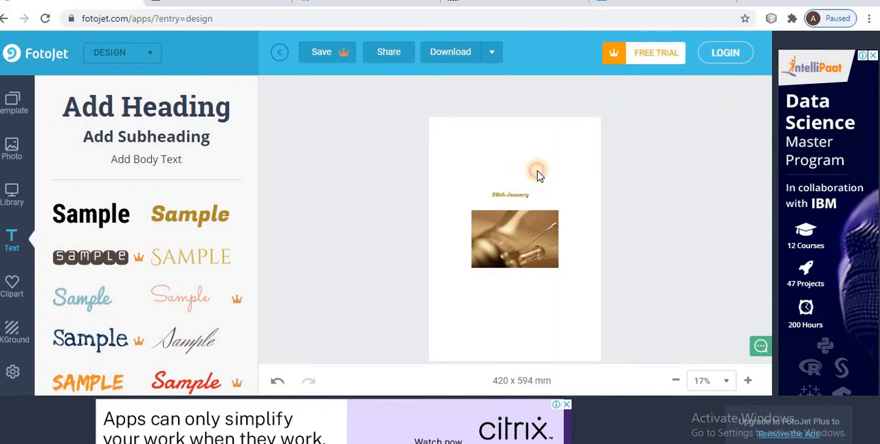
left_click(504, 194)
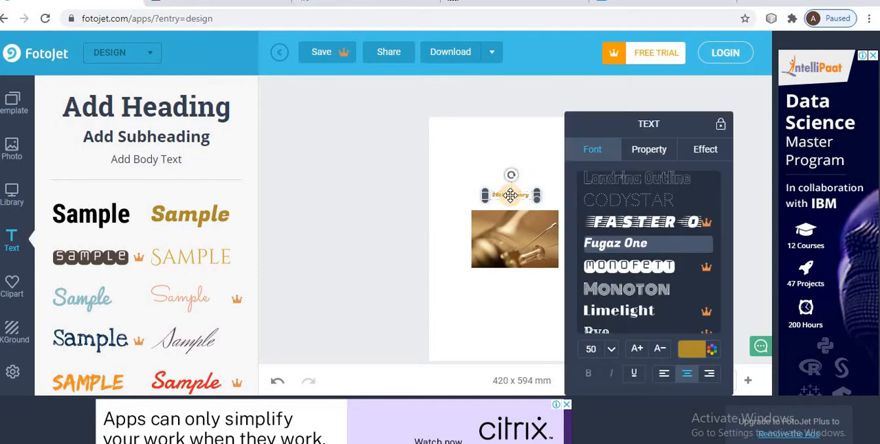
left_click_drag(483, 192, 480, 173)
left_click(541, 158)
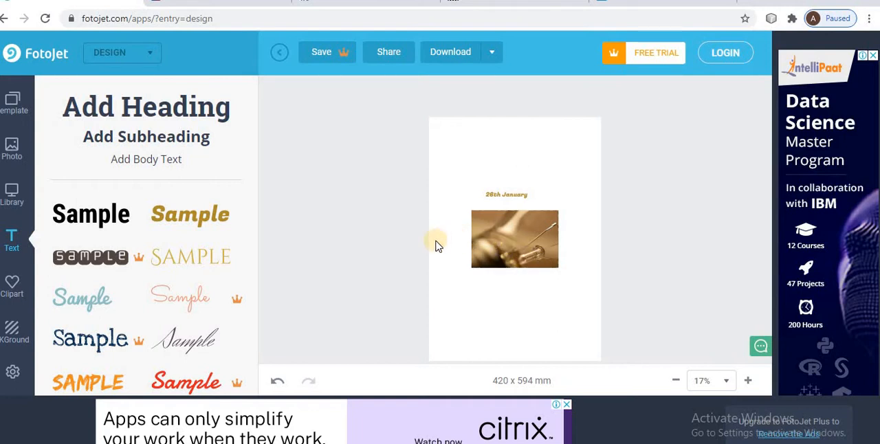
Add two copies of the yellow stemmed flower from the Nature clipart and move one to the poster's lower-right corner.
left_click(14, 281)
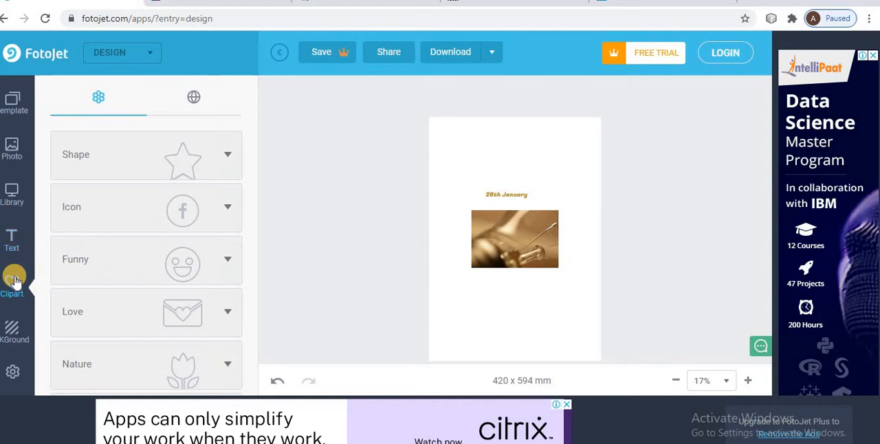
left_click(230, 366)
scroll(204, 369, "down", 2)
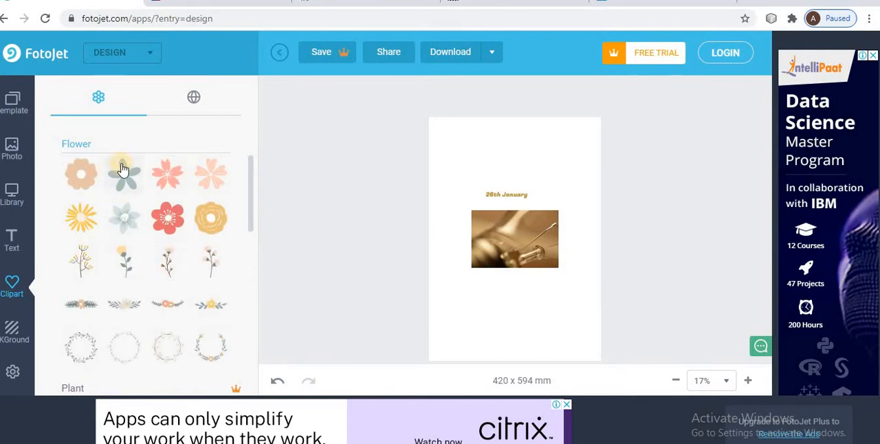
left_click(129, 273)
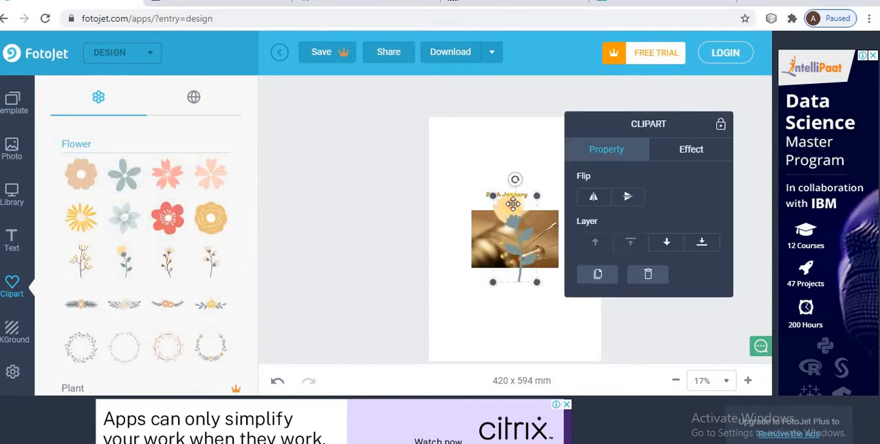
left_click_drag(513, 204, 565, 277)
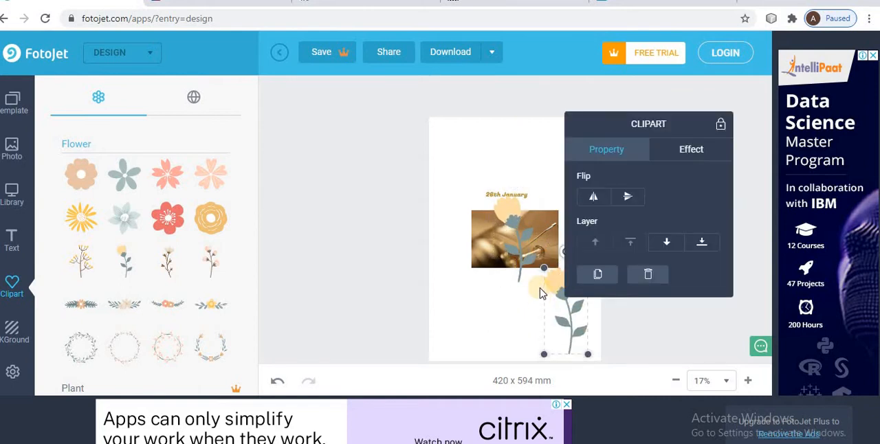
Delete the extra flower clipart covering the light bulb photo.
left_click(536, 263)
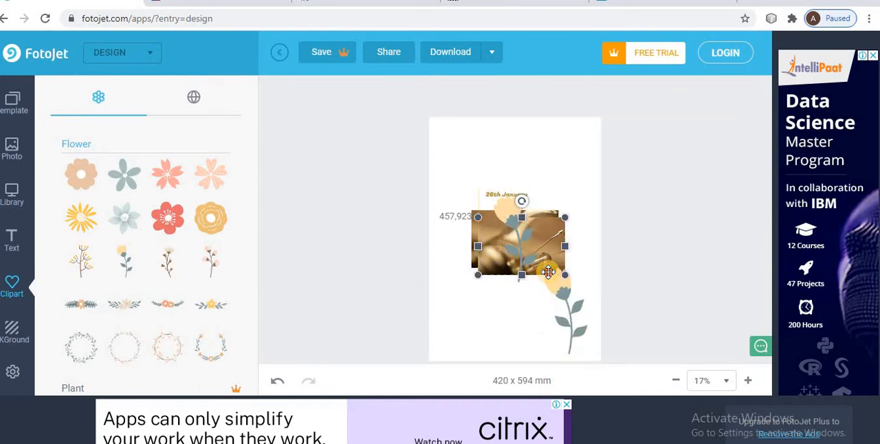
left_click(524, 258)
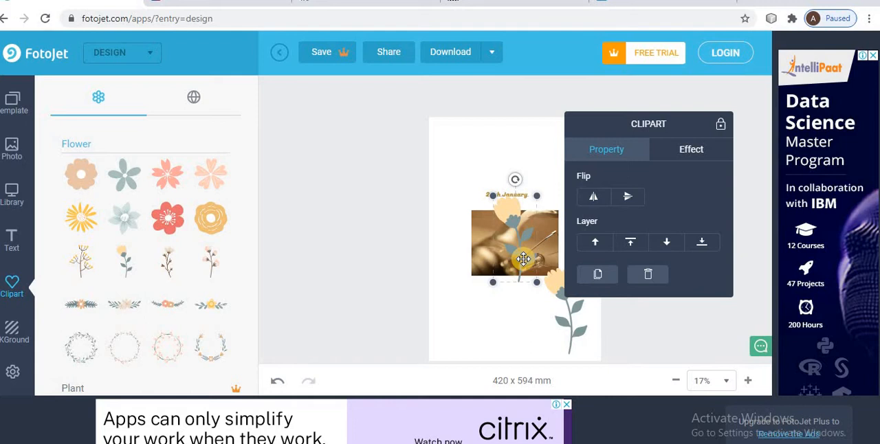
left_click_drag(524, 259, 516, 239)
left_click(522, 240)
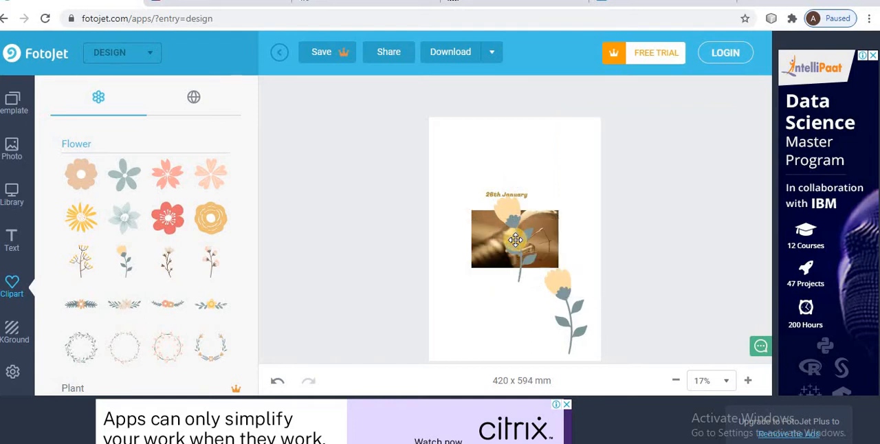
left_click(508, 211)
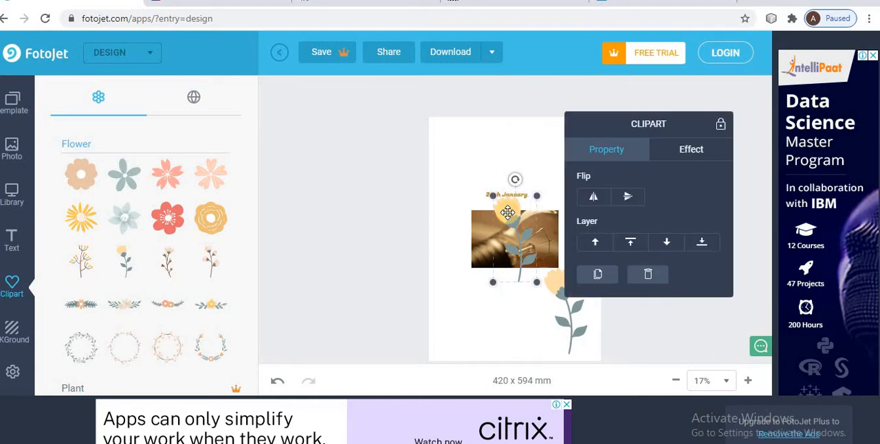
key("Delete")
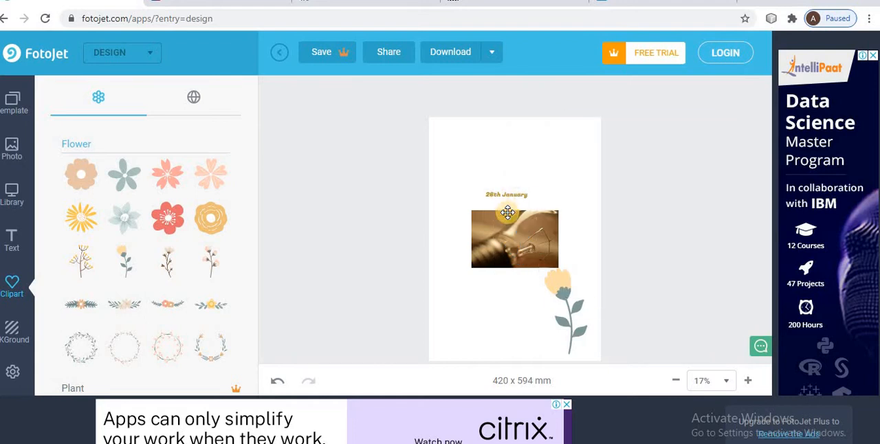
Set the poster's background to the solid orange color.
left_click(565, 297)
left_click(508, 303)
left_click(10, 335)
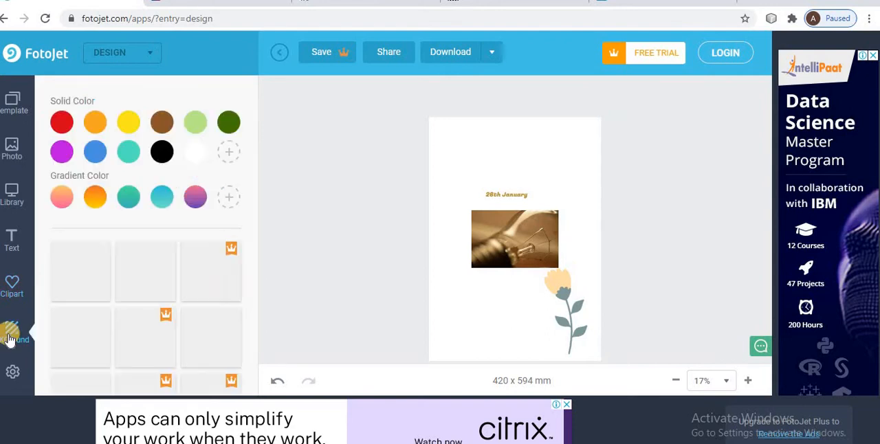
left_click(96, 124)
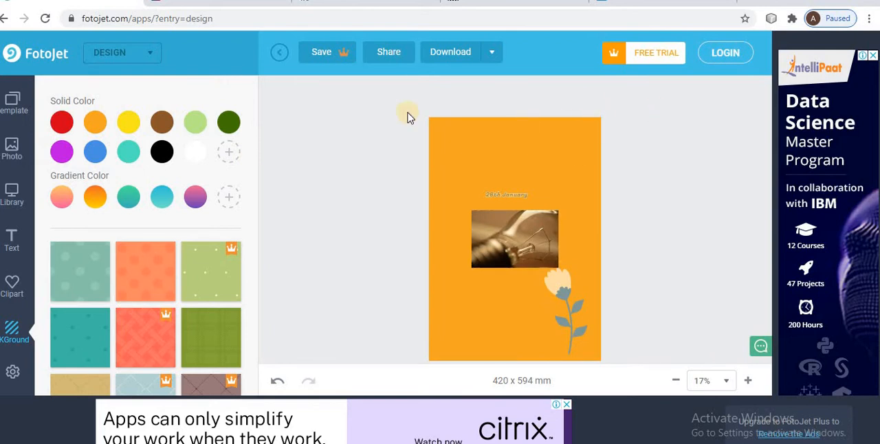
Try to save the poster, start filling in the e-mail on the sign-up form, and dismiss the form.
left_click(325, 51)
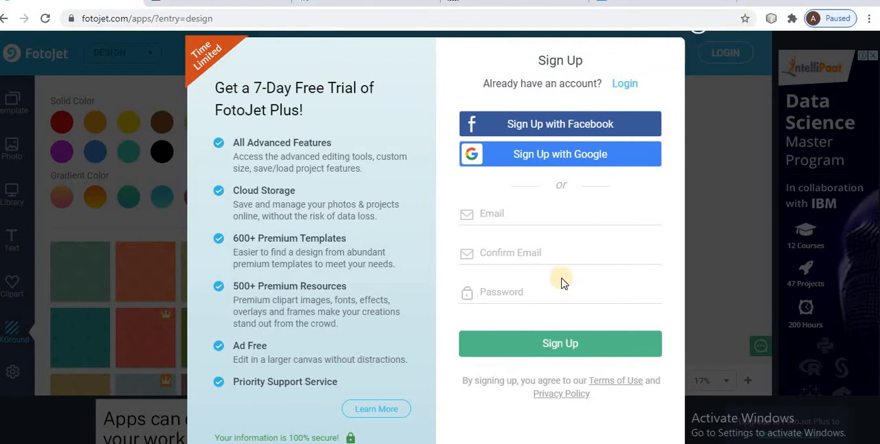
left_click(569, 337)
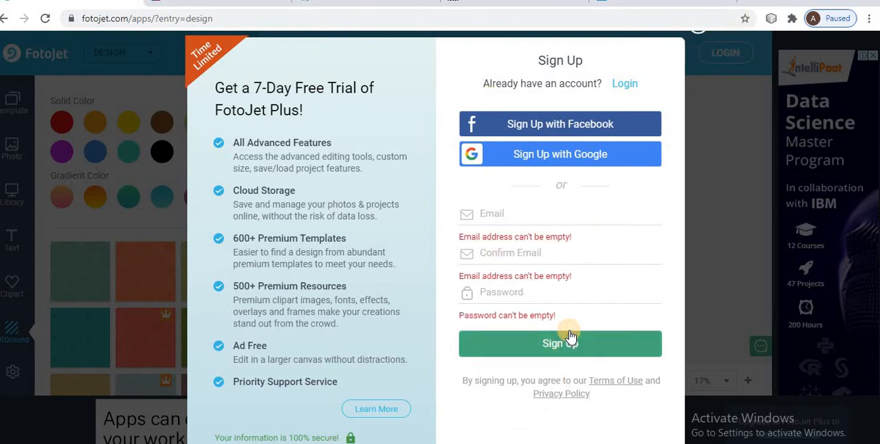
left_click(515, 214)
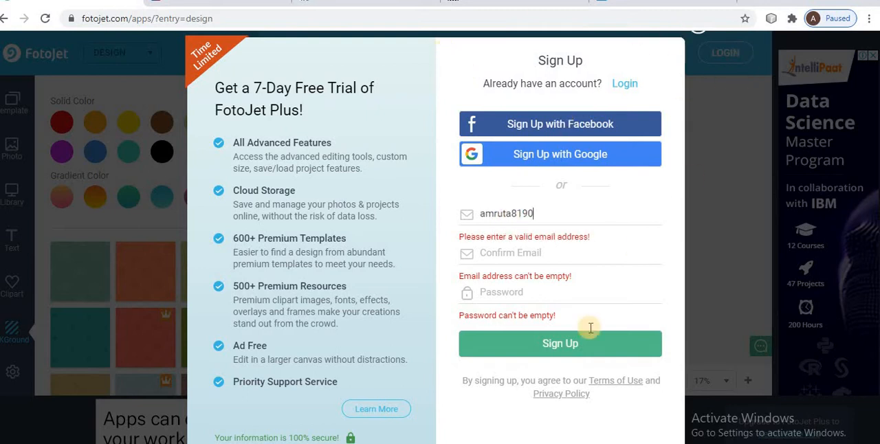
left_click(750, 102)
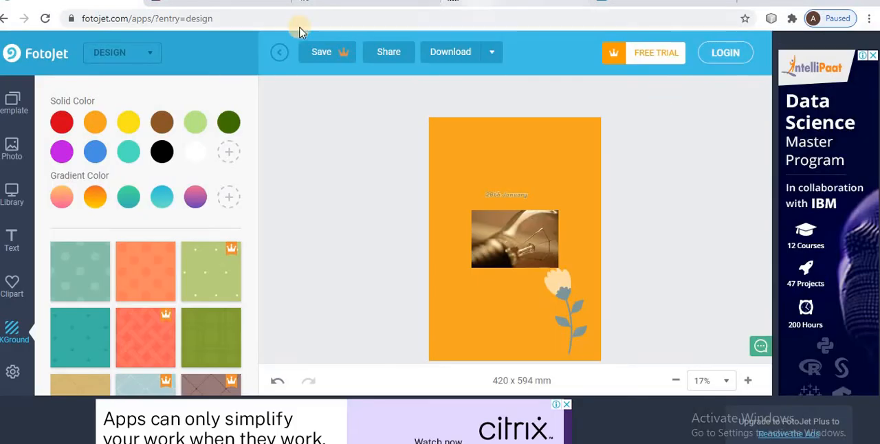
Try to download the poster as a small JPG named FotoJet, and dismiss the sharing form.
left_click(492, 52)
left_click(497, 88)
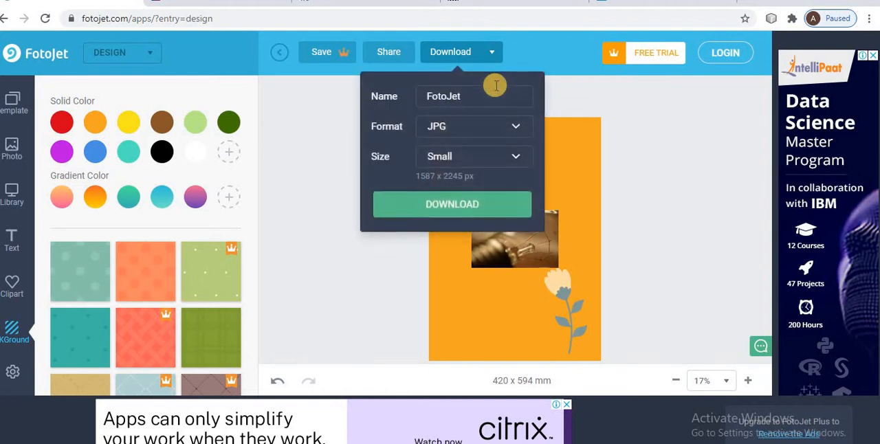
left_click(462, 210)
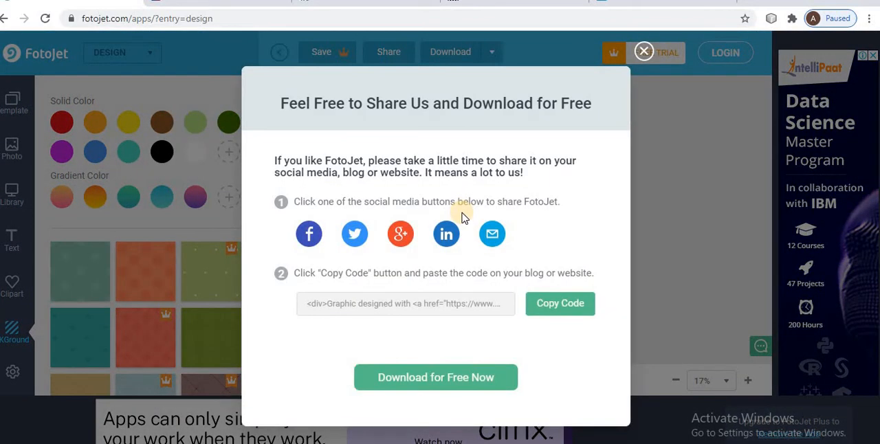
left_click(646, 53)
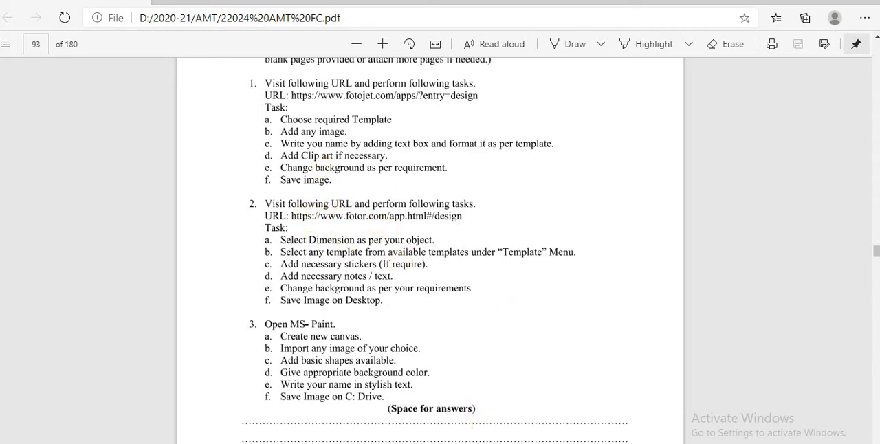
Check the Fotor exercise in the PDF, switch to the Fotor design page, and allow its notifications.
mouse_move(518, 443)
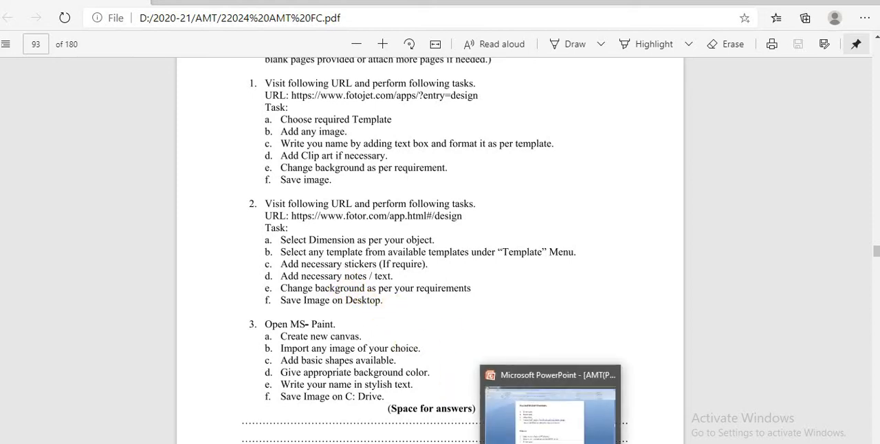
left_click(526, 442)
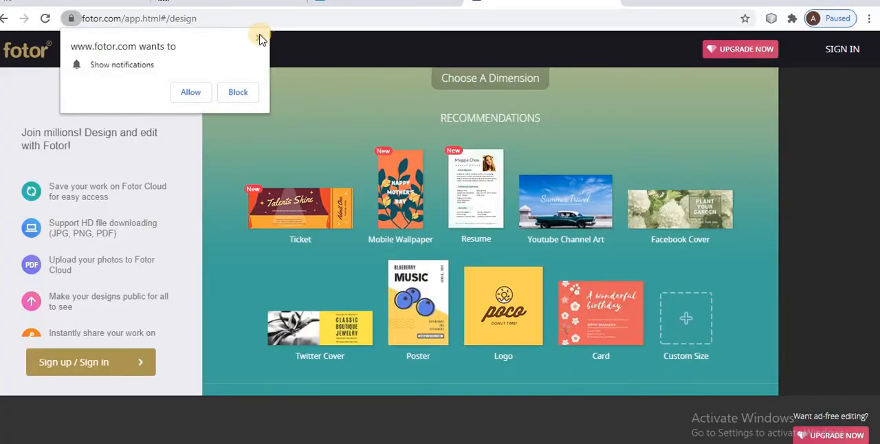
left_click(182, 91)
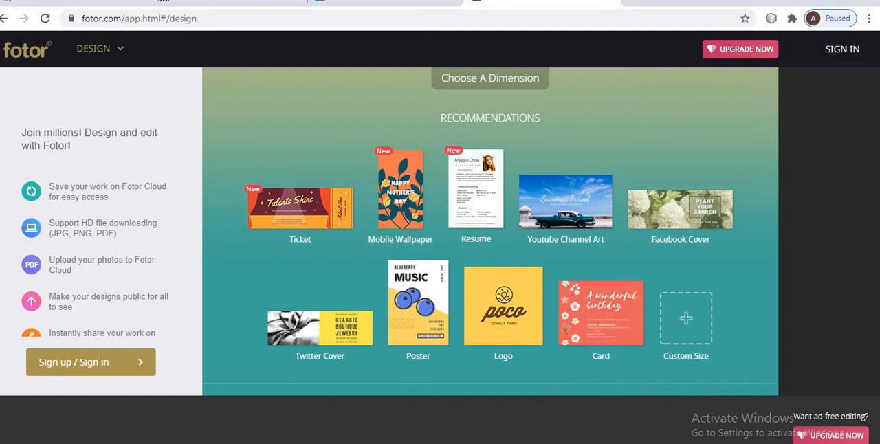
Review the Practical No. 15 slides and the PDF task list, going on to the Practical Related Questions slide.
left_click(549, 442)
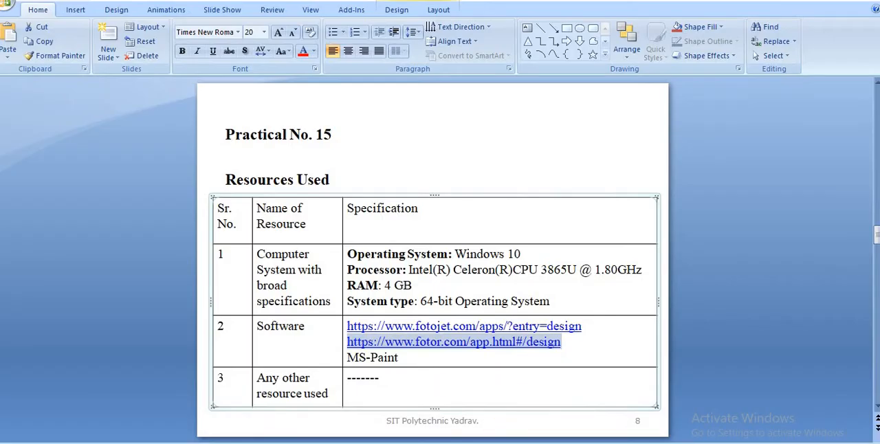
mouse_move(475, 442)
left_click(475, 406)
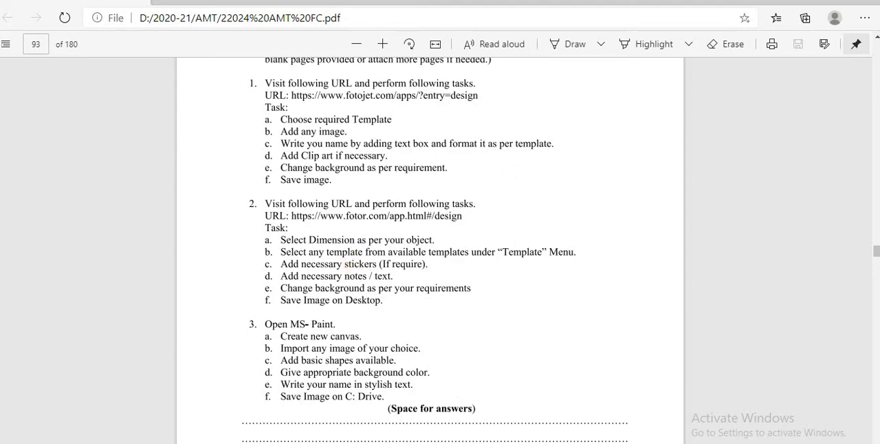
left_click(549, 442)
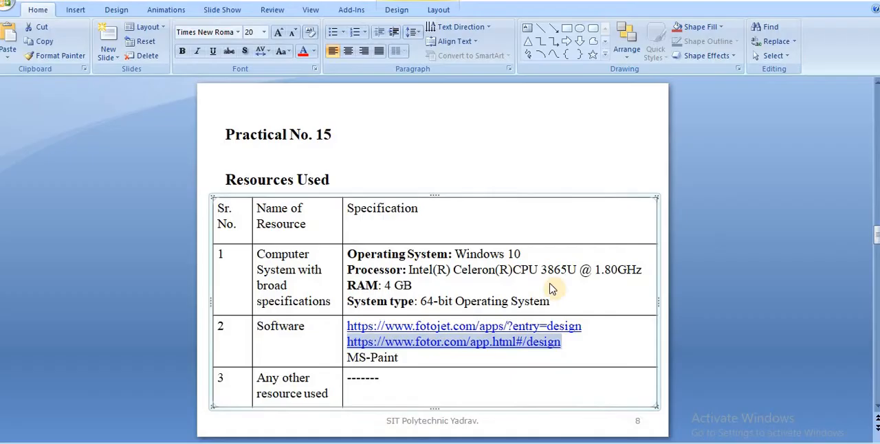
left_click(528, 160)
scroll(527, 159, "down", 2)
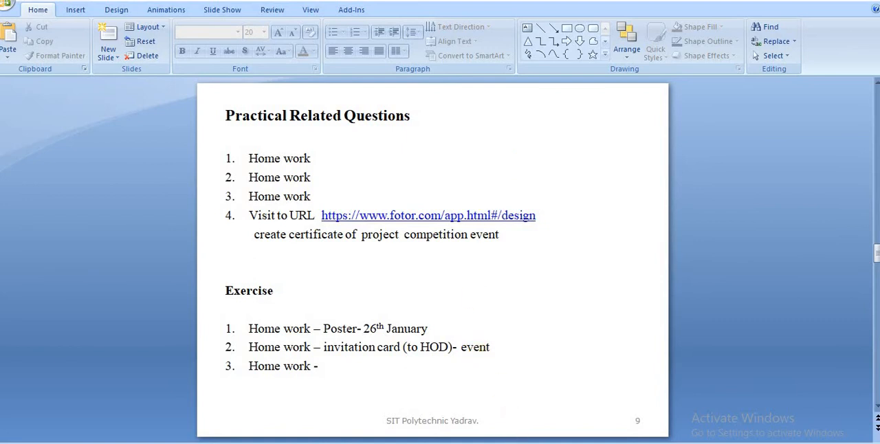
Return to Fotor, start a Card design, and apply the floral "Congrats My Friend" template.
left_click(521, 442)
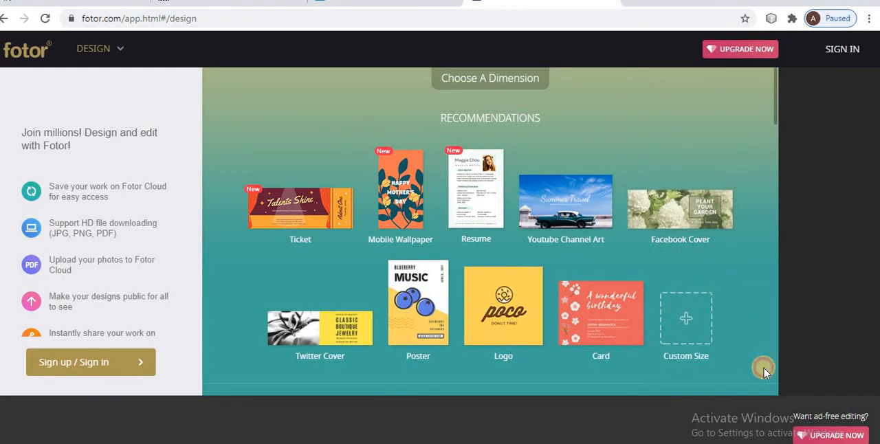
left_click(595, 320)
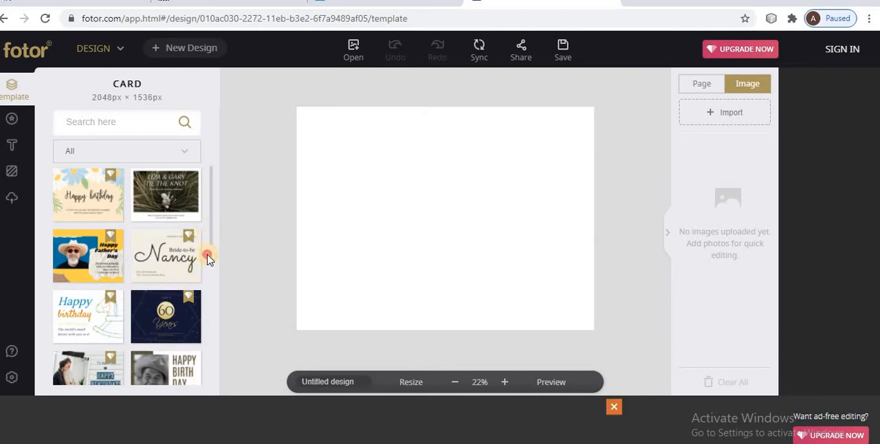
left_click_drag(211, 246, 221, 376)
scroll(214, 334, "down", 1)
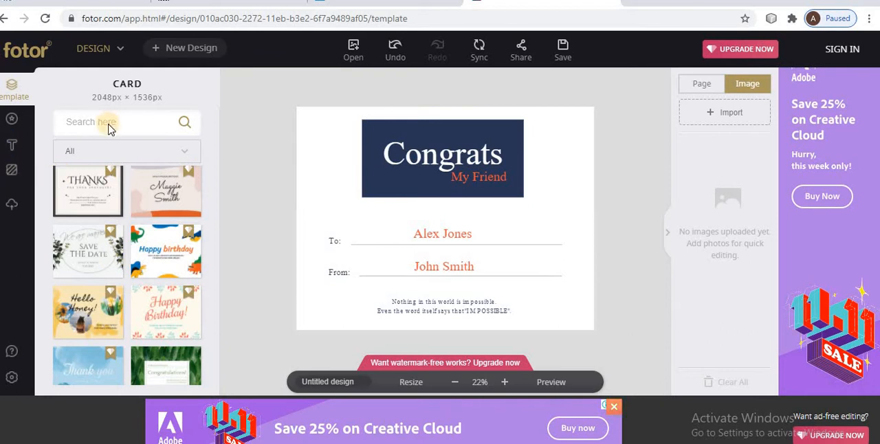
Filter the card templates by Recently Used, restore the All filter, and browse the designs.
left_click(183, 151)
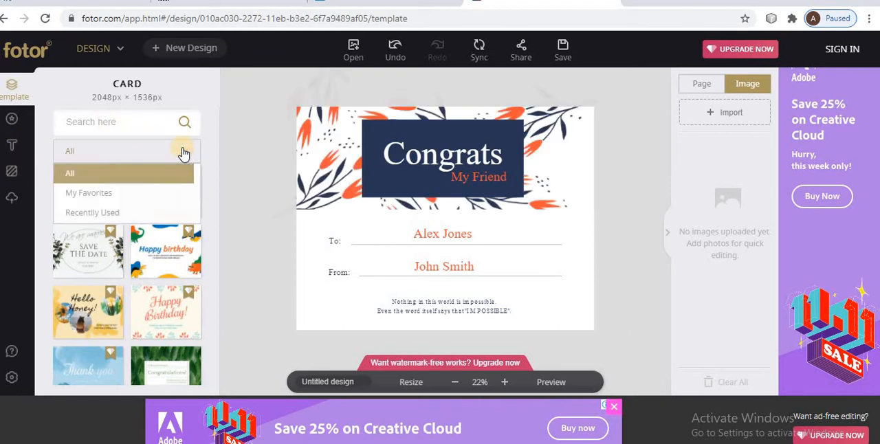
left_click(105, 215)
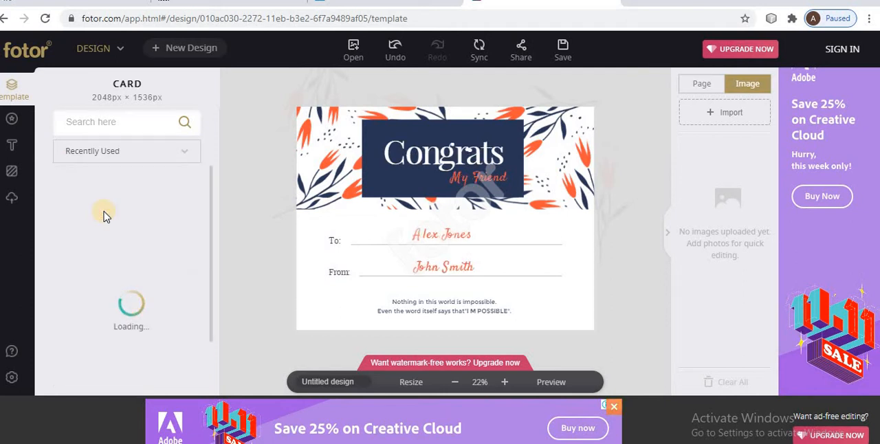
left_click(146, 149)
left_click(79, 175)
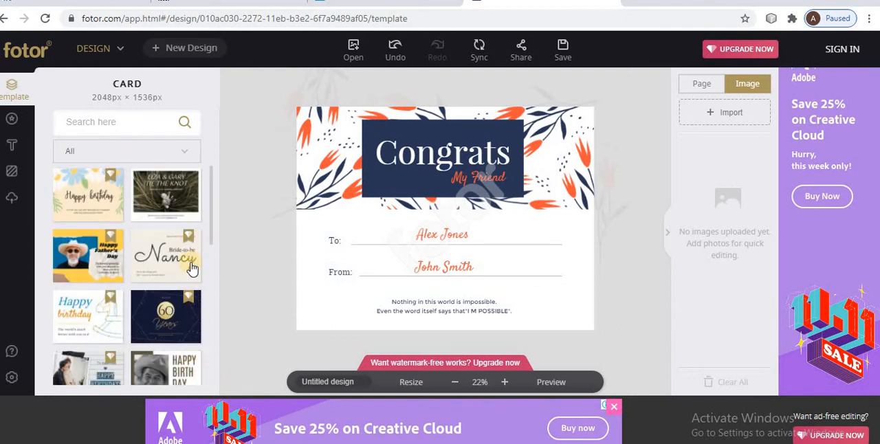
left_click_drag(211, 225, 215, 369)
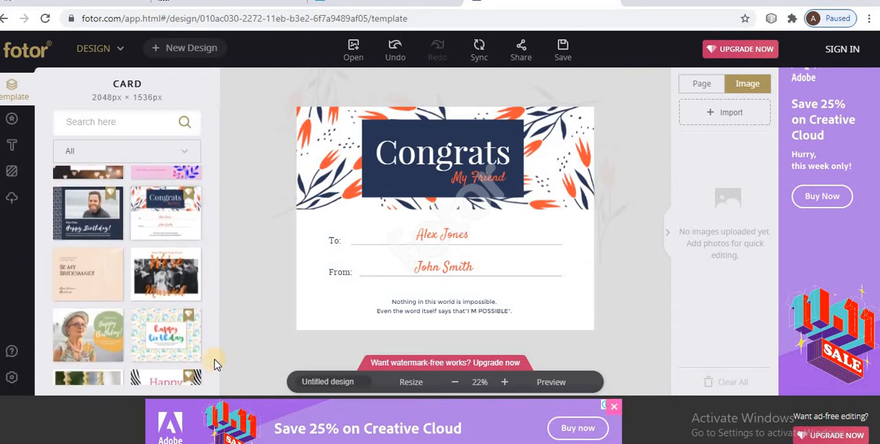
Select the recipient's name and the white lower panel on the card, and leave the design without syncing it.
left_click(421, 224)
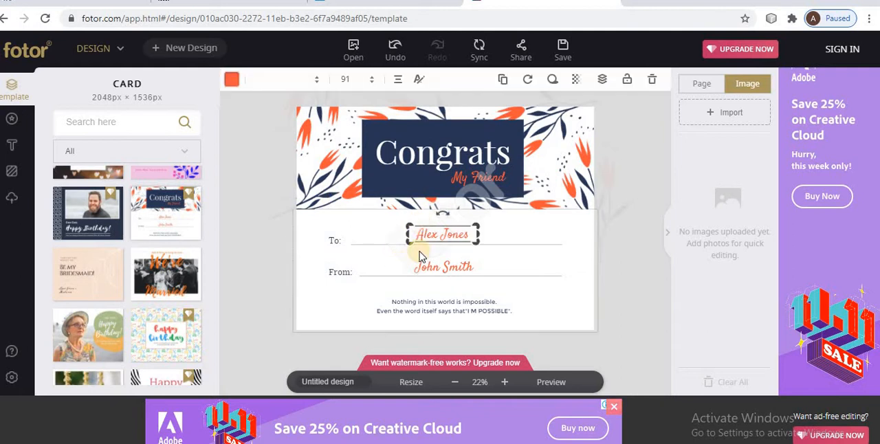
left_click(352, 234)
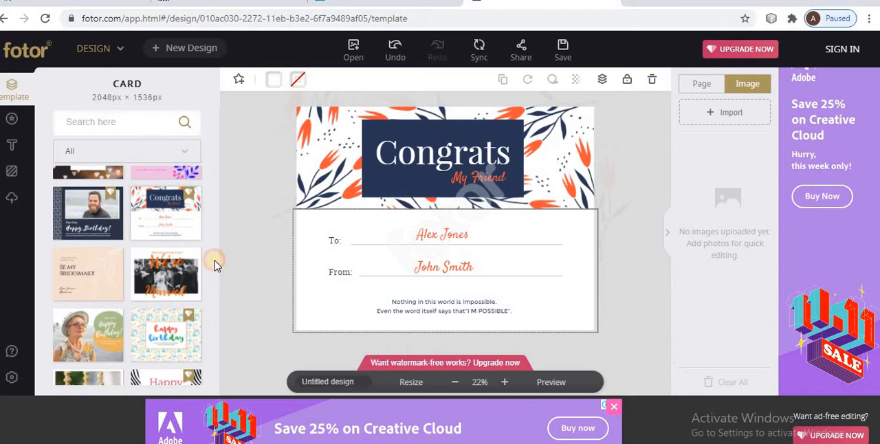
left_click_drag(211, 228, 212, 227)
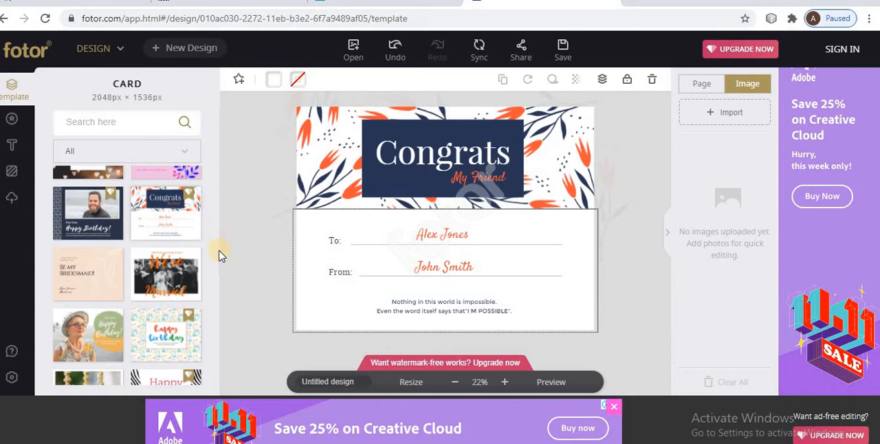
scroll(212, 273, "down", 5)
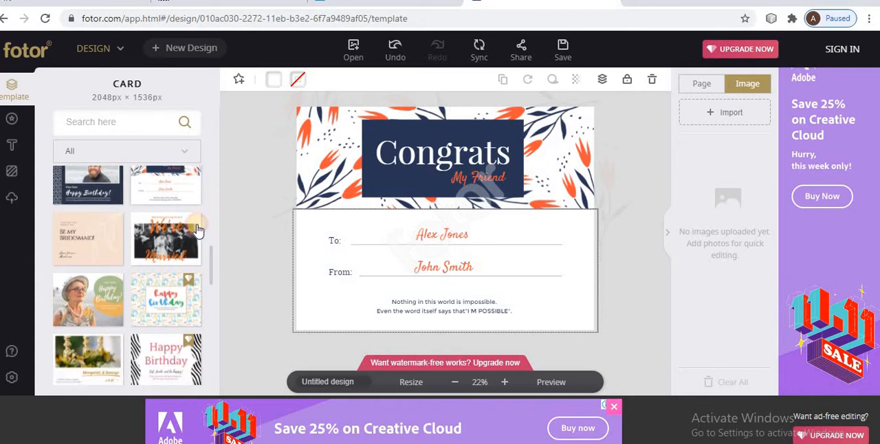
left_click(4, 20)
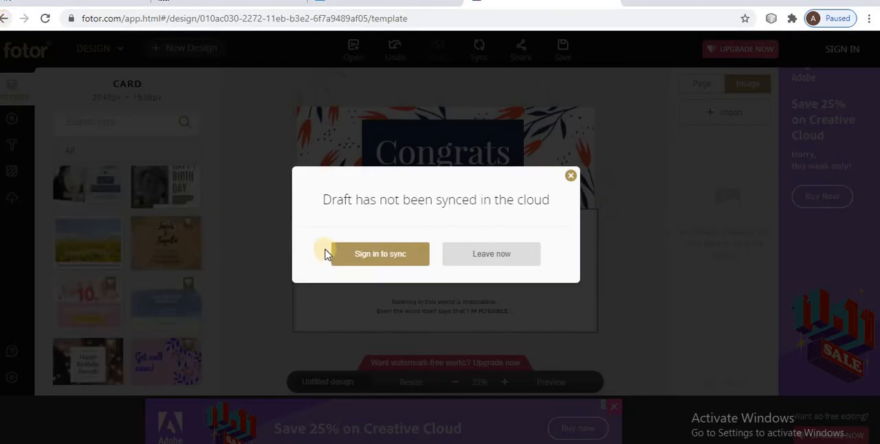
left_click(503, 254)
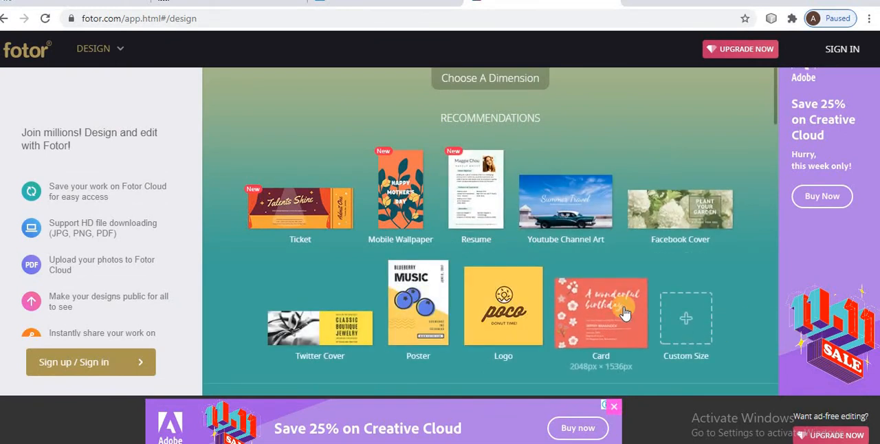
Create a custom design 50 px wide and 50 px high, and go back to the dimension choices.
left_click(672, 318)
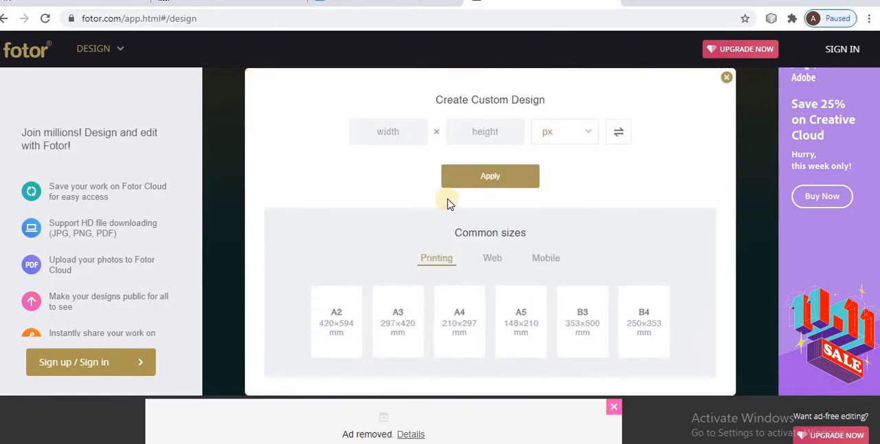
left_click(417, 131)
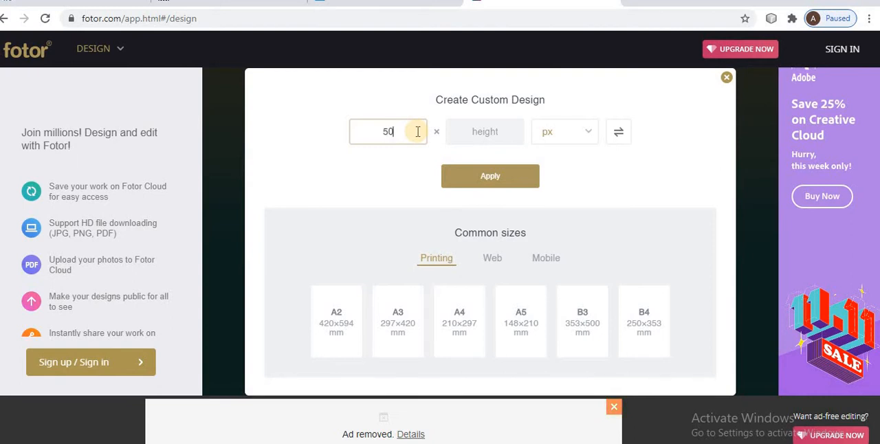
left_click(479, 131)
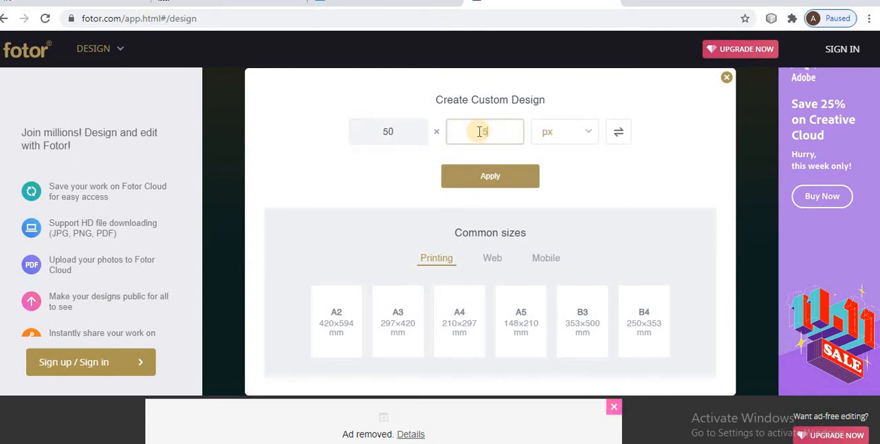
left_click(505, 184)
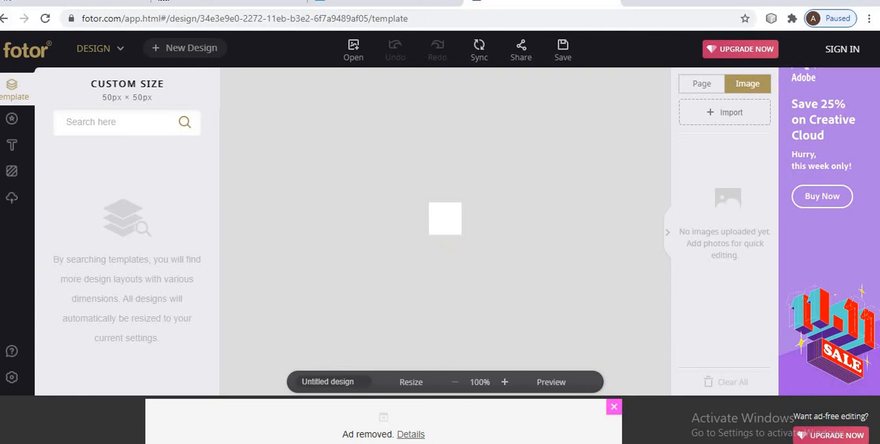
left_click(6, 20)
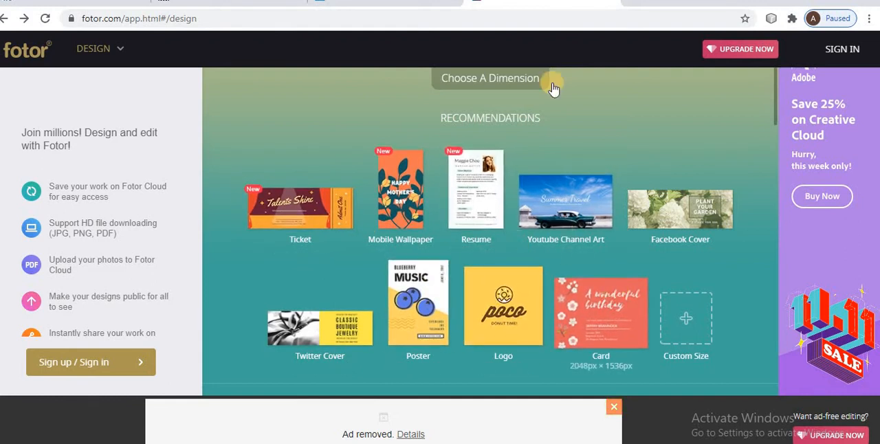
Start a new Card design, apply the floral Happy birthday template, and select its title text.
left_click(632, 307)
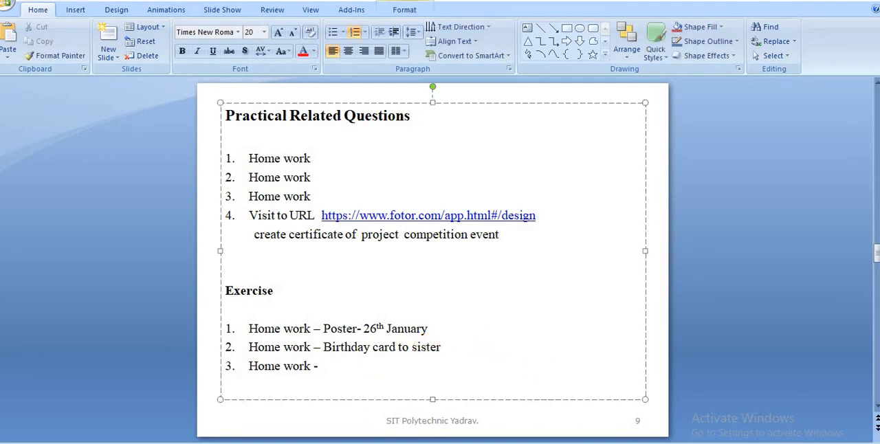
key("alt+Tab")
left_click(374, 215)
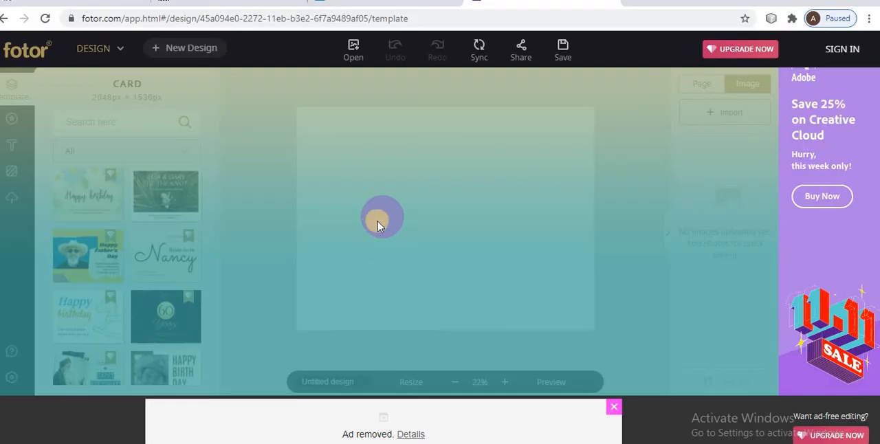
left_click(81, 183)
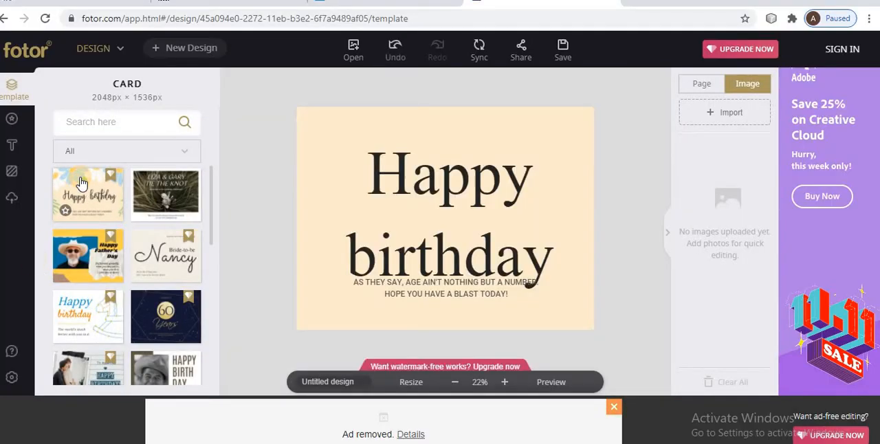
left_click(426, 244)
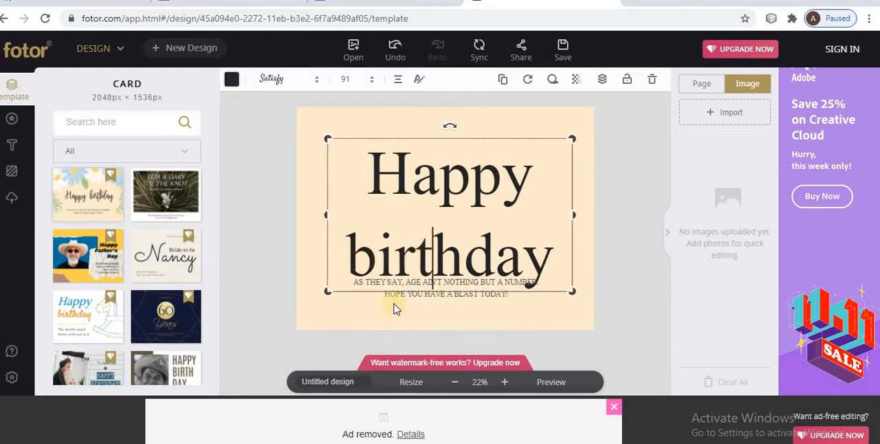
Check the Fotor tasks in the PDF and add heading text boxes to the birthday card.
key("alt+Tab")
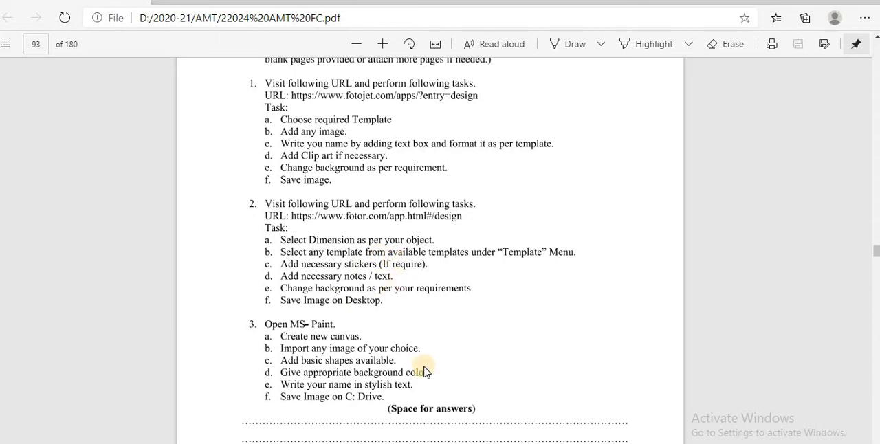
key("alt+Tab")
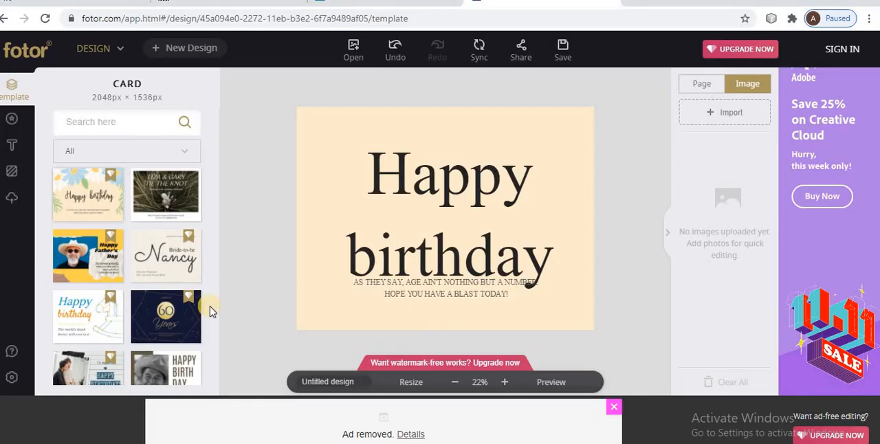
left_click(22, 148)
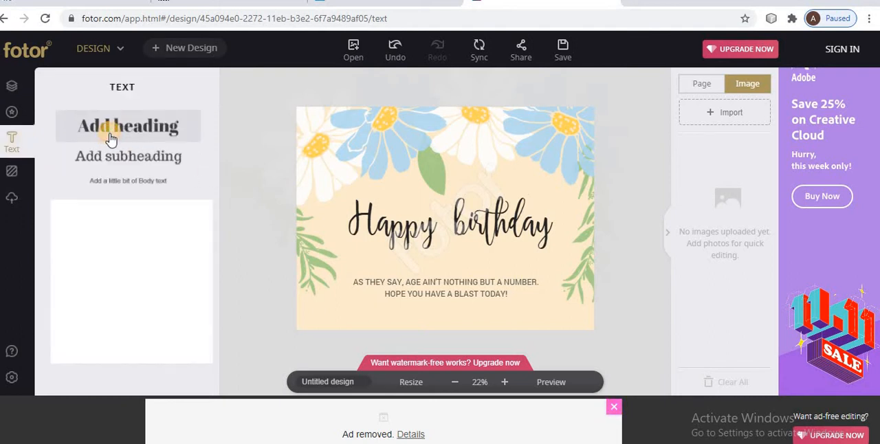
left_click(111, 136)
left_click(128, 134)
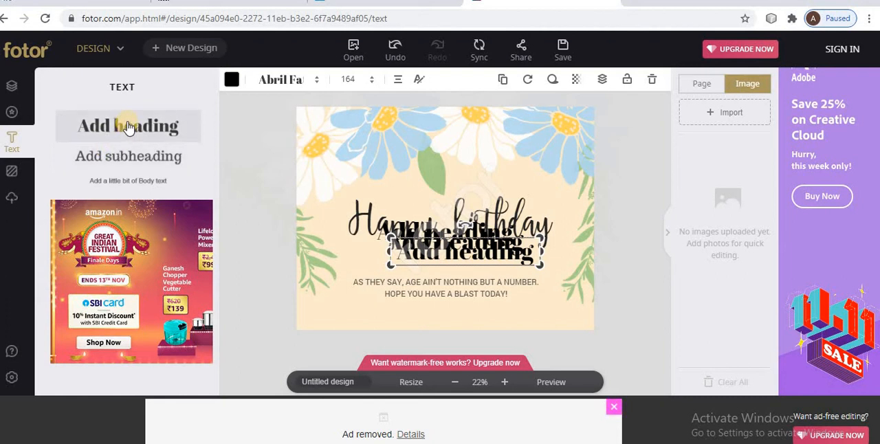
Delete the three overlapping heading text boxes from the birthday card, dismissing the premium sign-in prompt whenever it opens.
double_click(469, 244)
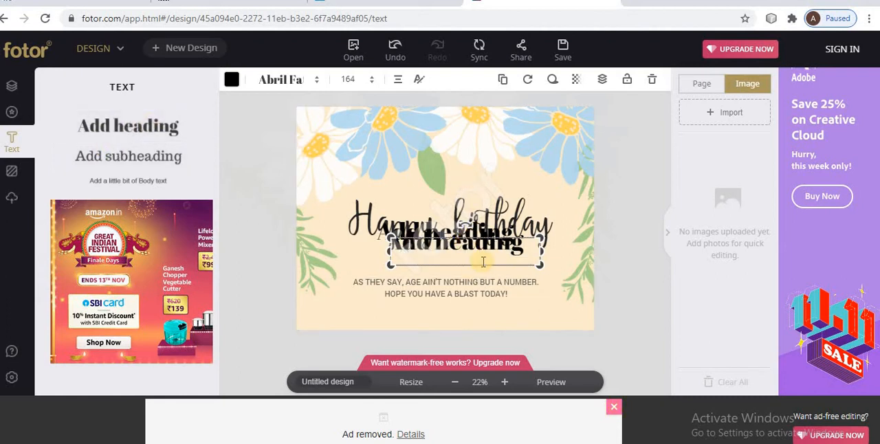
left_click(442, 243)
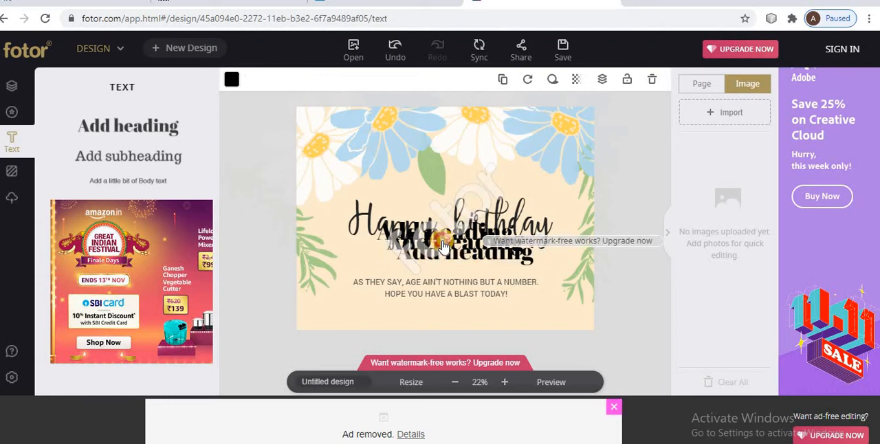
left_click(393, 258)
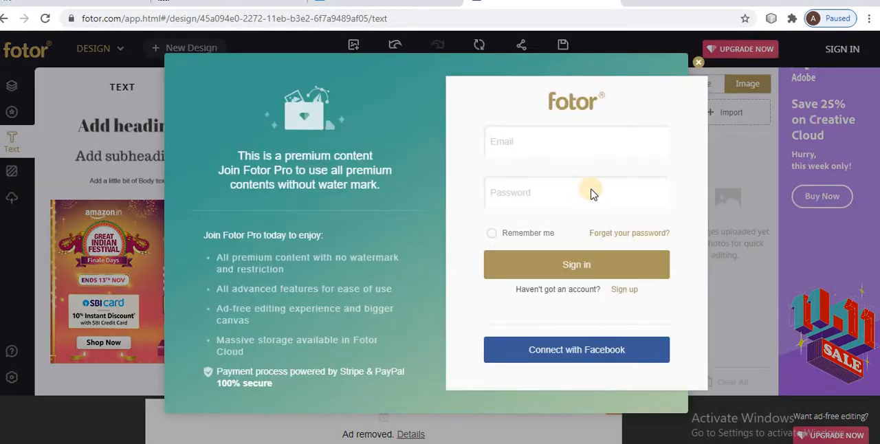
left_click(699, 64)
left_click_drag(456, 248, 497, 178)
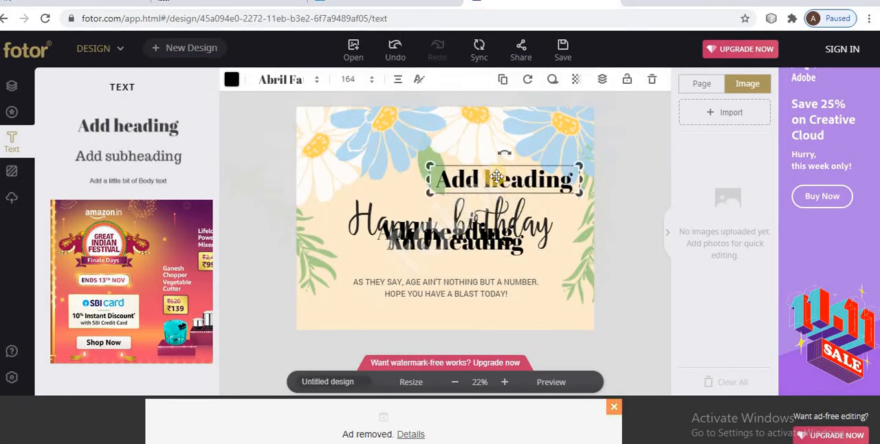
key("Delete")
left_click_drag(458, 240, 490, 102)
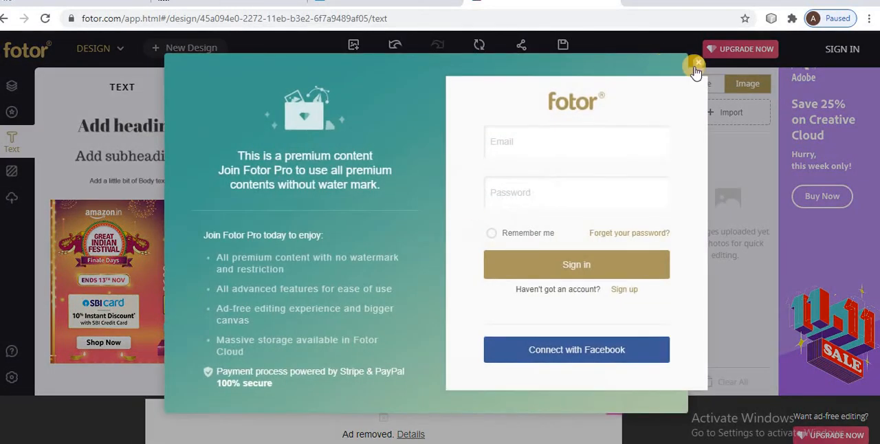
left_click(698, 63)
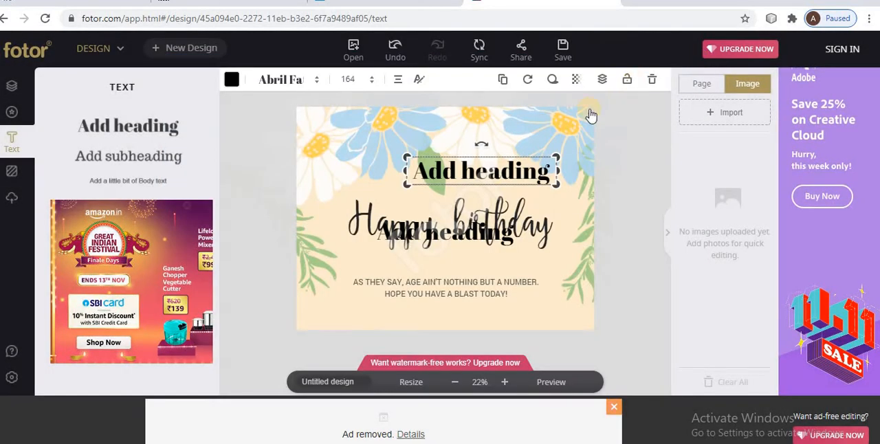
key("Delete")
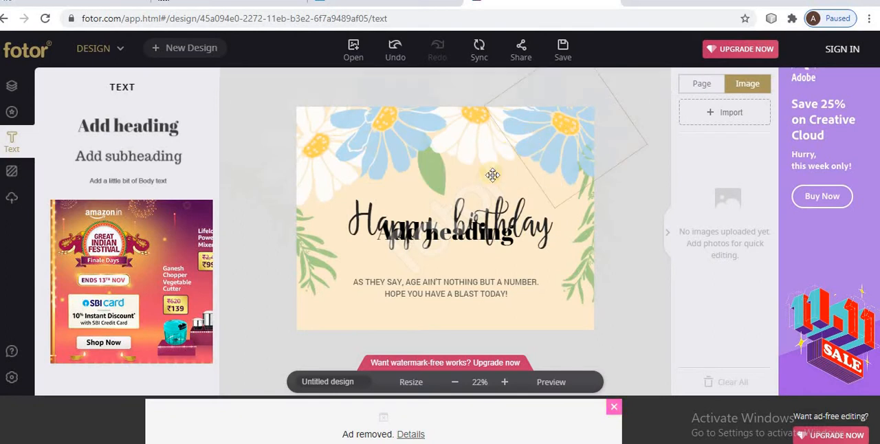
left_click_drag(472, 230, 470, 169)
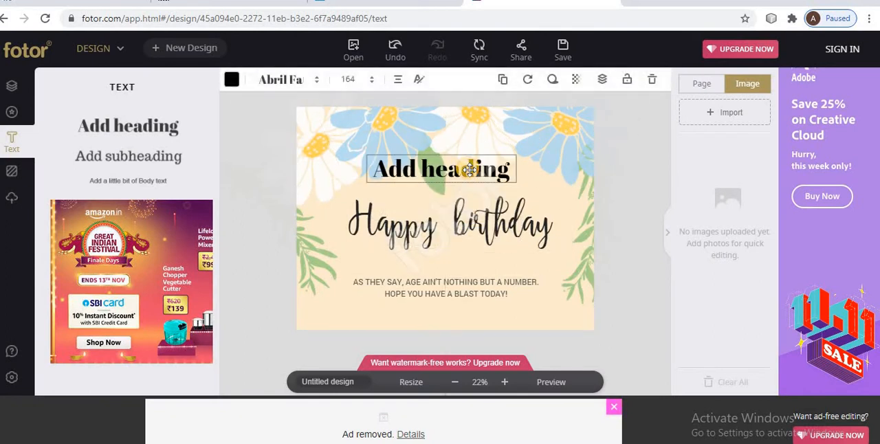
key("Delete")
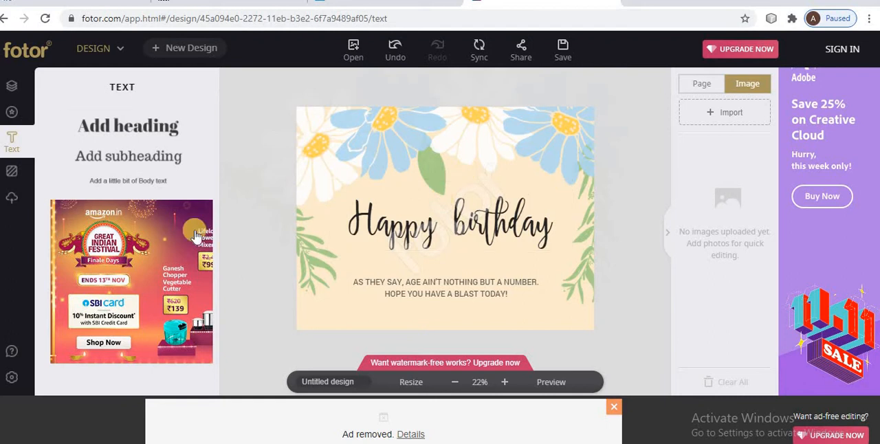
Add a heading text box just below the Happy birthday title and replace its text with the recipient's first name.
left_click(141, 124)
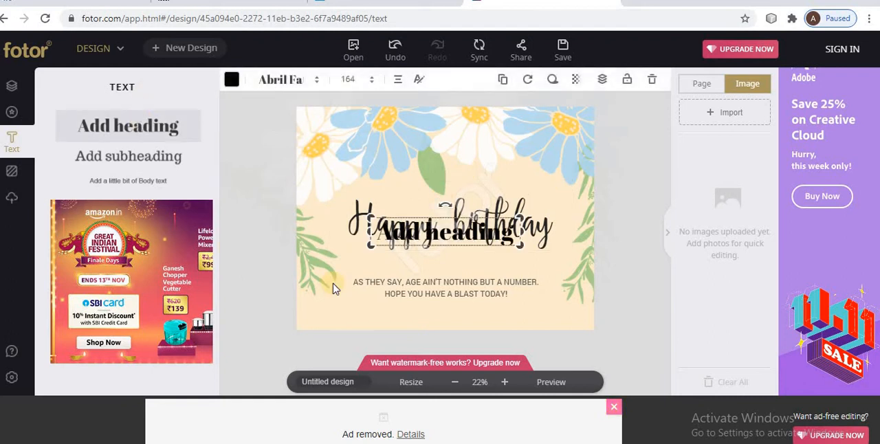
left_click_drag(412, 227, 452, 259)
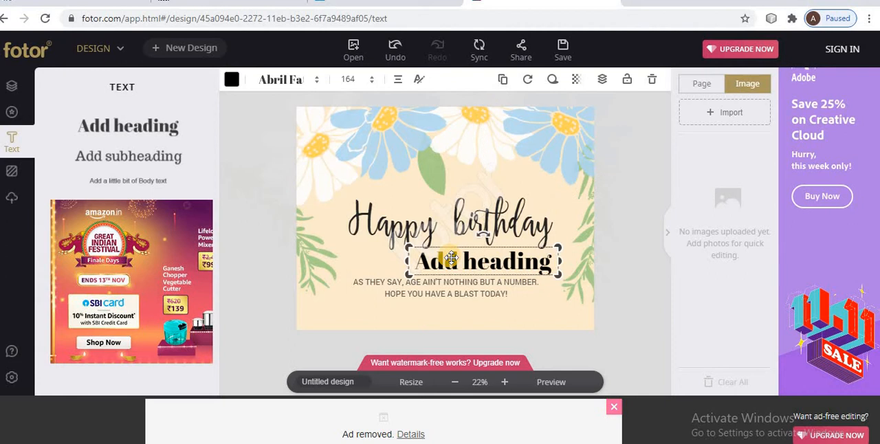
double_click(503, 261)
key("BackSpace")
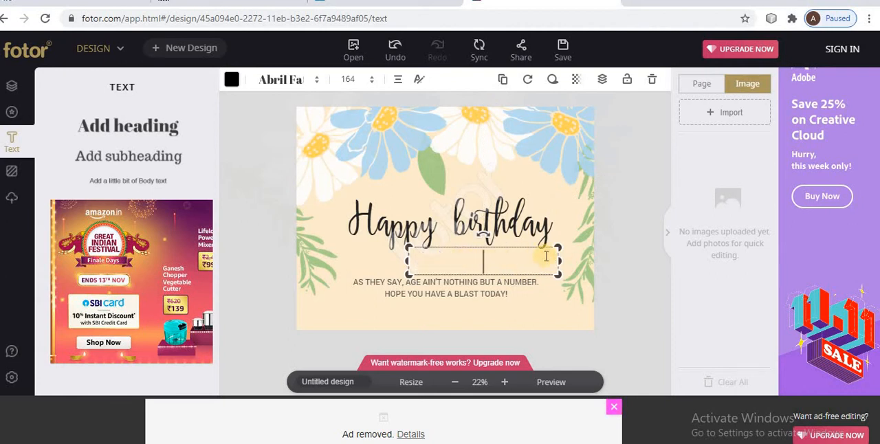
type("Sejal")
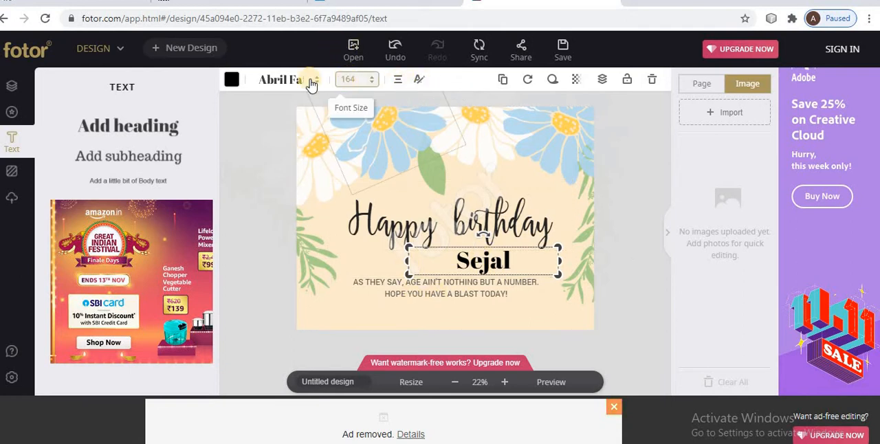
Change the card's background colour to the default purple.
left_click(10, 170)
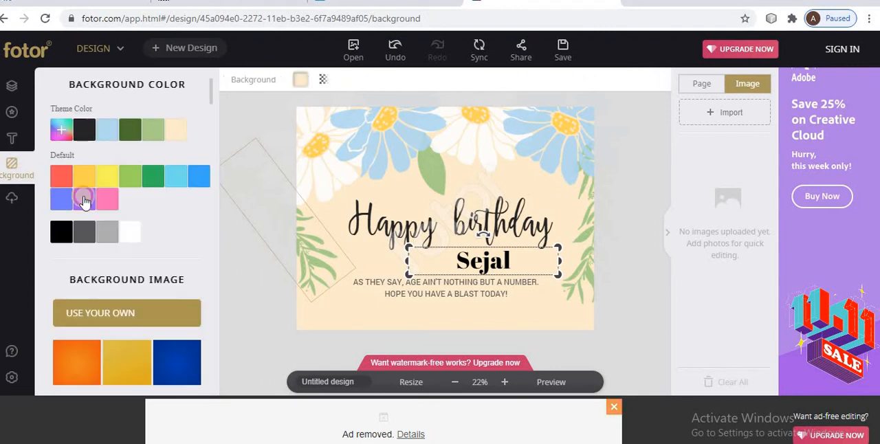
left_click(84, 202)
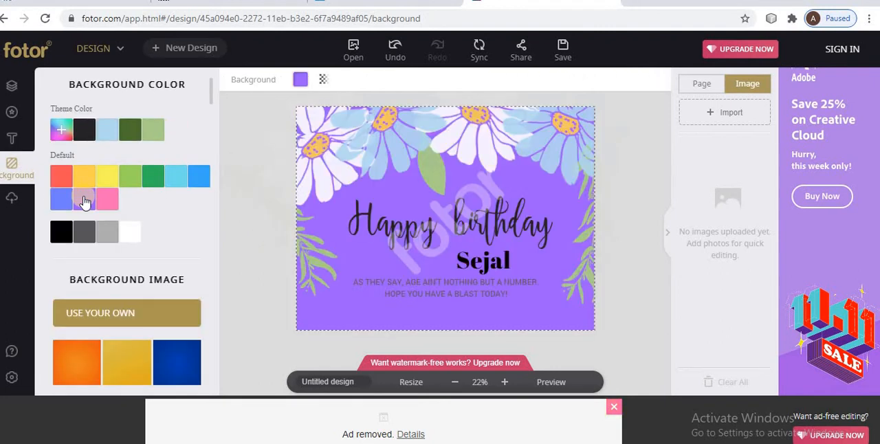
left_click(19, 206)
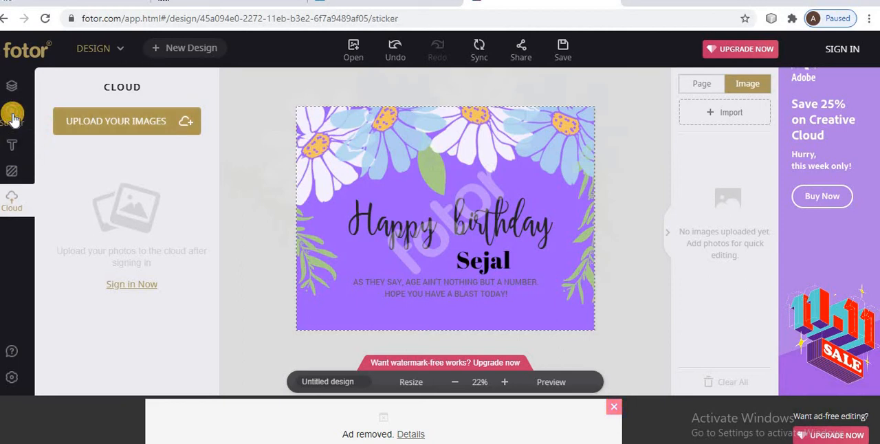
Add the diagonal triangle image shape sticker and place it in the card's upper-left corner over the daisy.
left_click(12, 115)
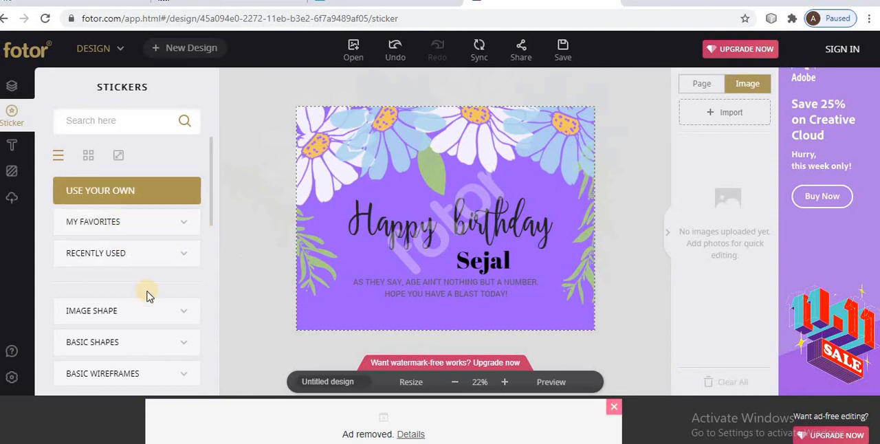
left_click(122, 315)
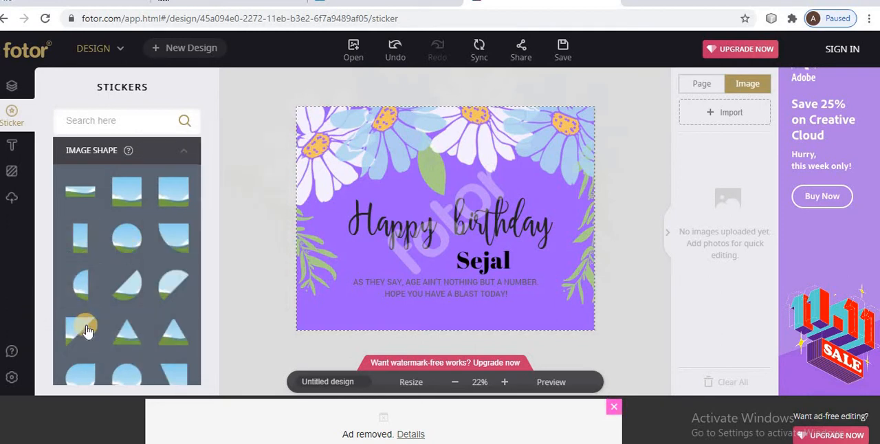
left_click_drag(82, 324, 391, 165)
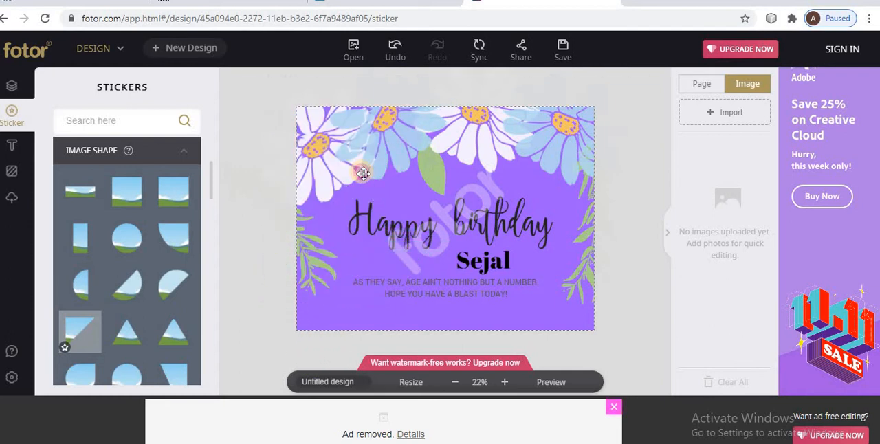
left_click(363, 173)
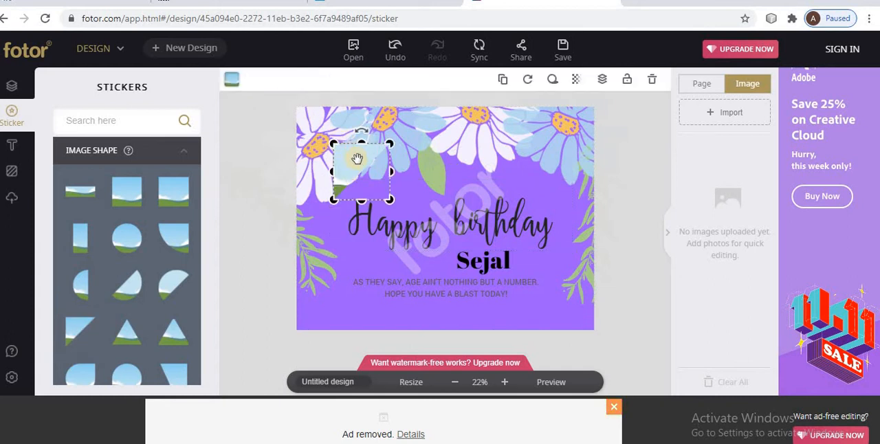
left_click_drag(345, 152, 311, 122)
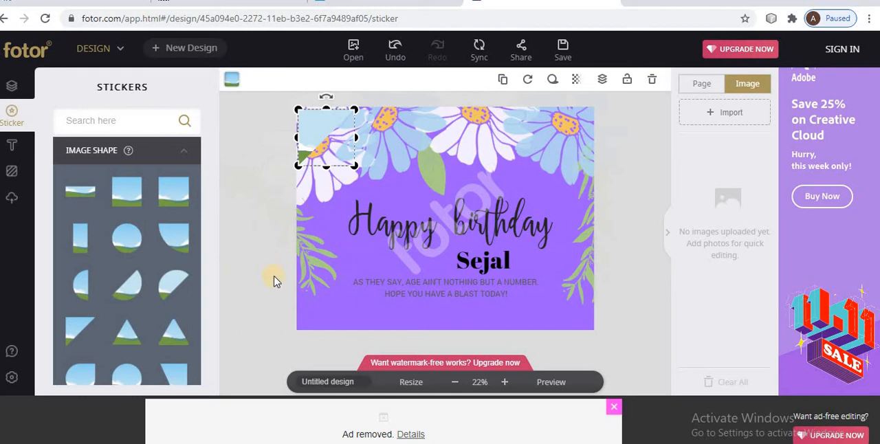
left_click(242, 304)
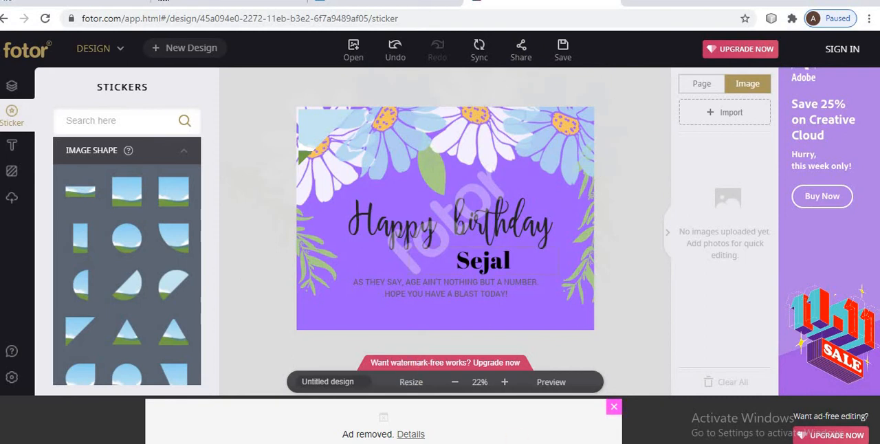
Check the Fotor tasks in the PDF, and clear the two-line age message beneath the recipient's name on the card.
left_click(520, 443)
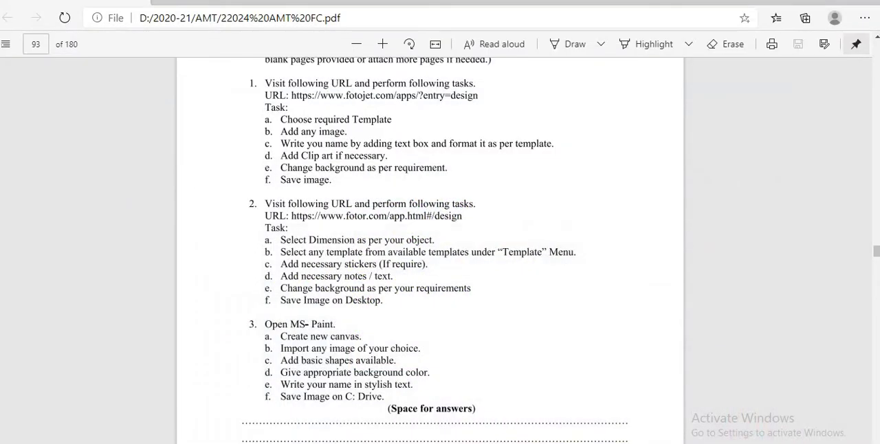
left_click(521, 443)
left_click(434, 288)
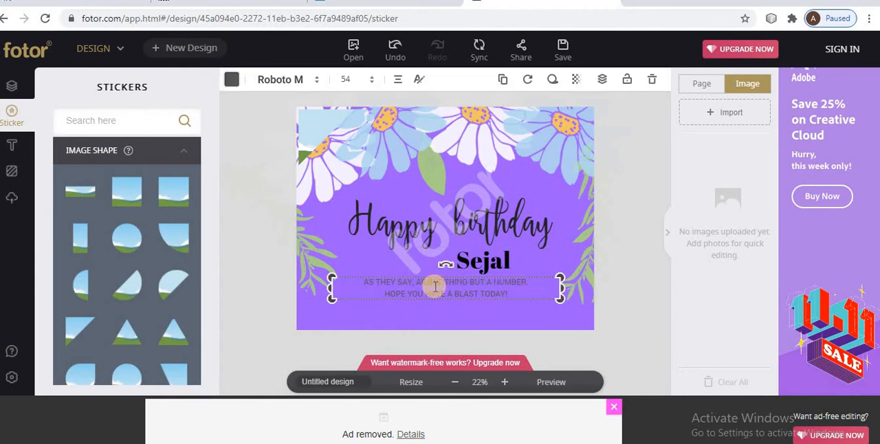
left_click(435, 287)
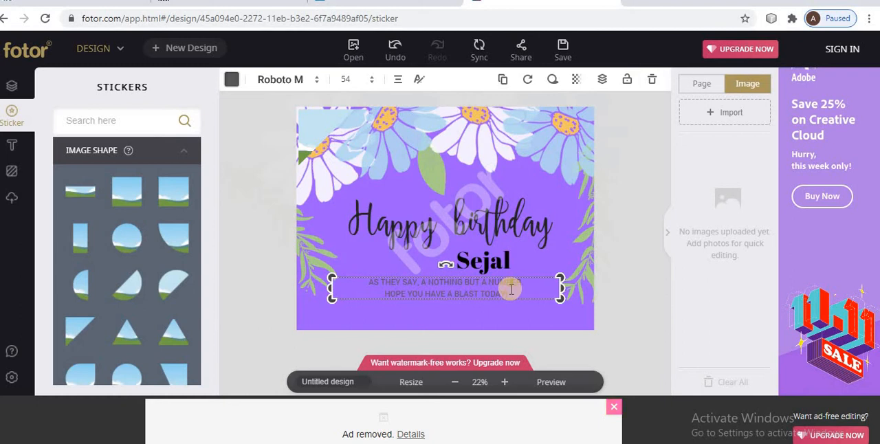
left_click_drag(510, 289, 353, 280)
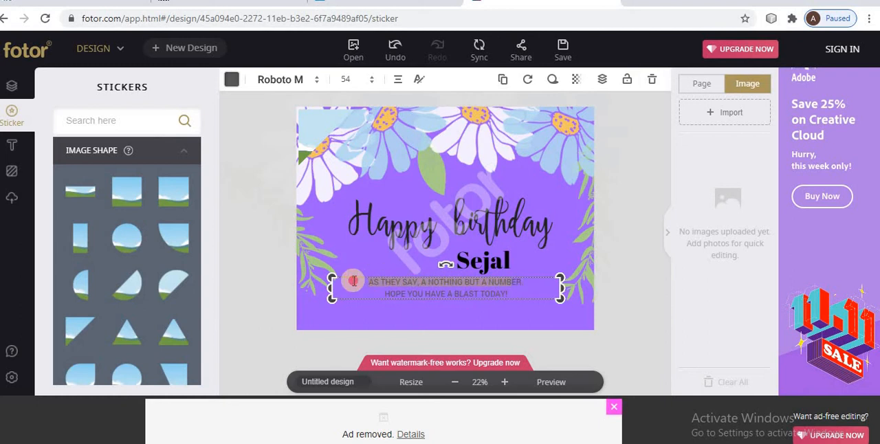
key("BackSpace")
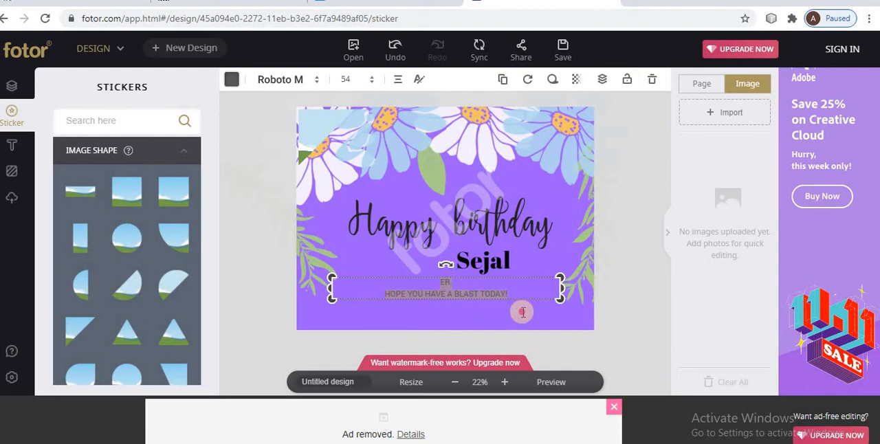
key("BackSpace")
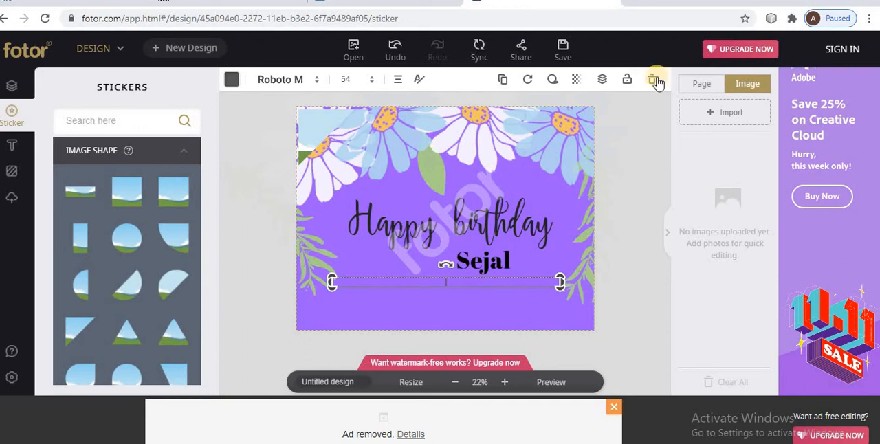
left_click(427, 163)
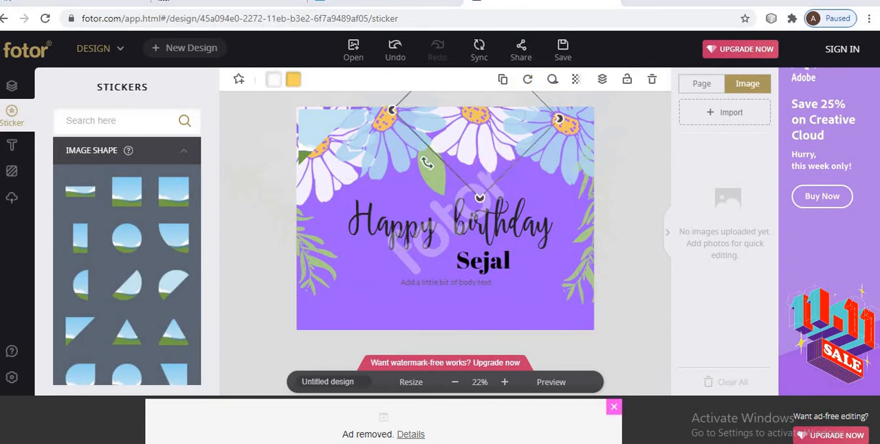
Switch to the practical's PDF and read the MS-Paint tasks on page 93.
key("alt+Tab")
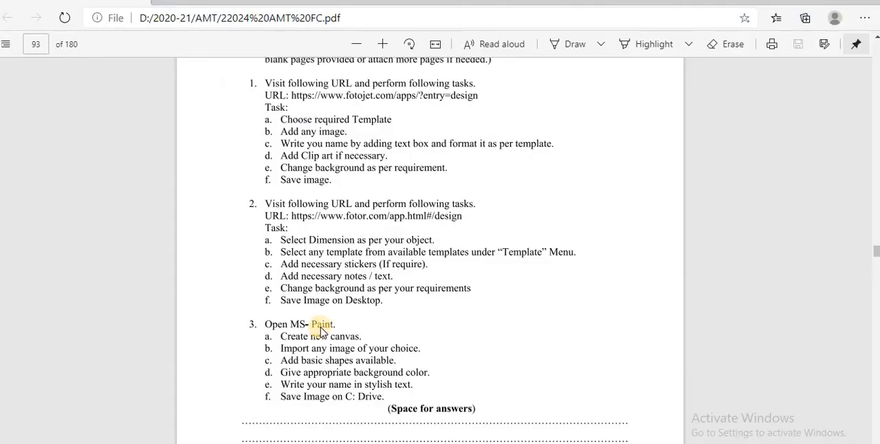
key("super+e")
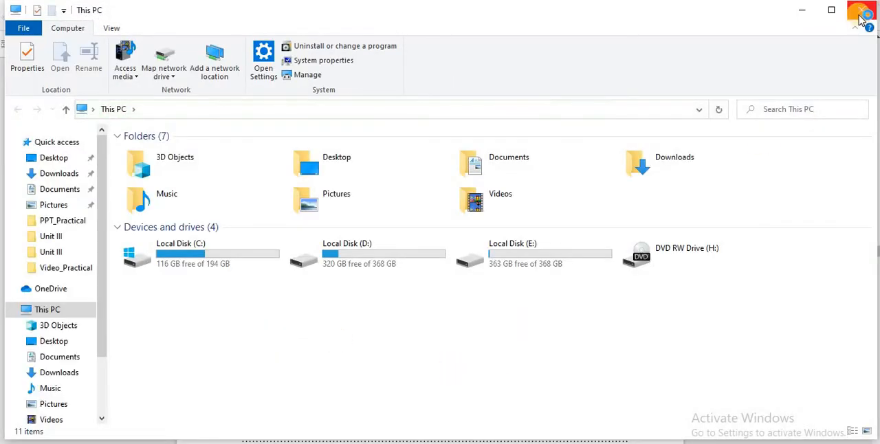
key("alt+Tab")
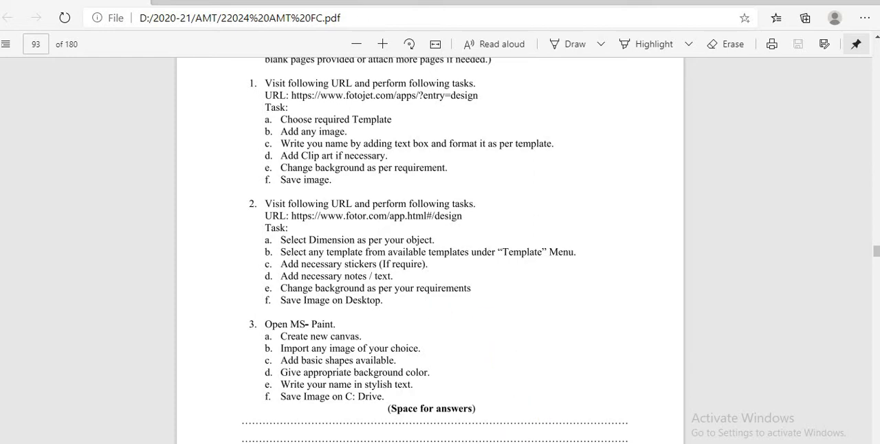
Switch to the PowerPoint presentation and review the homework items under Exercise on the Practical Related Questions slide.
key("alt+Tab")
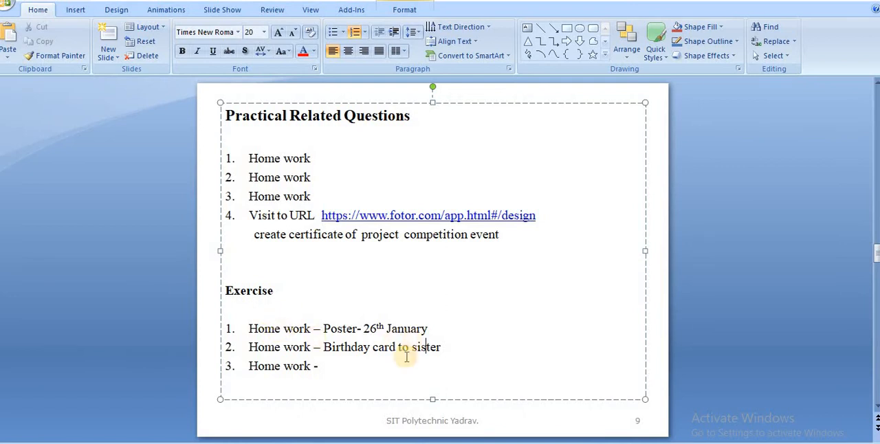
double_click(473, 338)
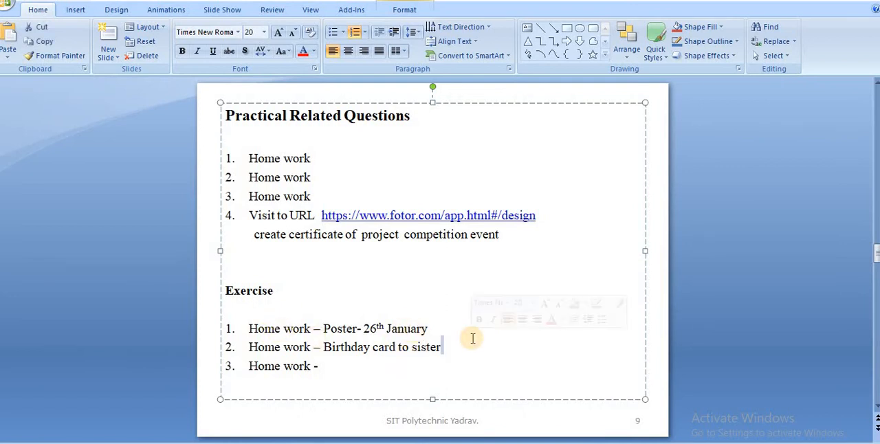
key("Down")
left_click(786, 265)
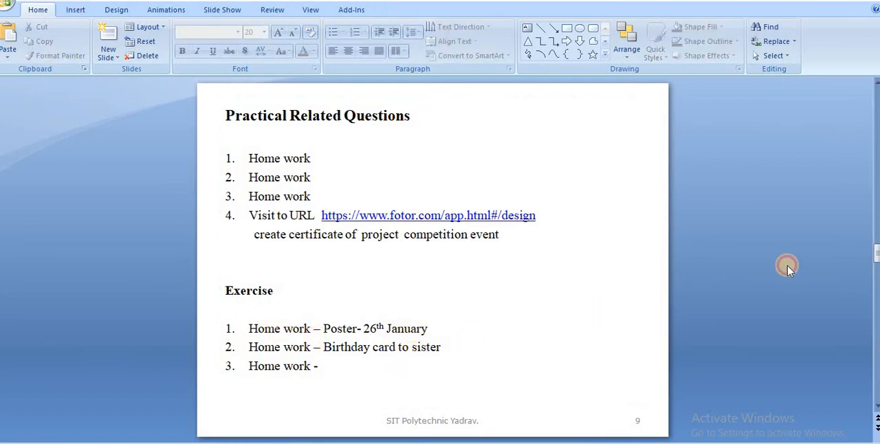
Review the Results and Conclusion slide and the resources table of Practical No. 16 in the presentation.
scroll(789, 269, "down", 3)
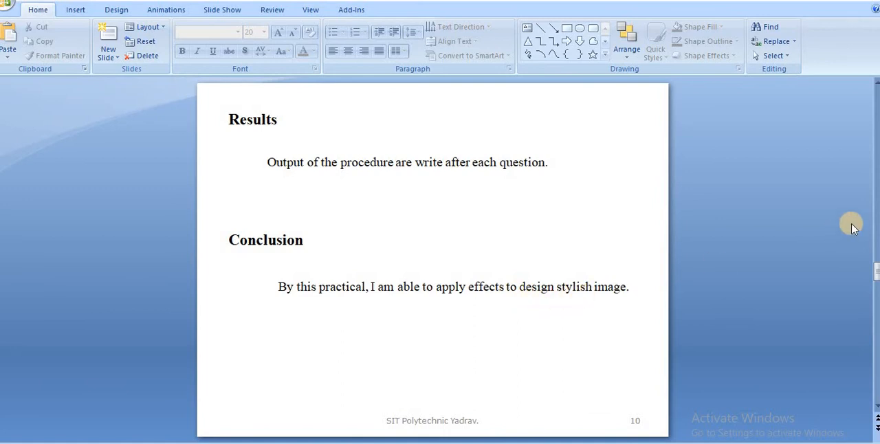
scroll(853, 228, "down", 1)
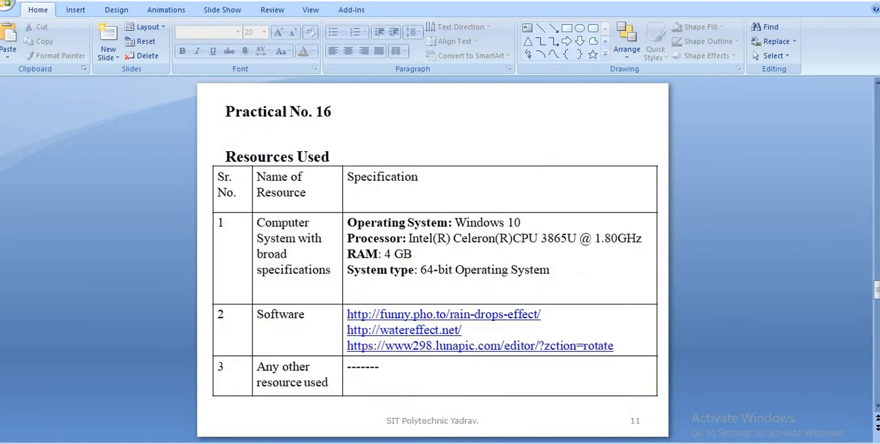
Switch to the practical's PDF and read the significance, skills and outcomes of Practical No. 16 on page 95.
left_click(455, 442)
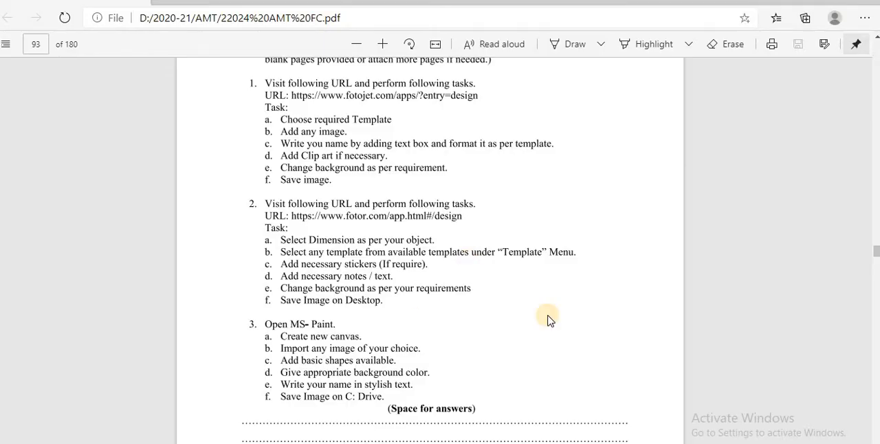
scroll(549, 321, "down", 1)
scroll(549, 321, "down", 10)
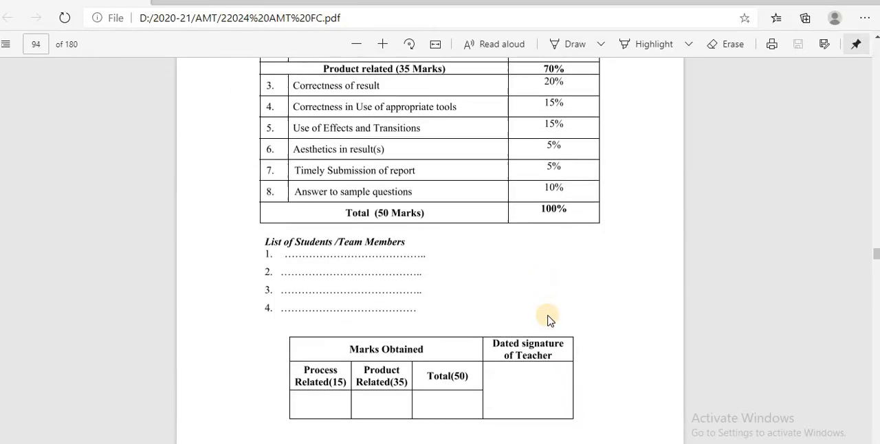
scroll(549, 320, "down", 10)
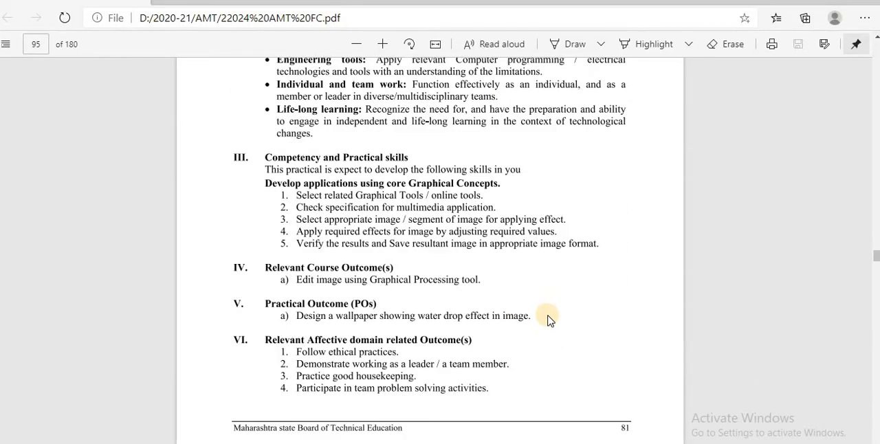
scroll(549, 321, "up", 4)
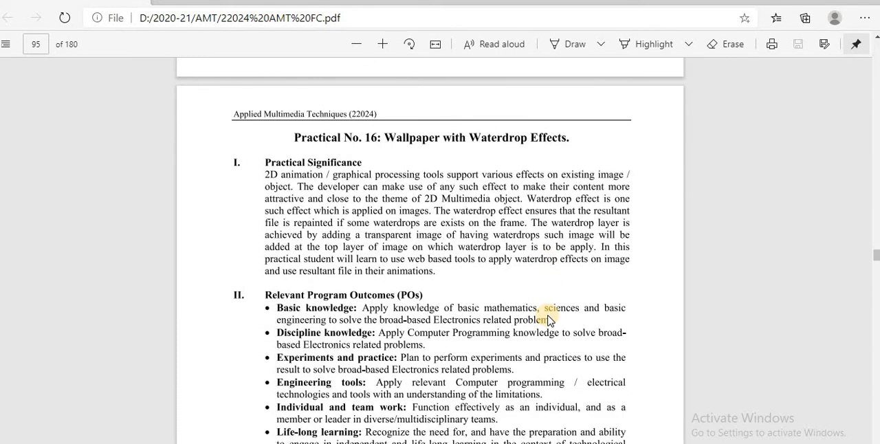
scroll(548, 321, "down", 1)
scroll(549, 320, "down", 9)
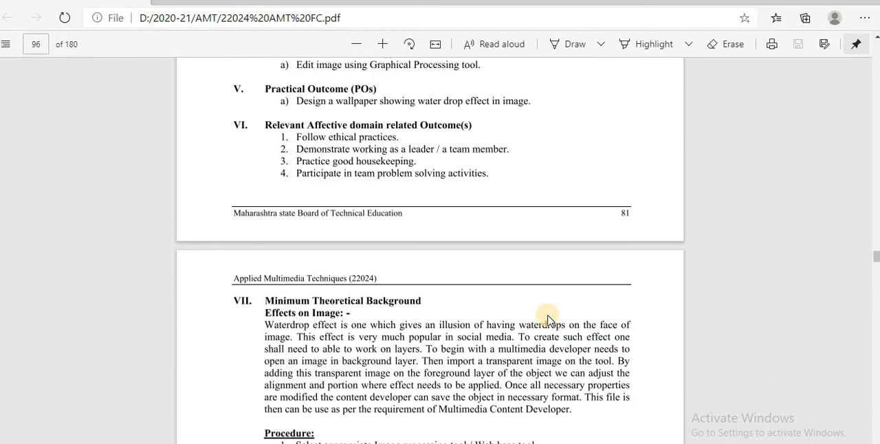
scroll(549, 320, "up", 9)
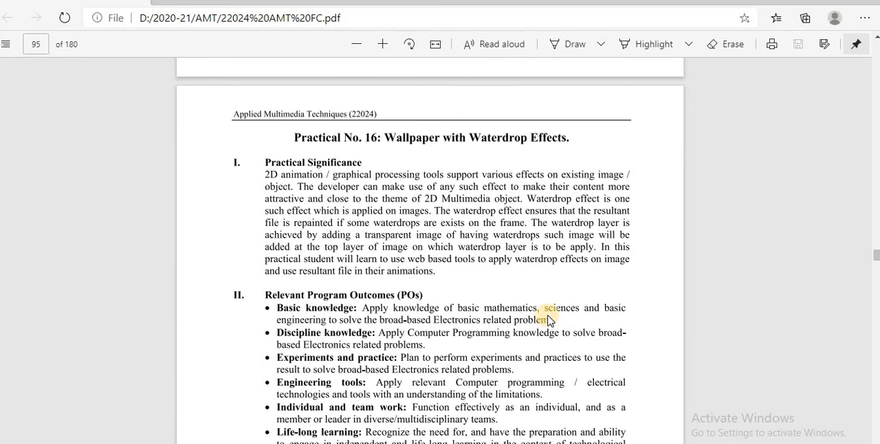
scroll(549, 320, "down", 2)
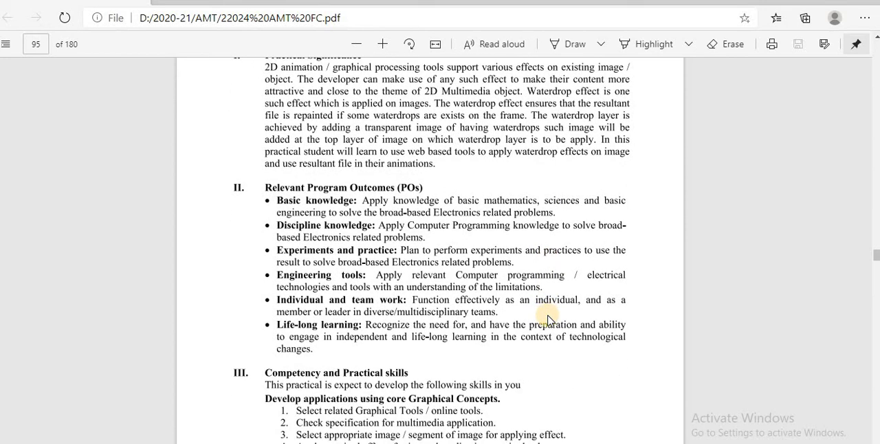
scroll(549, 321, "down", 1)
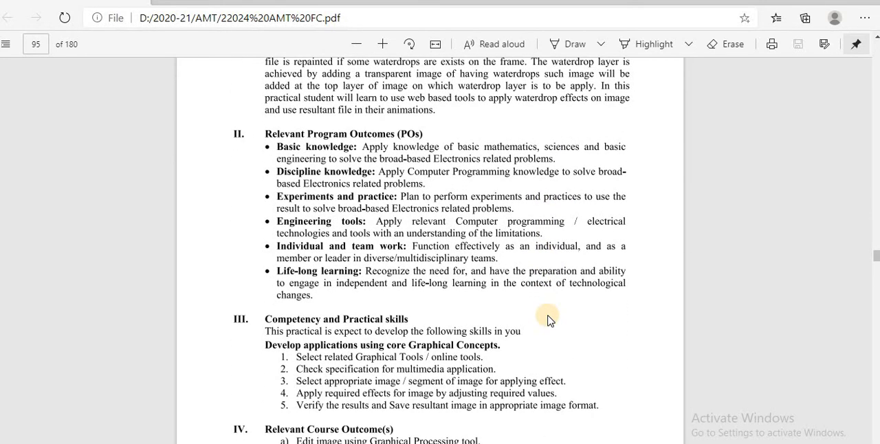
scroll(549, 321, "down", 2)
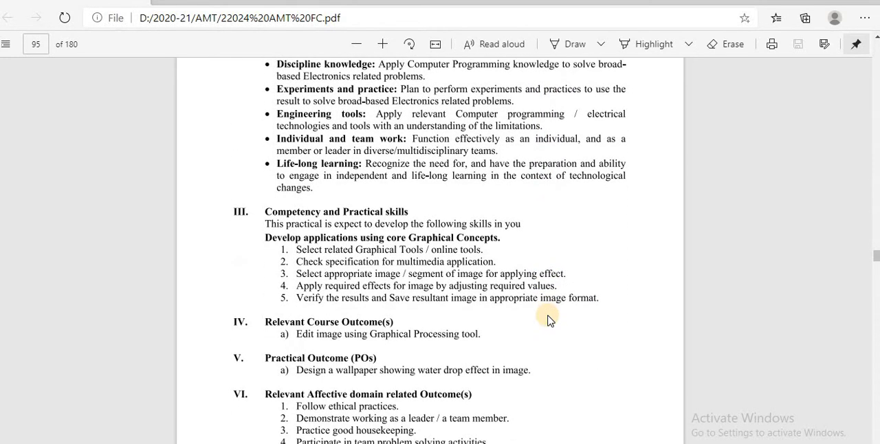
scroll(549, 321, "down", 3)
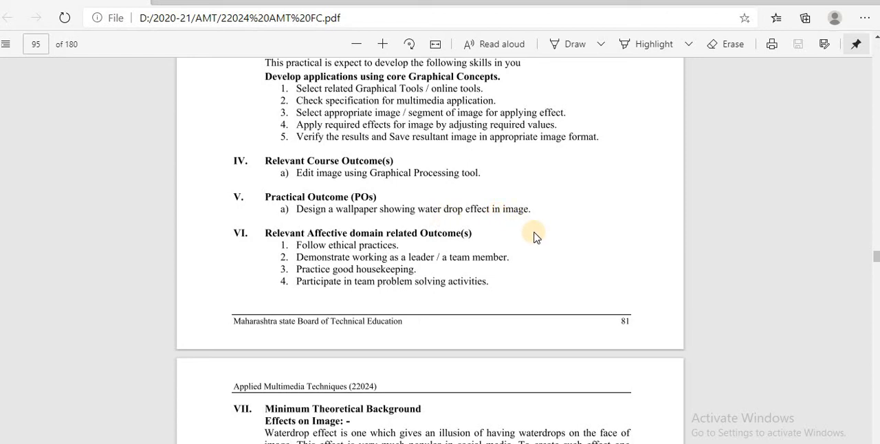
Read the theoretical background, resources, practical related questions and exercise tasks of Practical No. 16 on pages 96 to 98.
scroll(544, 237, "down", 10)
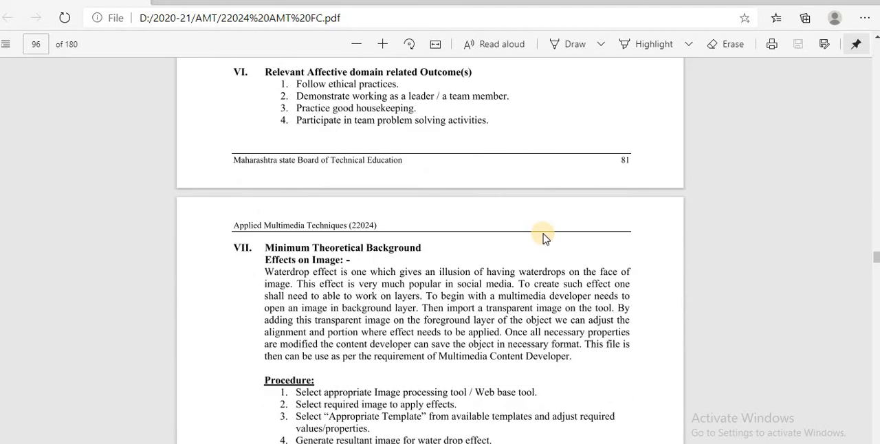
scroll(543, 238, "down", 5)
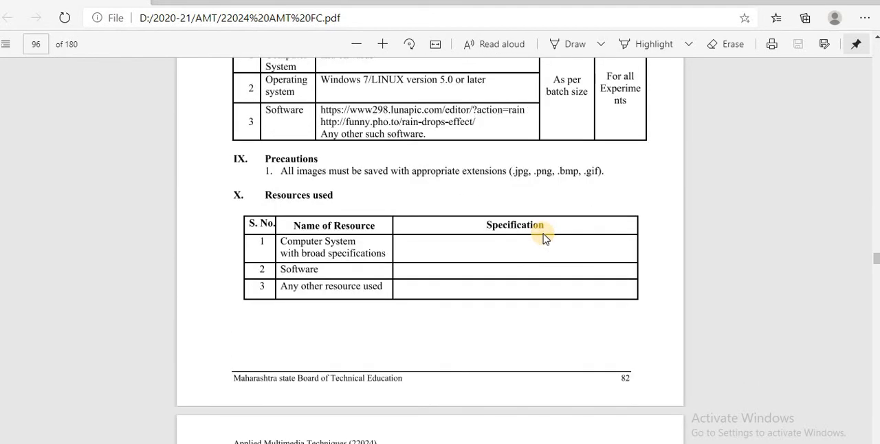
scroll(543, 237, "down", 6)
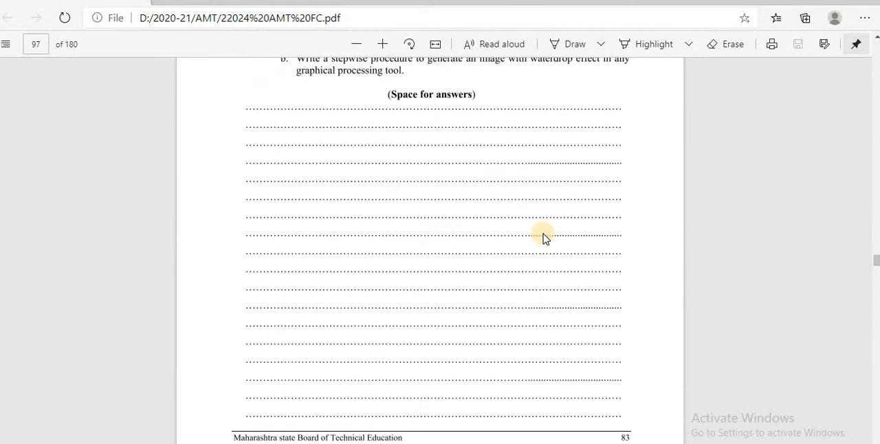
scroll(544, 237, "up", 3)
scroll(543, 238, "down", 1)
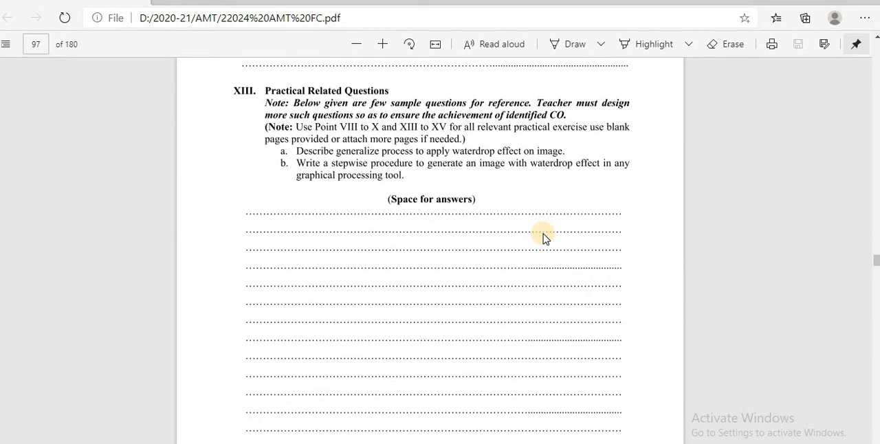
scroll(543, 238, "down", 1)
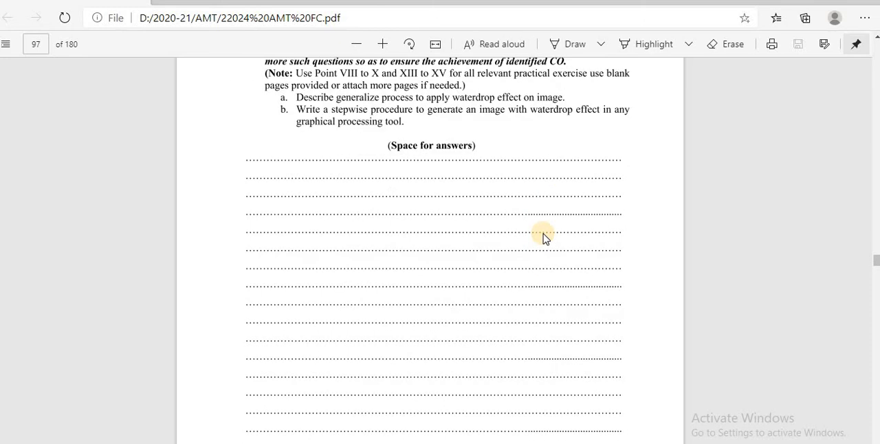
scroll(543, 237, "down", 13)
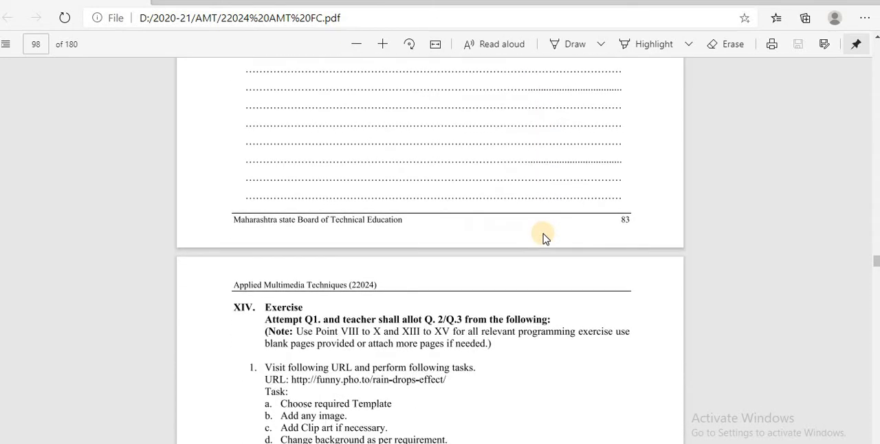
scroll(544, 237, "up", 1)
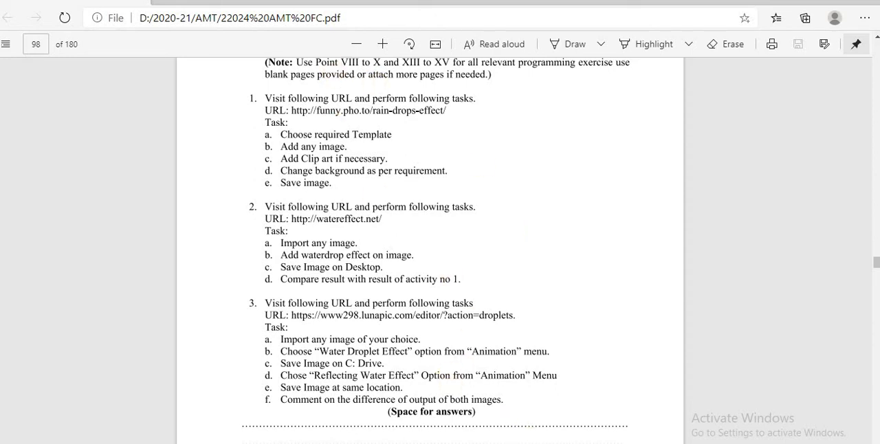
Copy the funny.pho.to rain-drops-effect URL from the Practical No. 16 slide, and close the Fotor design tab in Chrome without saving.
key("alt+Tab")
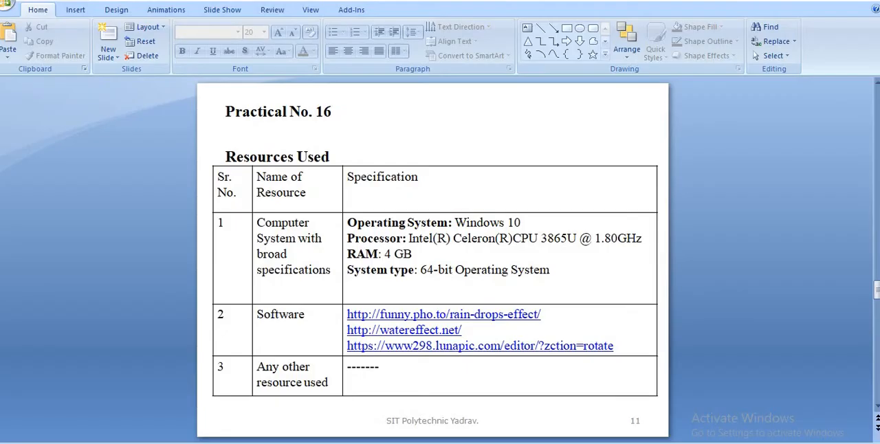
left_click_drag(371, 314, 568, 315)
key("ctrl+c")
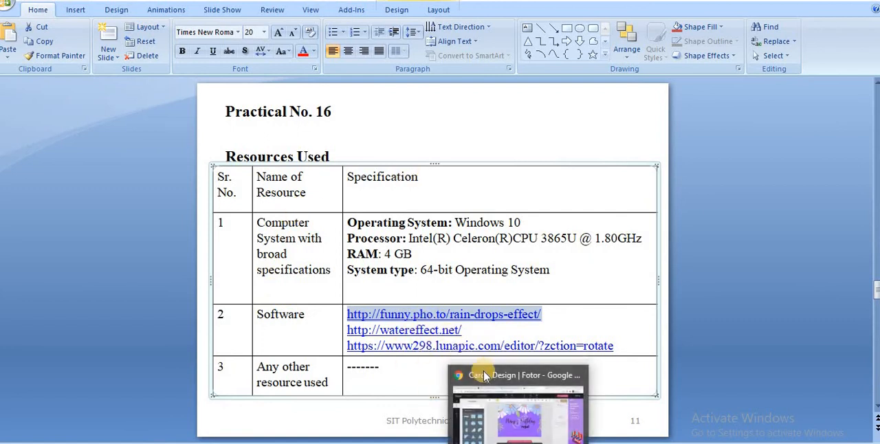
left_click(477, 372)
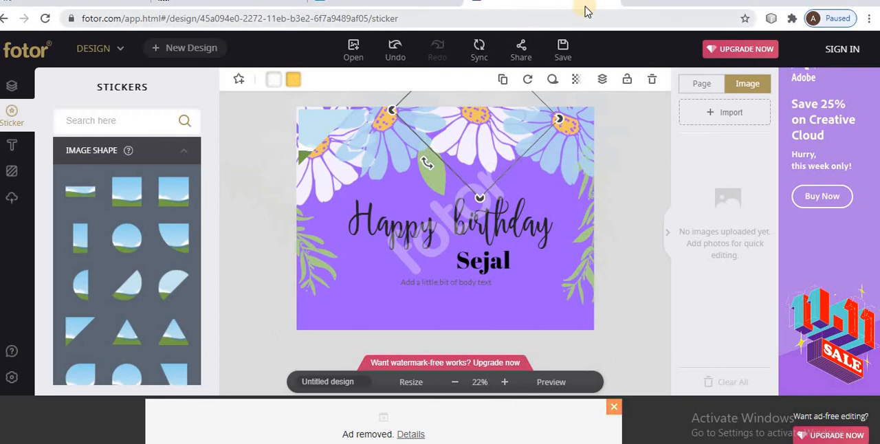
left_click(611, 1)
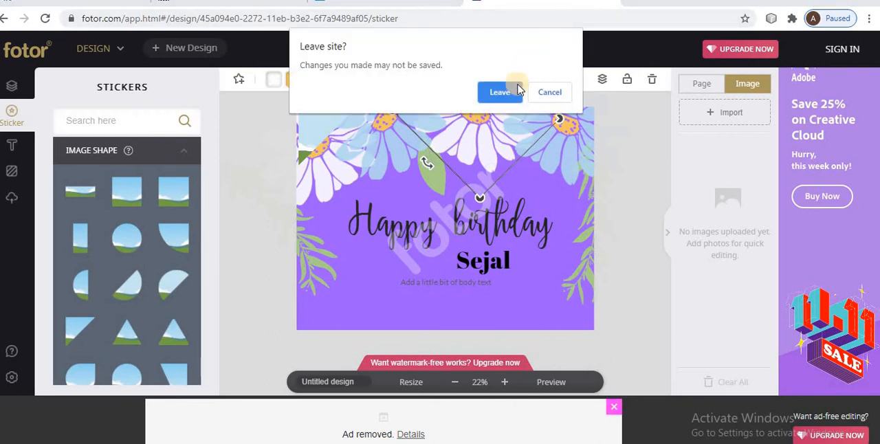
left_click(502, 99)
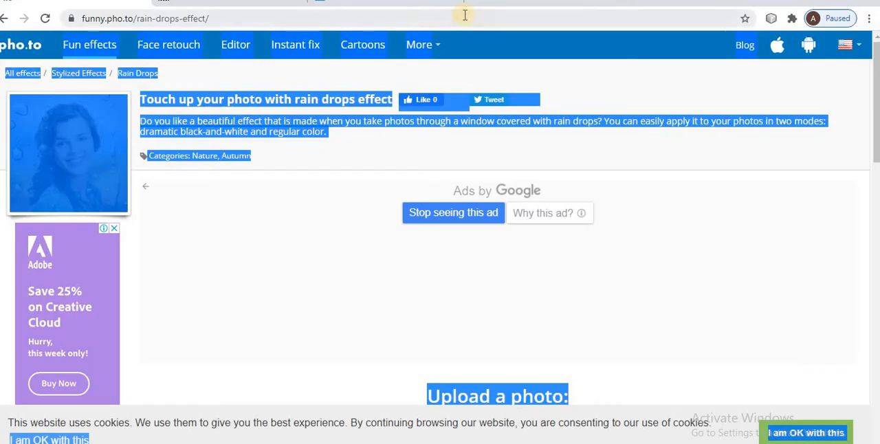
left_click(479, 1)
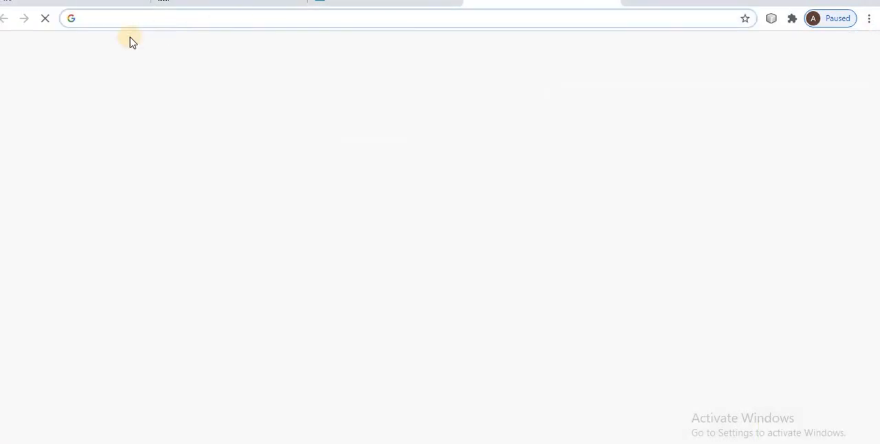
key("ctrl+v")
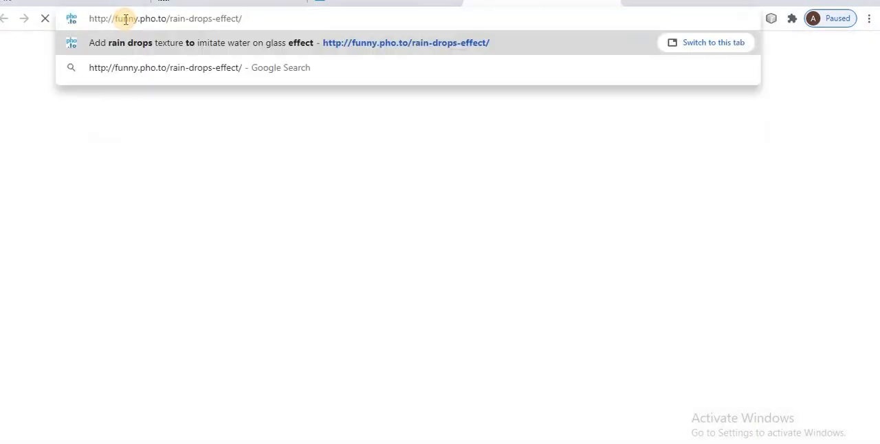
key("Return")
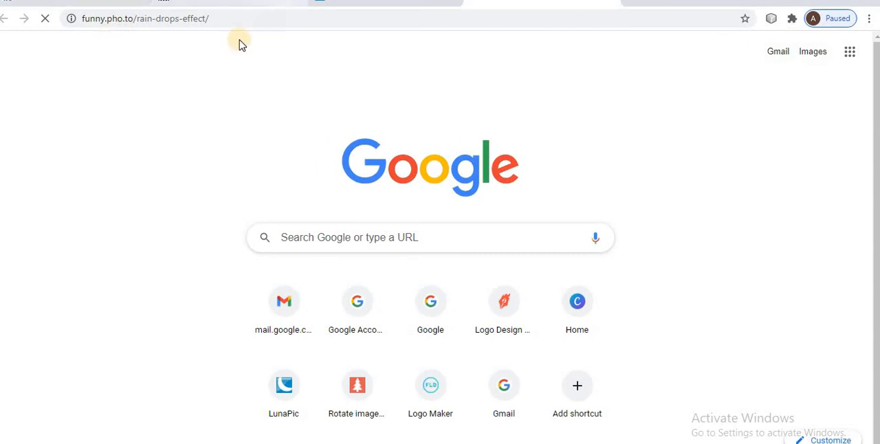
left_click(236, 20)
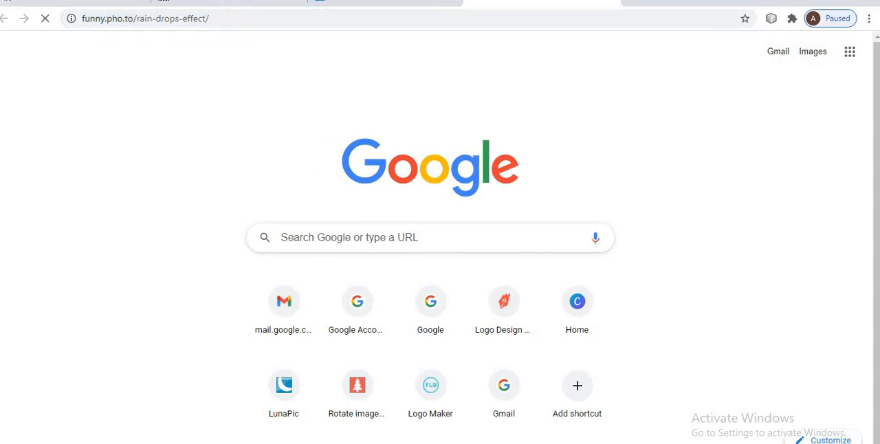
left_click(357, 3)
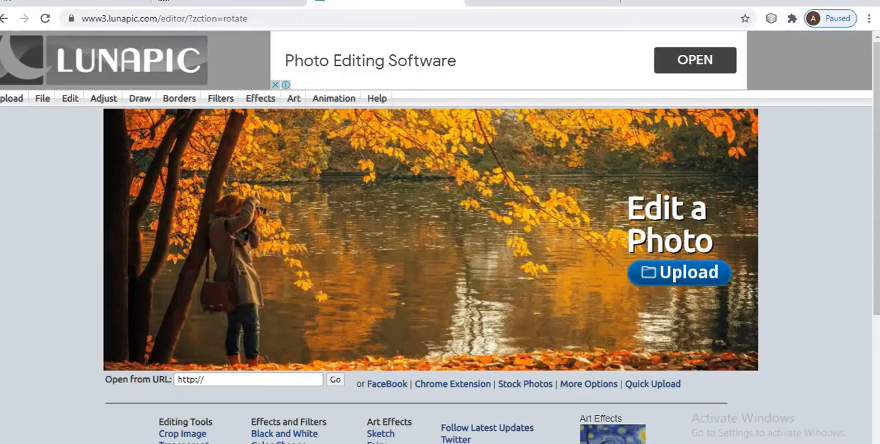
left_click(234, 3)
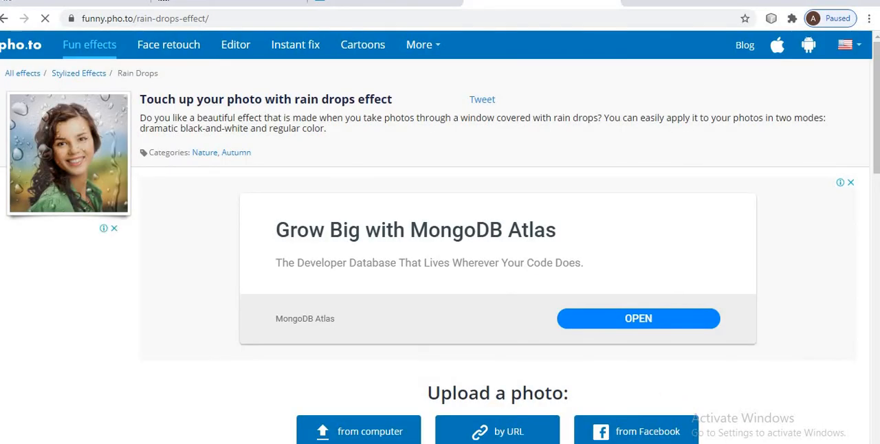
Check the rain-drops exercise tasks on page 98 of the PDF and return to the rain drops page in Chrome.
key("alt+Tab")
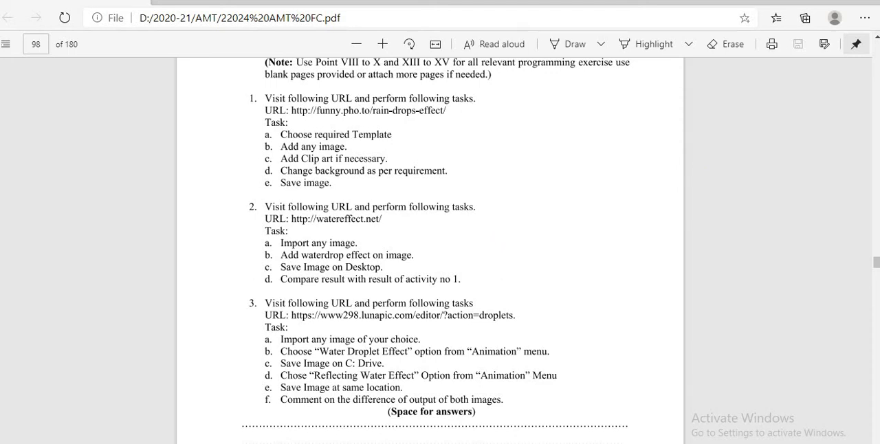
mouse_move(518, 443)
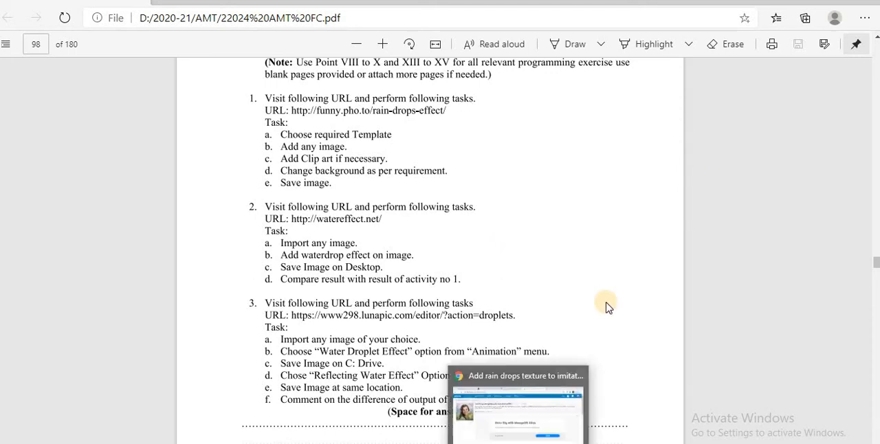
left_click(471, 436)
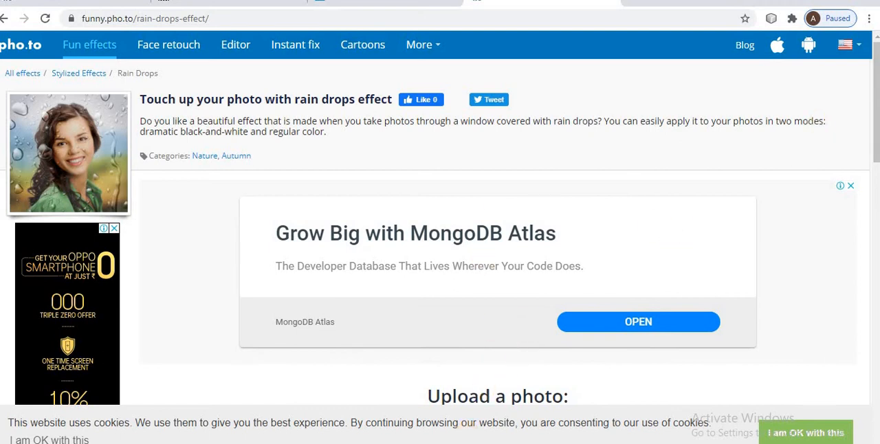
Dismiss the advertisement above the Upload a photo section and go to the photo upload options.
left_click(851, 187)
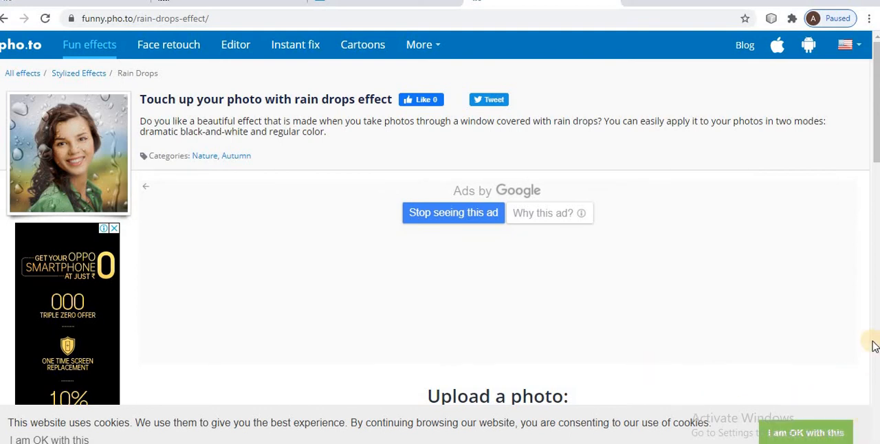
left_click_drag(877, 148, 877, 236)
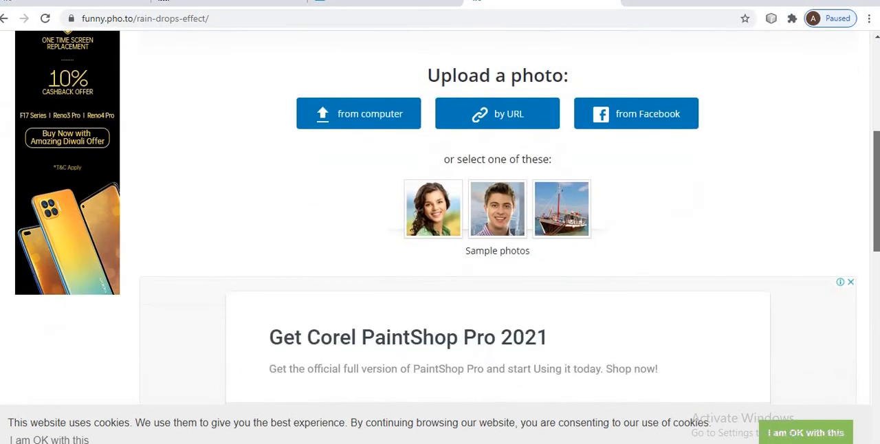
Upload the pink rose image "download - Copy" from the AMT_Practicals\Images folder on drive E: to the rain drops effect.
left_click(387, 114)
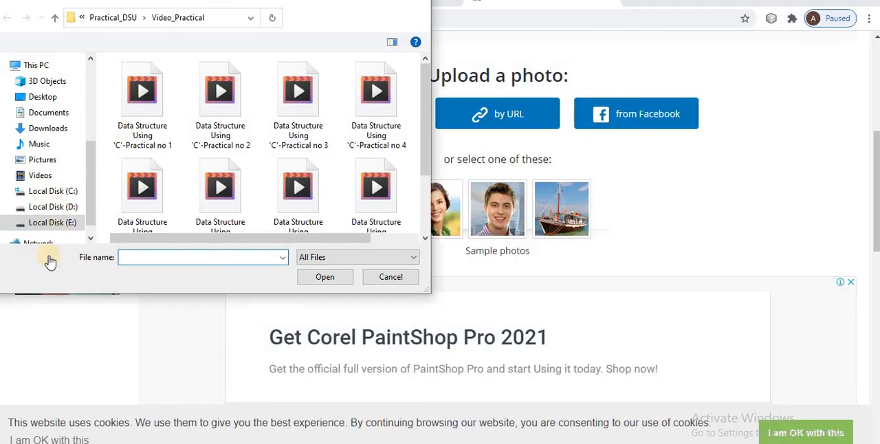
left_click(59, 227)
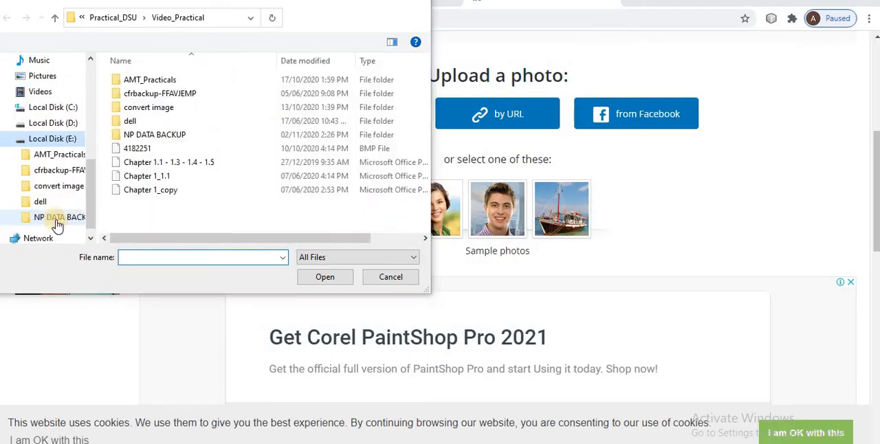
double_click(144, 81)
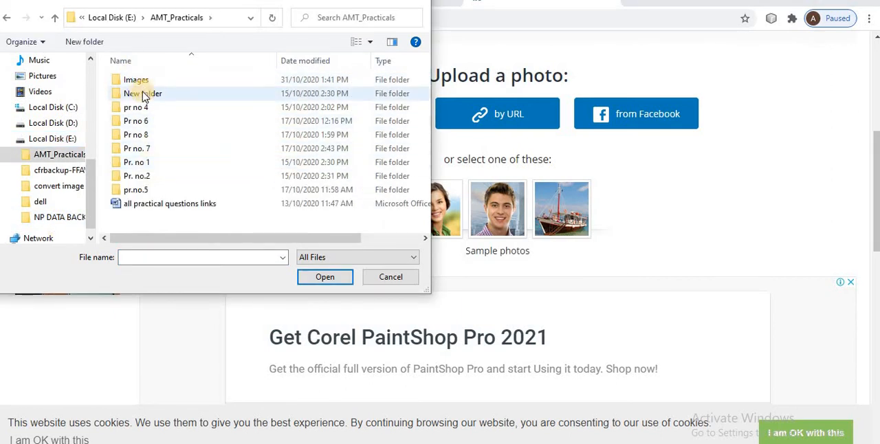
double_click(136, 80)
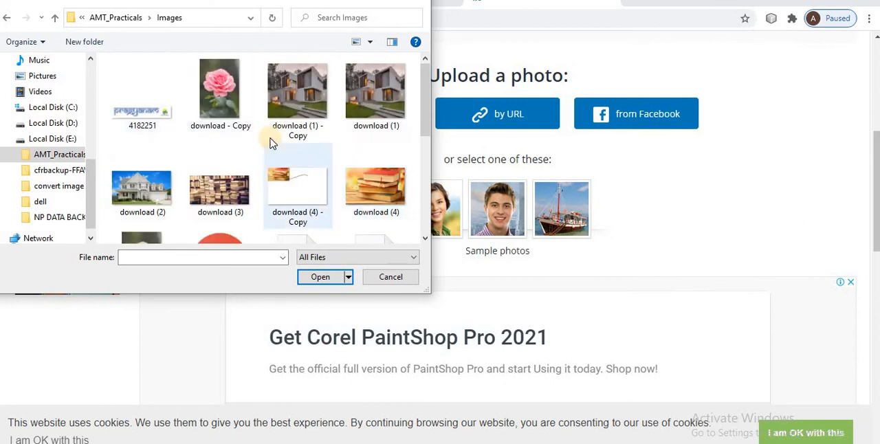
left_click(220, 89)
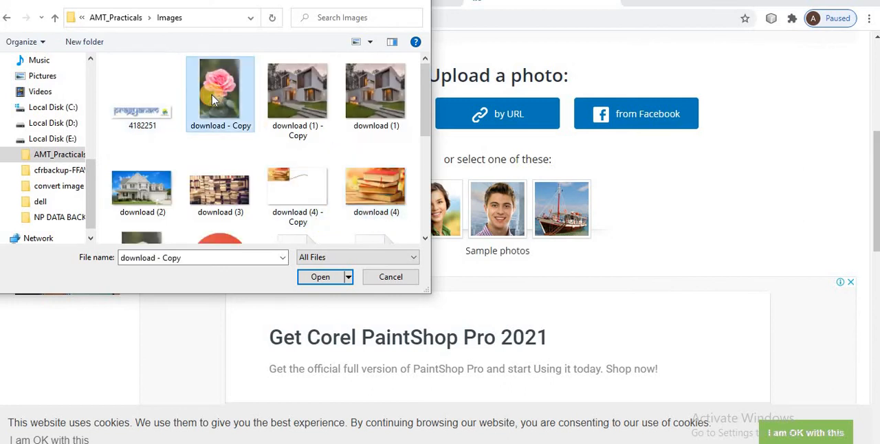
left_click(320, 277)
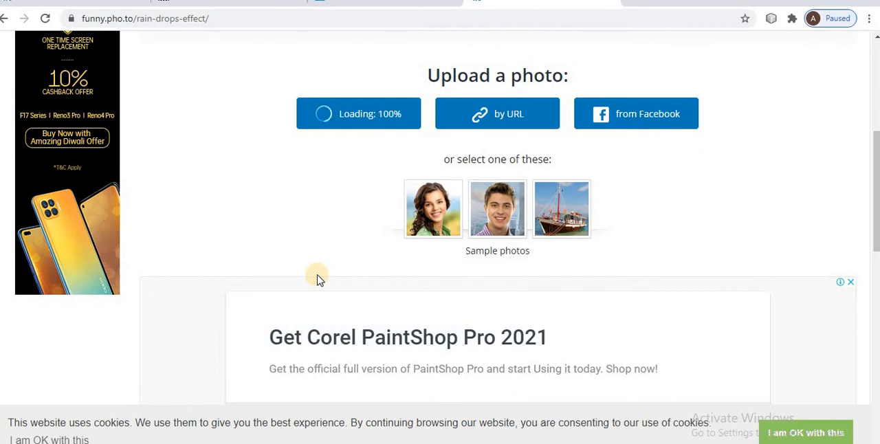
Close the advertisement above the rain drops result and bring the processed rose picture fully into view.
left_click(876, 40)
left_click(876, 40)
left_click(877, 40)
left_click(876, 40)
left_click(877, 40)
left_click(877, 40)
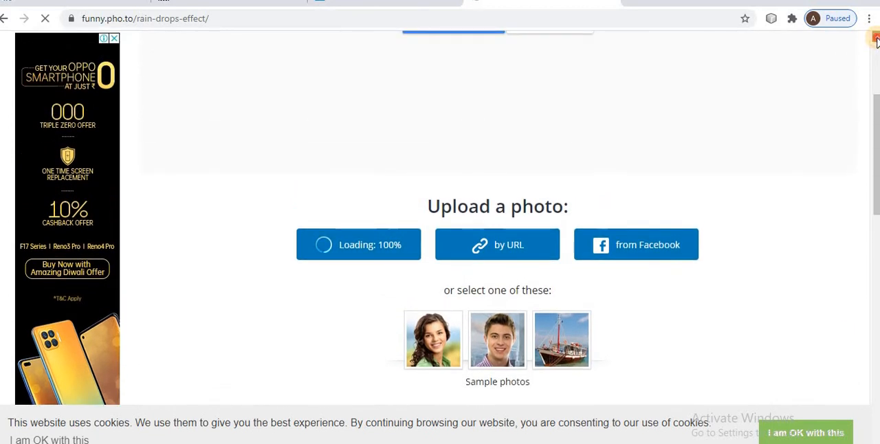
left_click(877, 39)
left_click(877, 40)
left_click(877, 40)
left_click(877, 40)
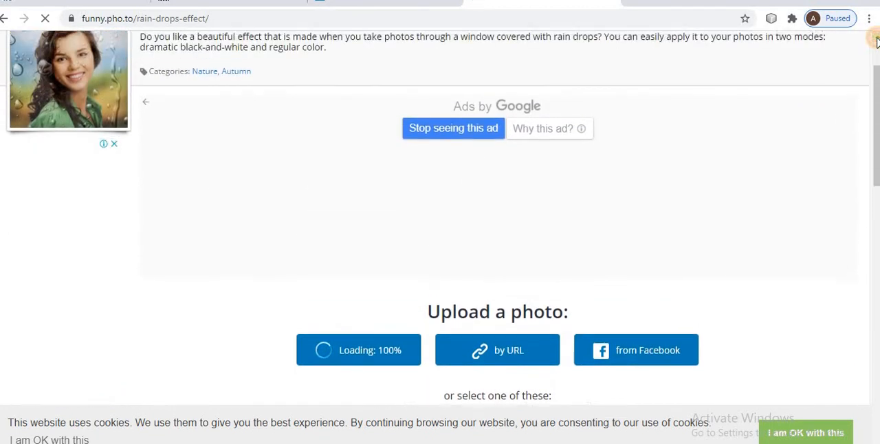
left_click(877, 40)
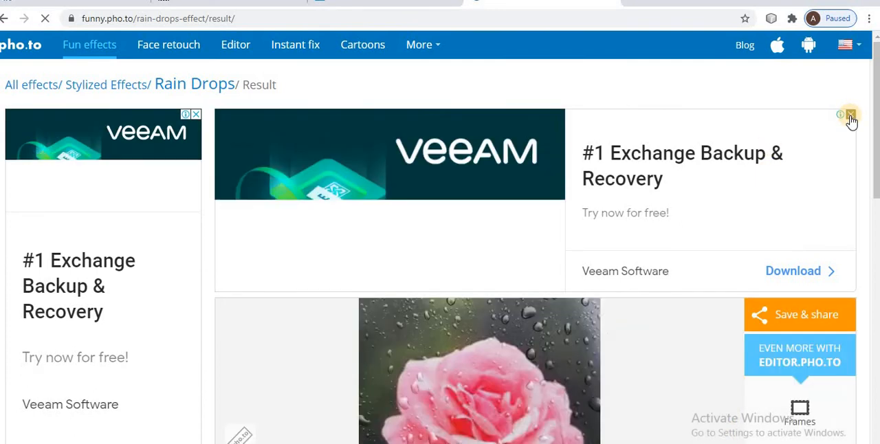
left_click(850, 115)
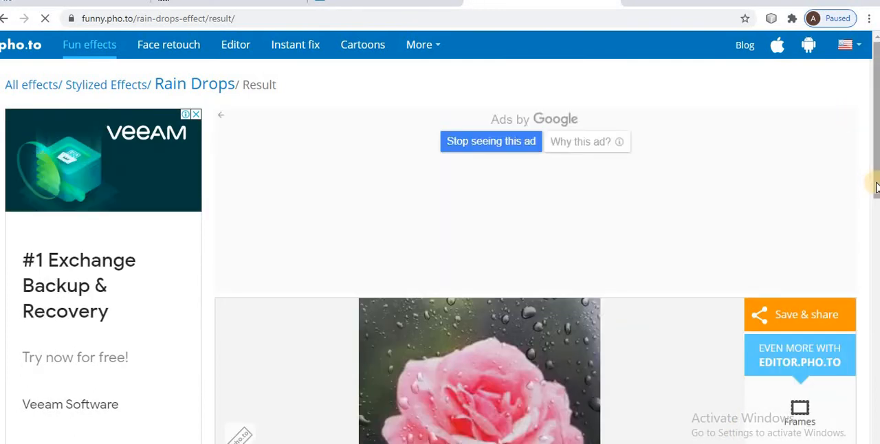
scroll(876, 196, "down", 3)
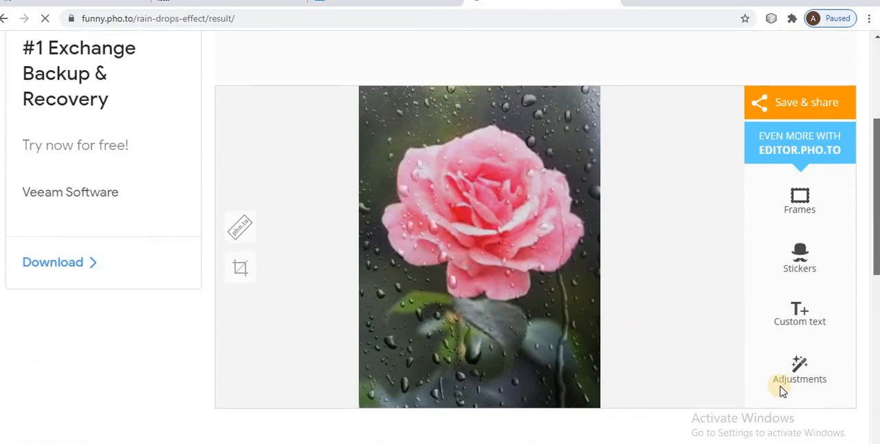
Check the rain-drops exercise tasks on page 98 of the PDF against the rose result in Chrome.
mouse_move(454, 443)
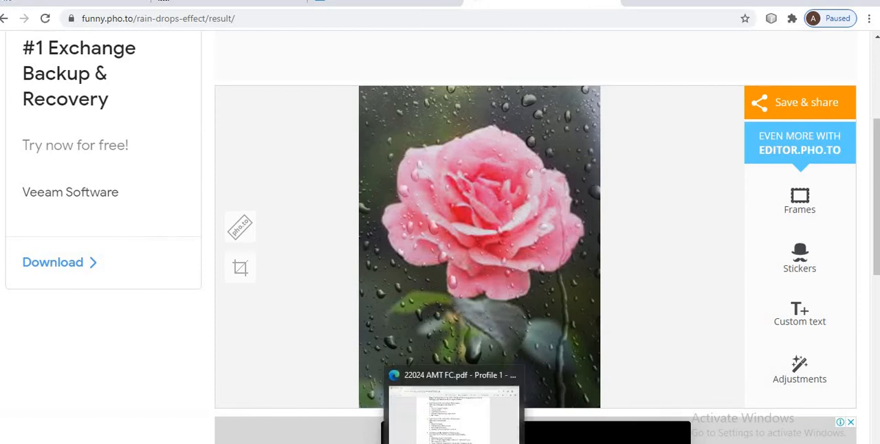
left_click(454, 413)
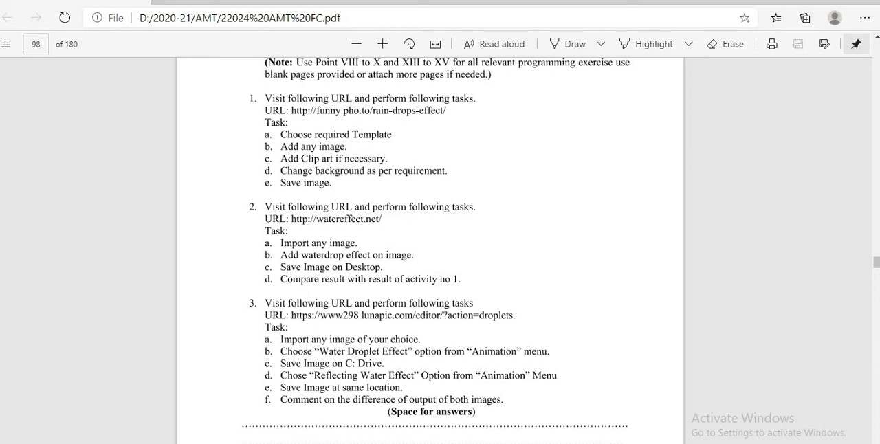
key("alt+Tab")
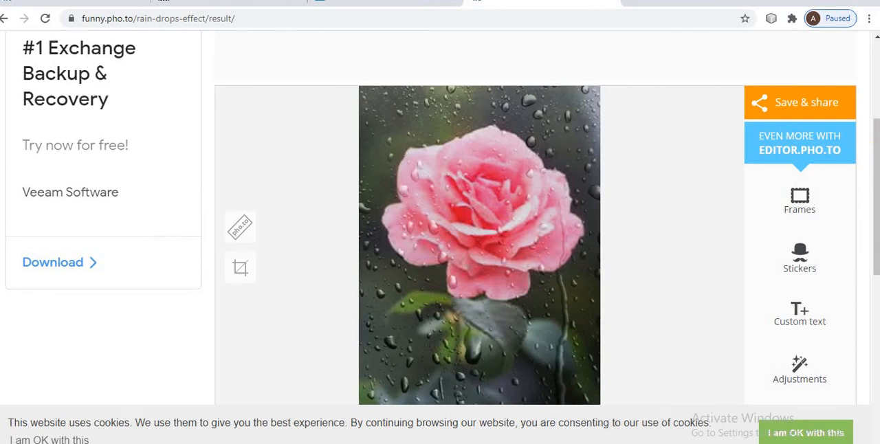
key("alt+Tab")
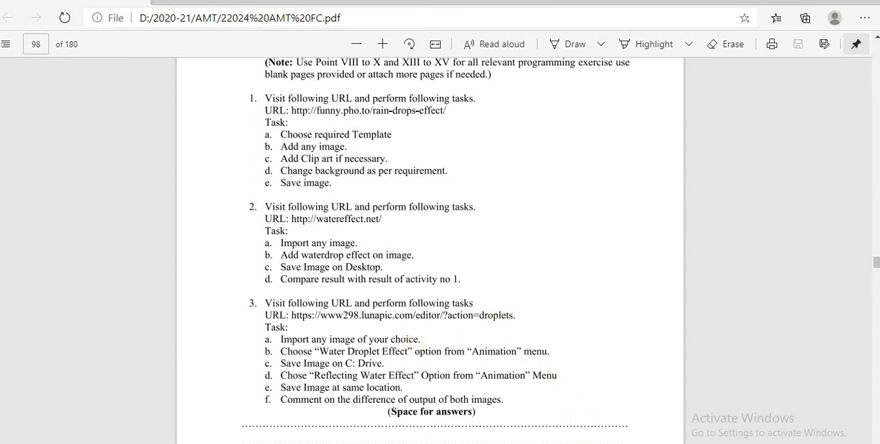
key("alt+Tab")
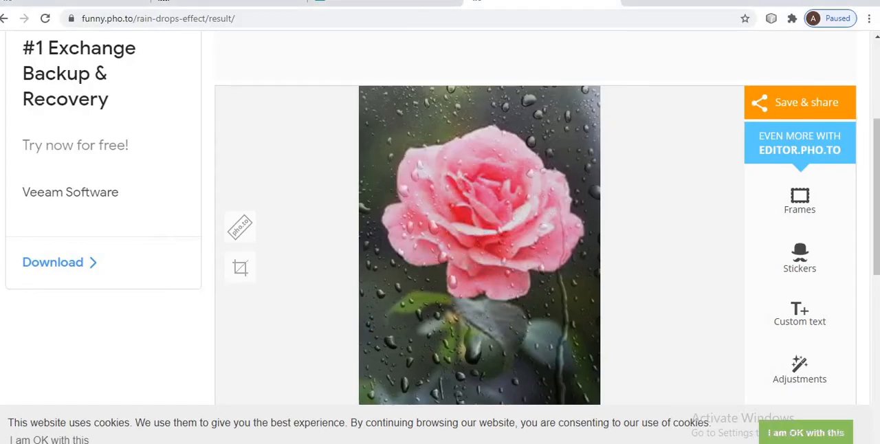
Open the rose result in the Frames, Stickers and Custom text editors in separate tabs, returning to the result page each time.
scroll(877, 45, "up", 3)
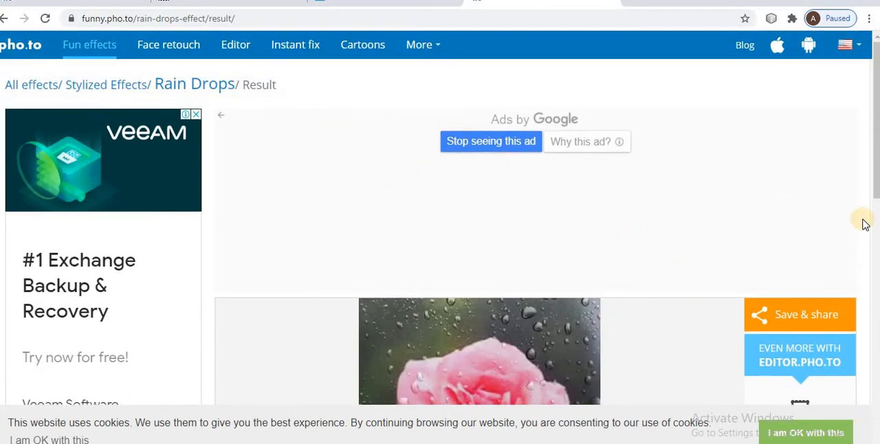
left_click_drag(877, 195, 876, 296)
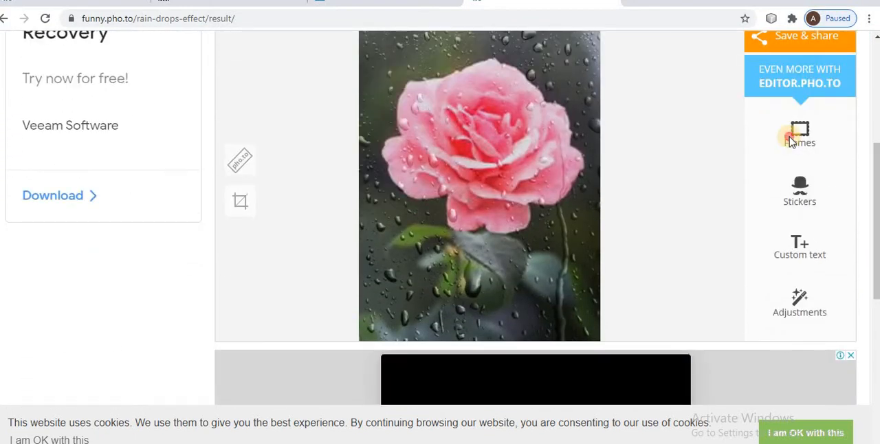
left_click(792, 141)
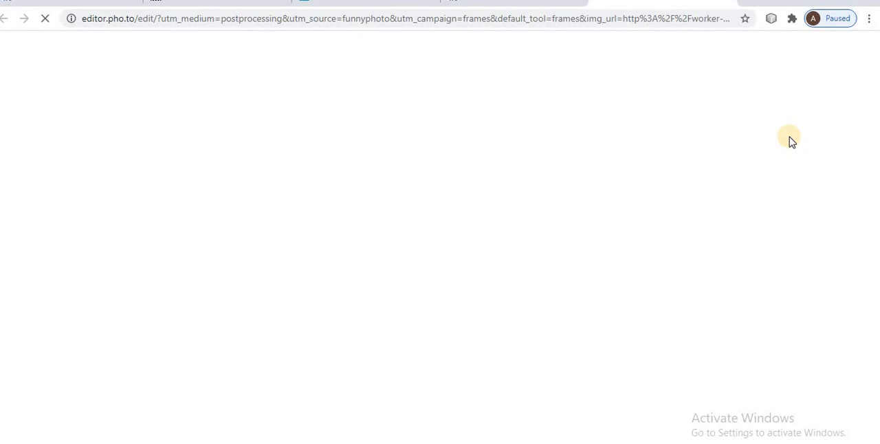
left_click(533, 1)
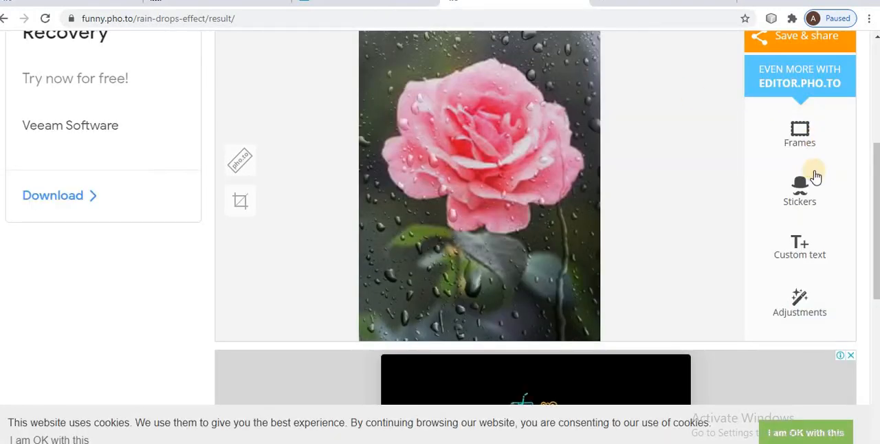
left_click(797, 193)
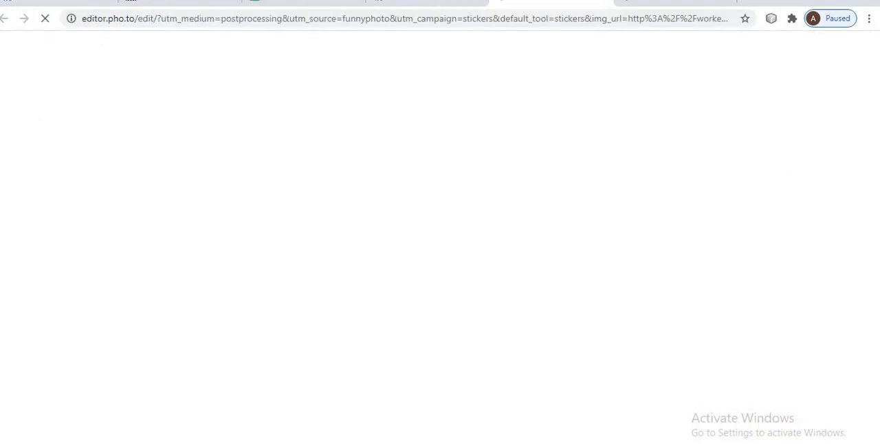
left_click(440, 2)
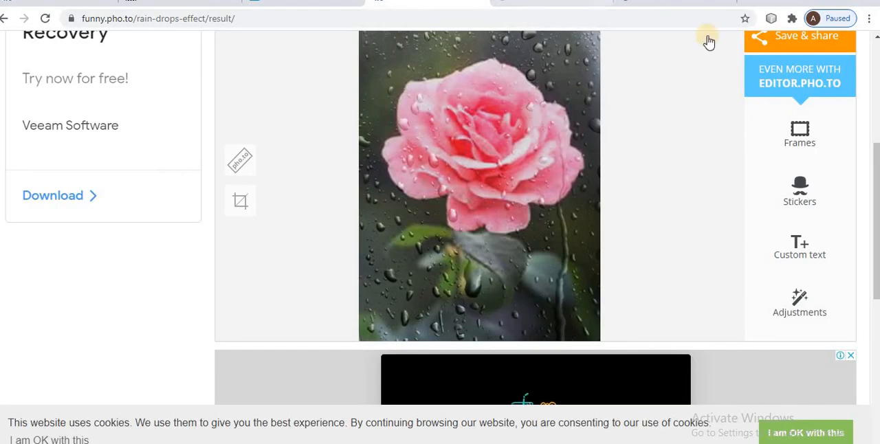
left_click(800, 246)
left_click(363, 2)
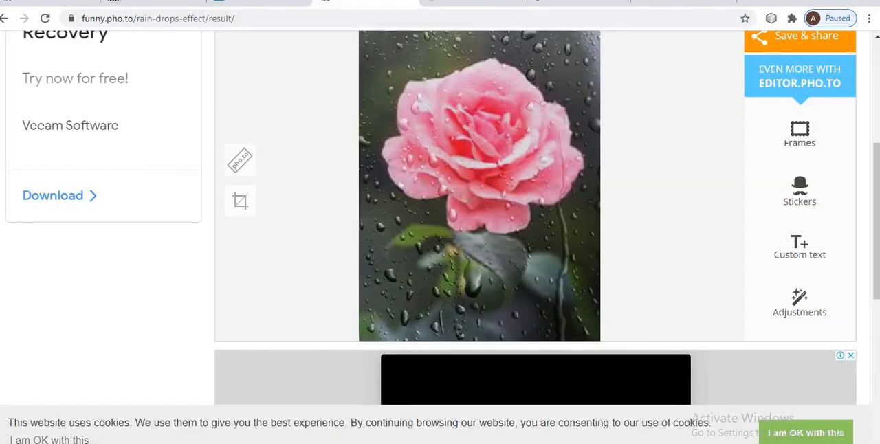
Open the rose result in the Adjustments editor on editor.pho.to.
left_click(799, 302)
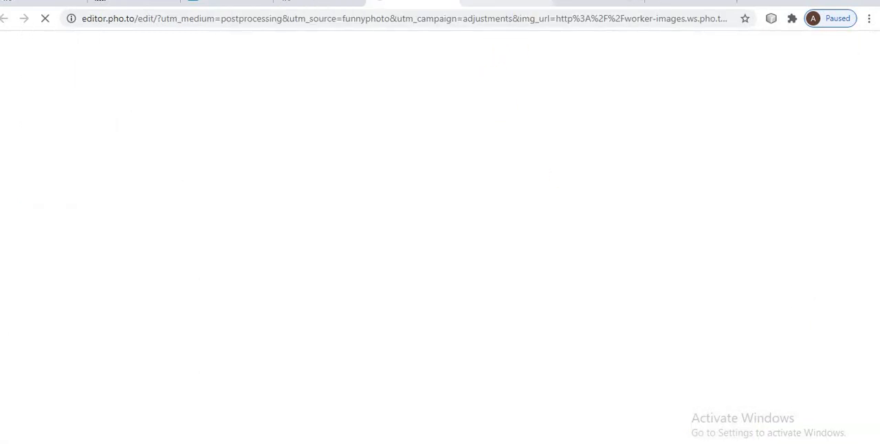
left_click(305, 3)
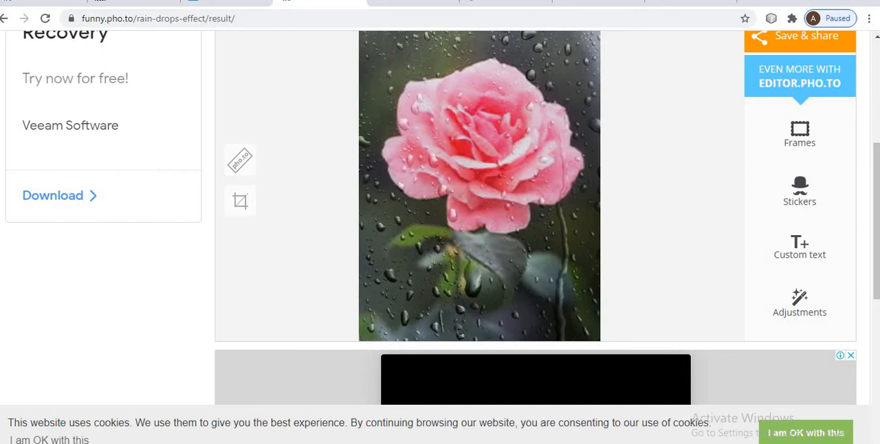
left_click(418, 3)
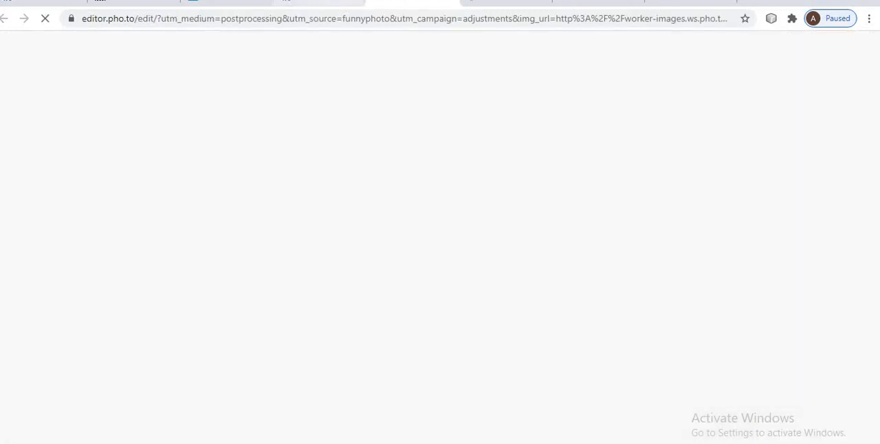
left_click(305, 3)
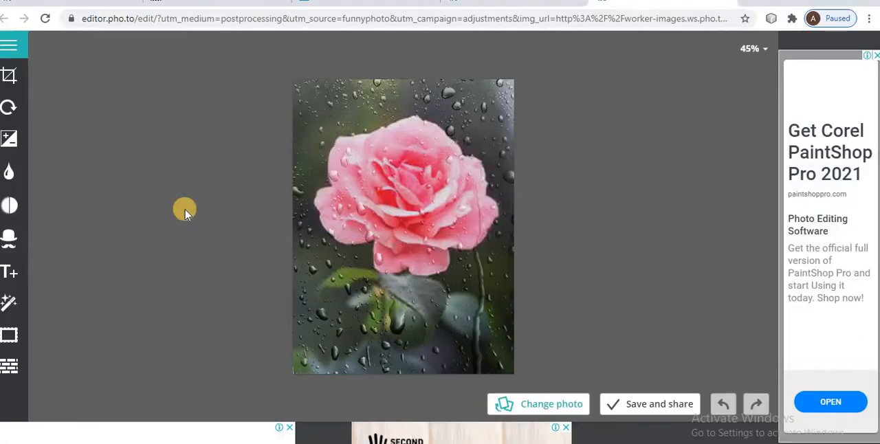
Rotate the rose photo by an angle of 12 and apply the rotation.
left_click(10, 110)
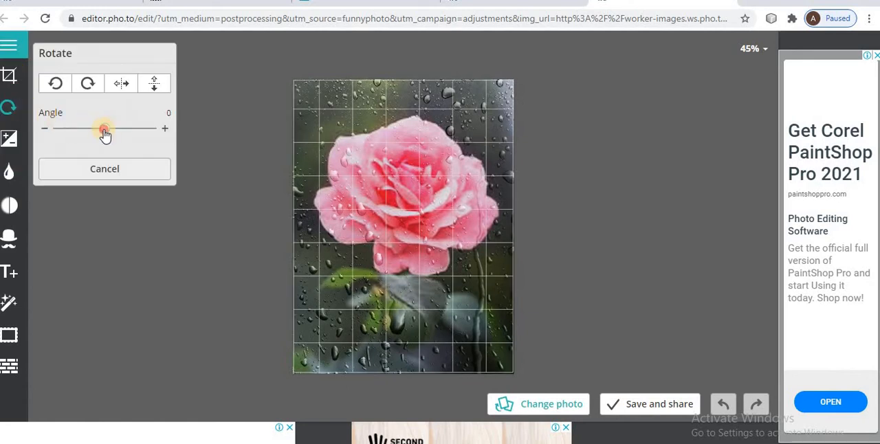
left_click_drag(105, 134, 116, 134)
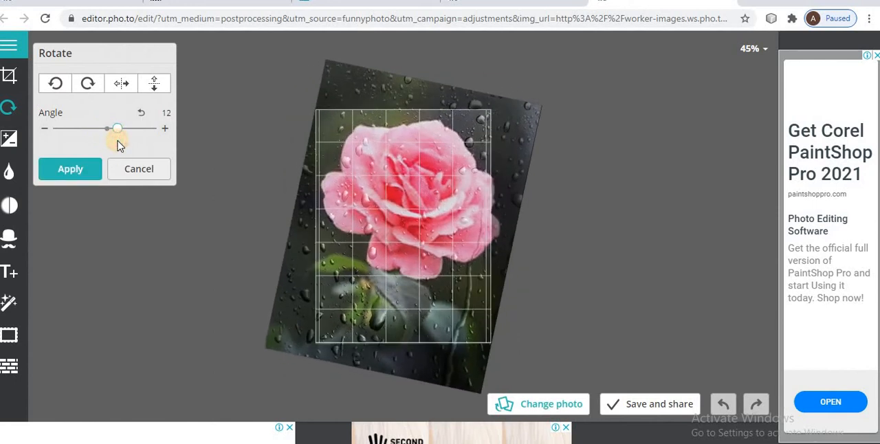
left_click(71, 171)
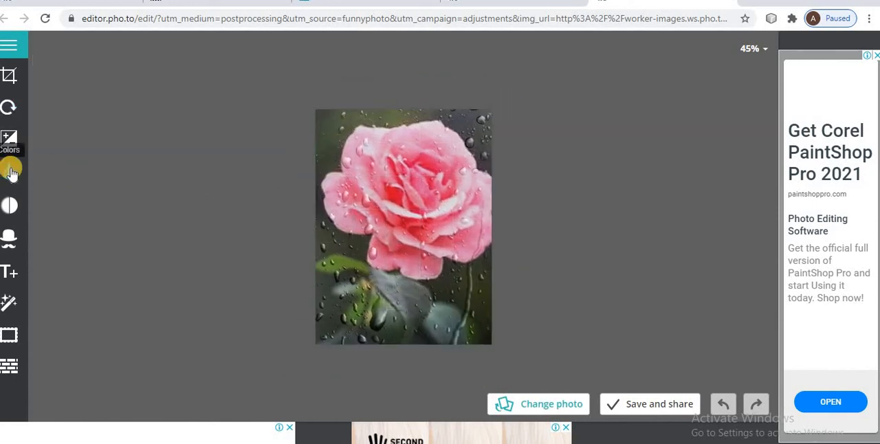
Try to recolor the photo with Hue -120.75, Green -200 and Blue -114, and leave the Colors tool.
left_click(10, 173)
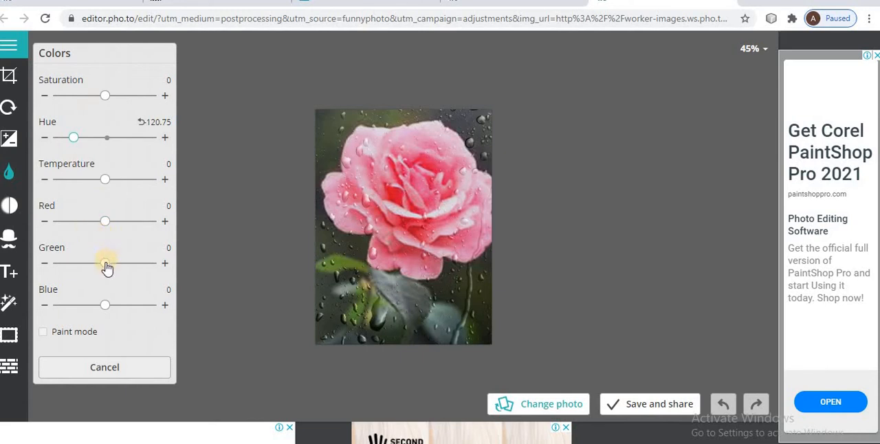
left_click_drag(106, 268, 69, 272)
left_click_drag(105, 306, 83, 307)
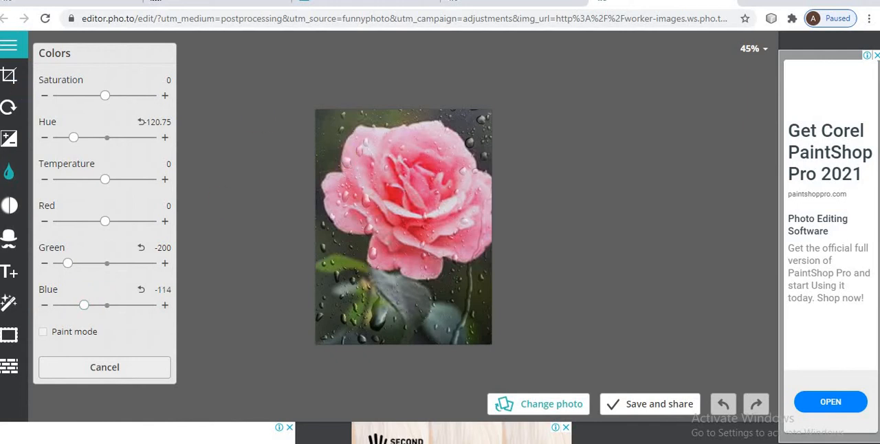
left_click(9, 170)
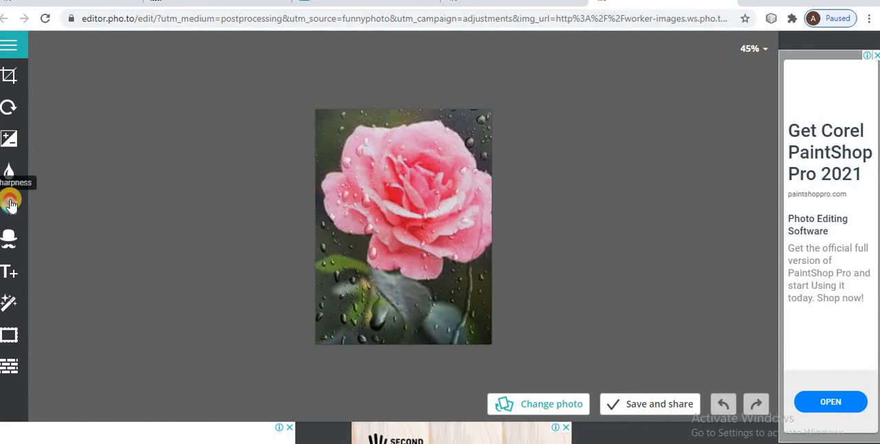
Add a text box over the rose photo and enter "Flower" as its text.
left_click(10, 205)
left_click(9, 271)
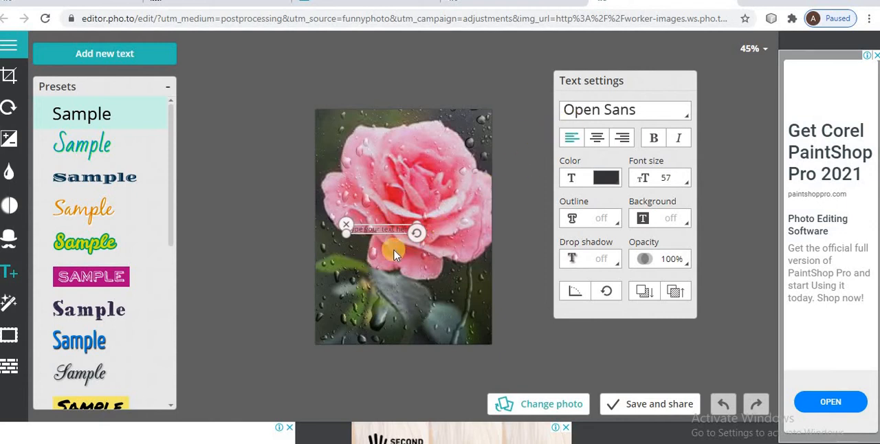
left_click(395, 231)
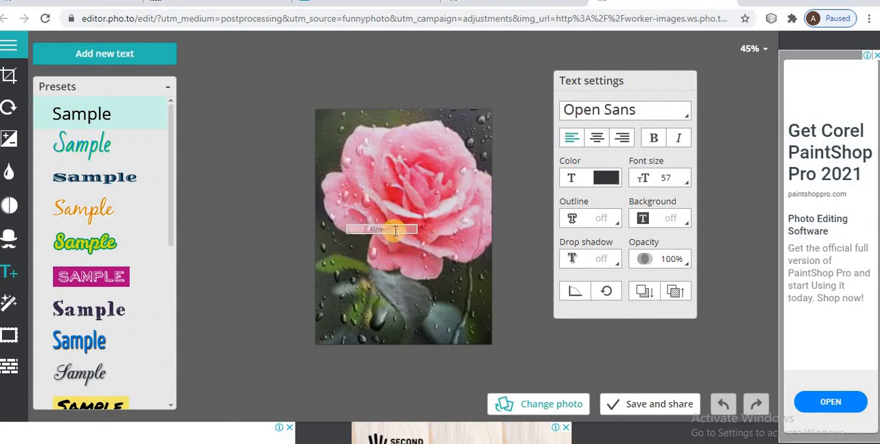
Set the colour of the "Flower" text to #333437, apply it and deselect the text.
left_click(608, 179)
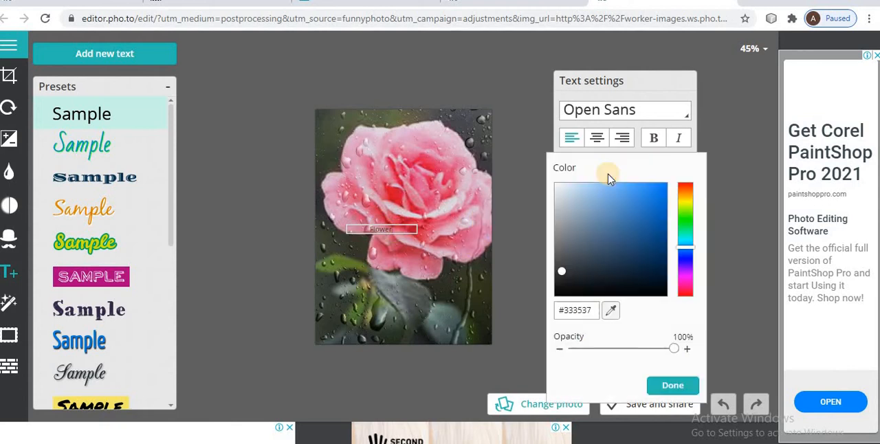
left_click(686, 259)
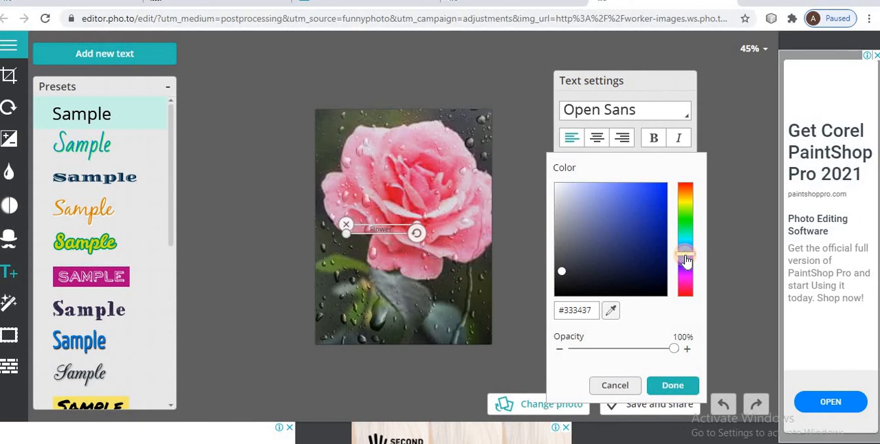
left_click(663, 390)
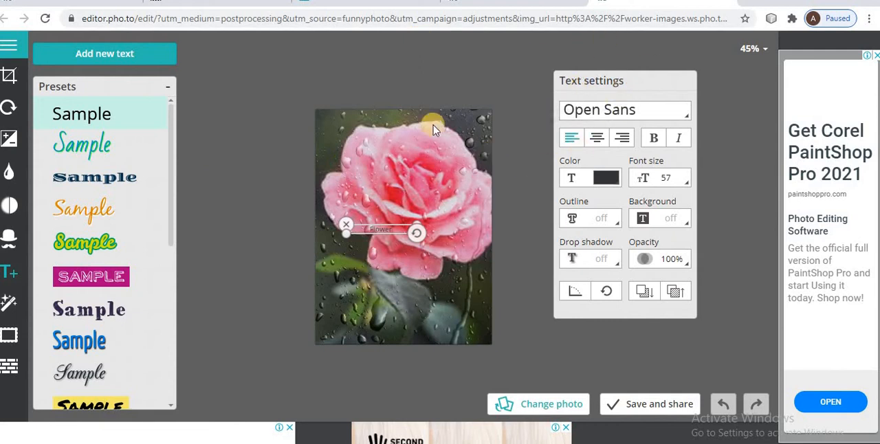
left_click(521, 81)
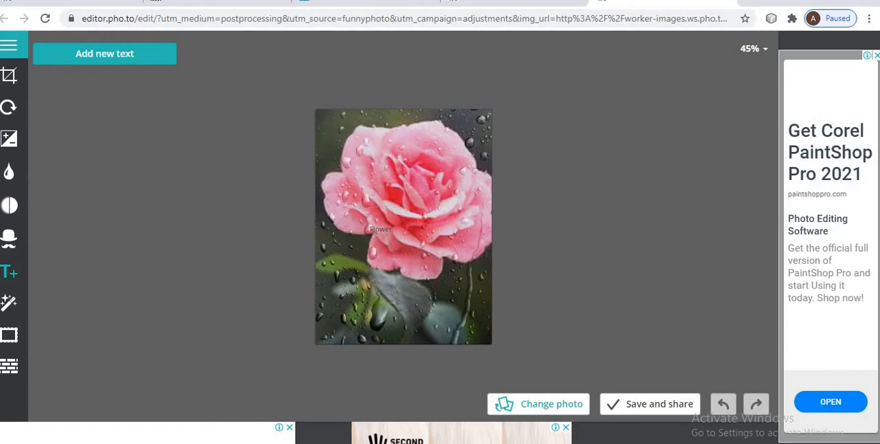
key("alt+Tab")
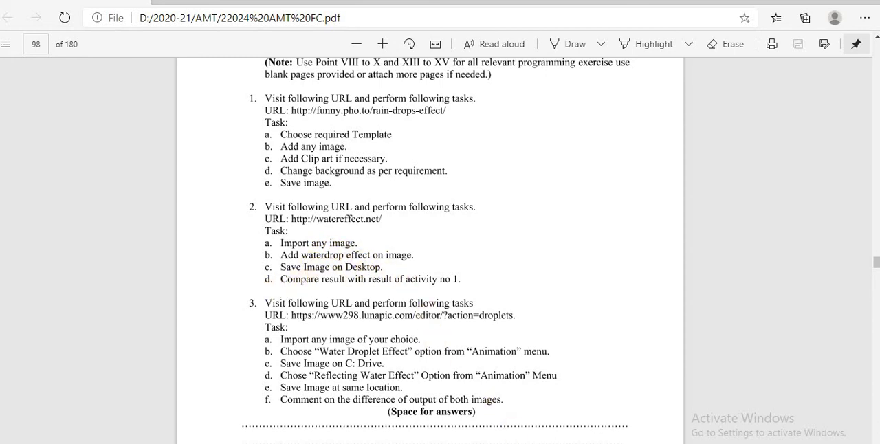
key("alt+Tab")
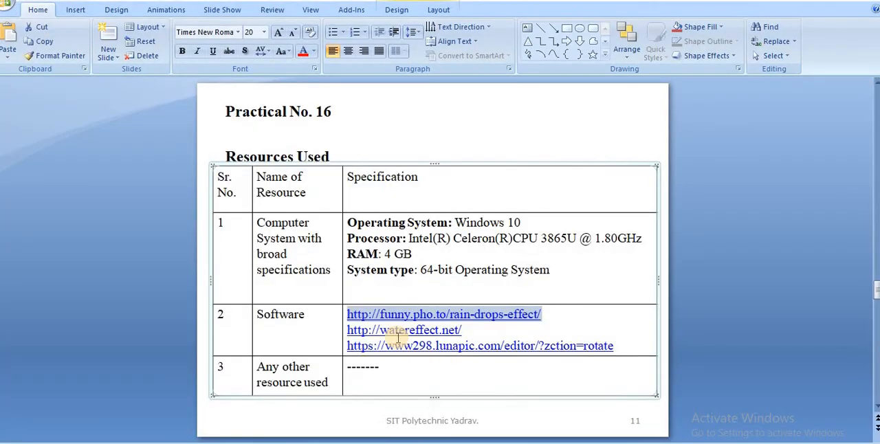
triple_click(398, 332)
key("ctrl+c")
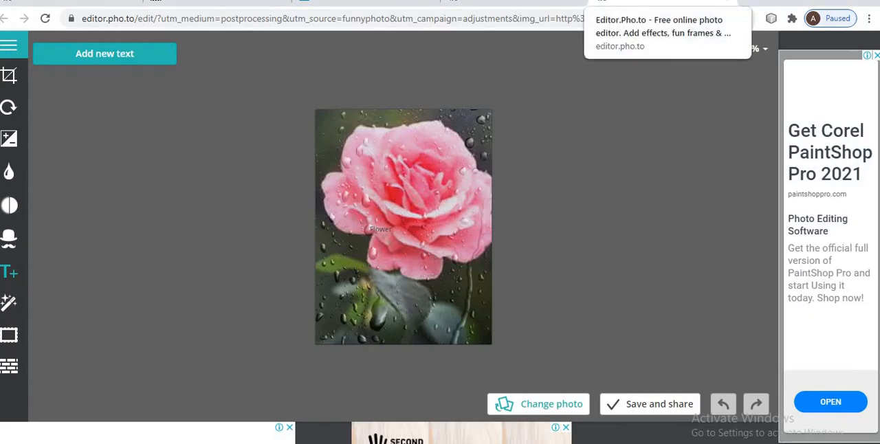
left_click(498, 91)
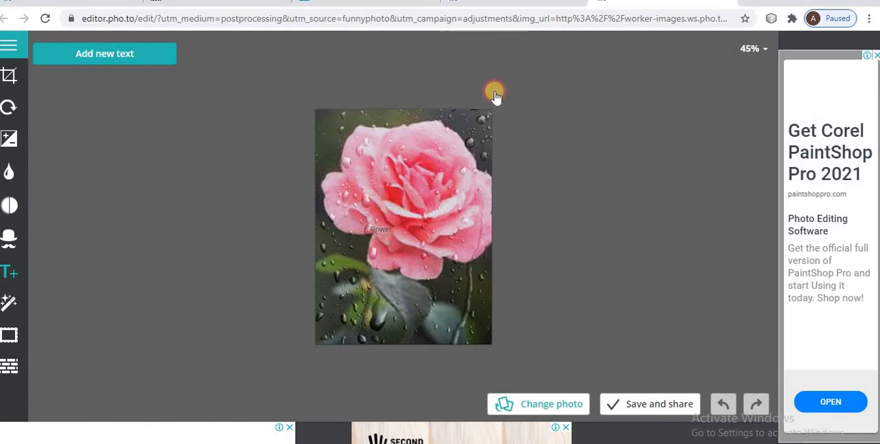
left_click(607, 1)
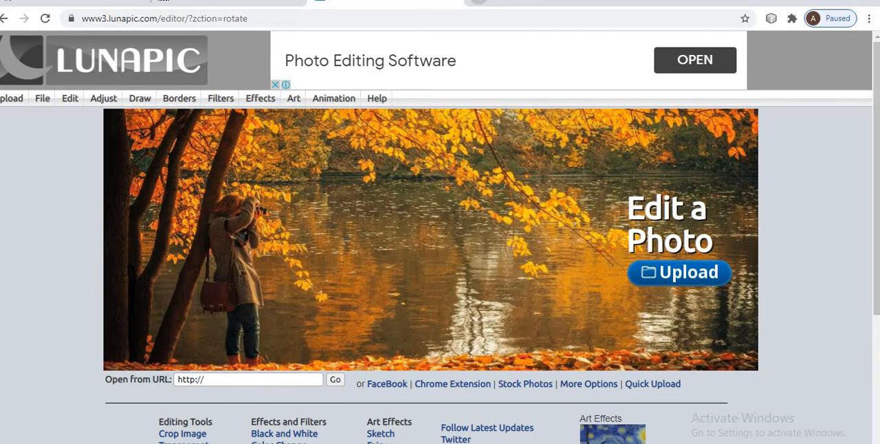
left_click(479, 1)
left_click(222, 12)
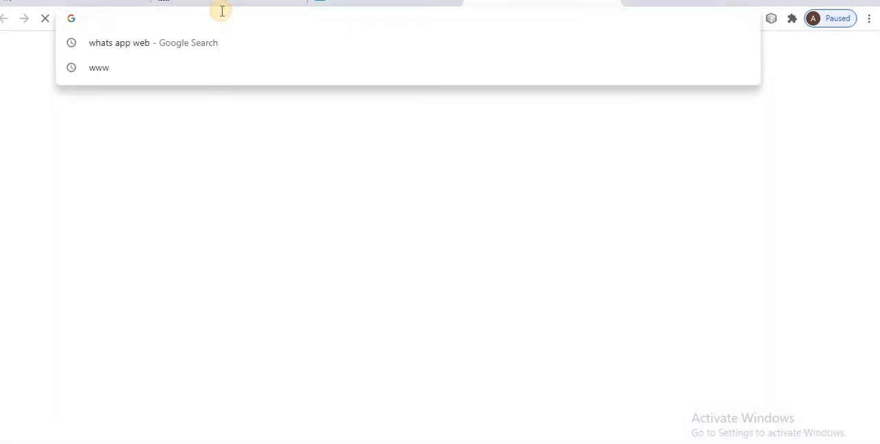
key("ctrl+v")
key("Return")
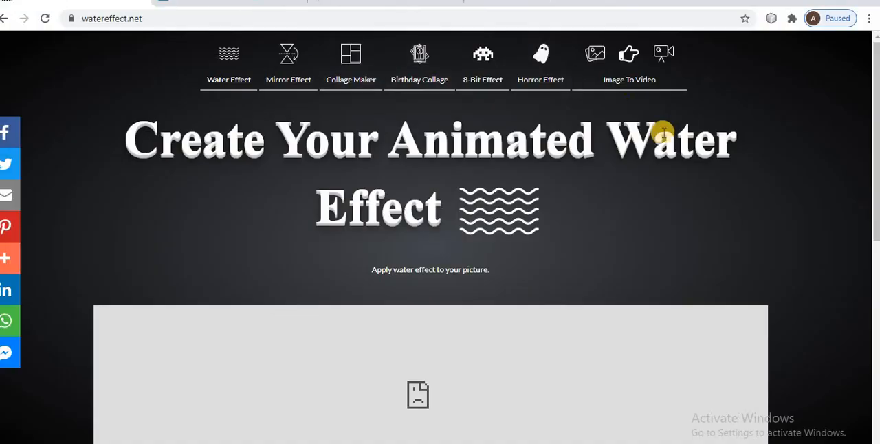
Upload the book image download (4) from the Images folder to the water effect page.
scroll(877, 232, "down", 3)
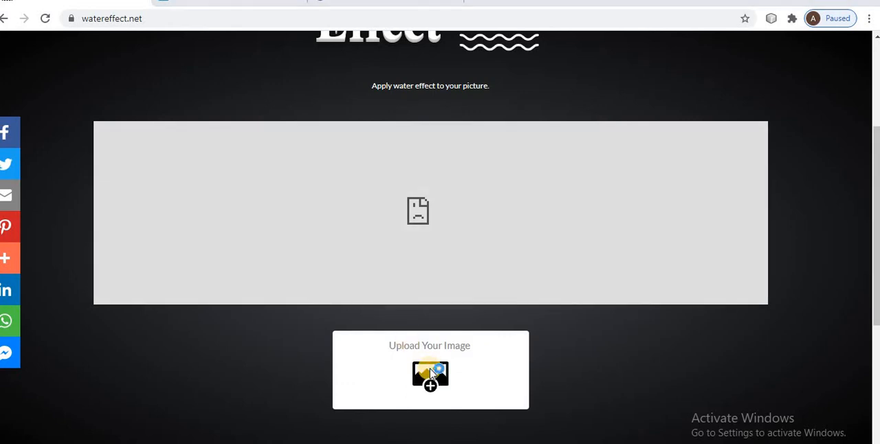
left_click(430, 374)
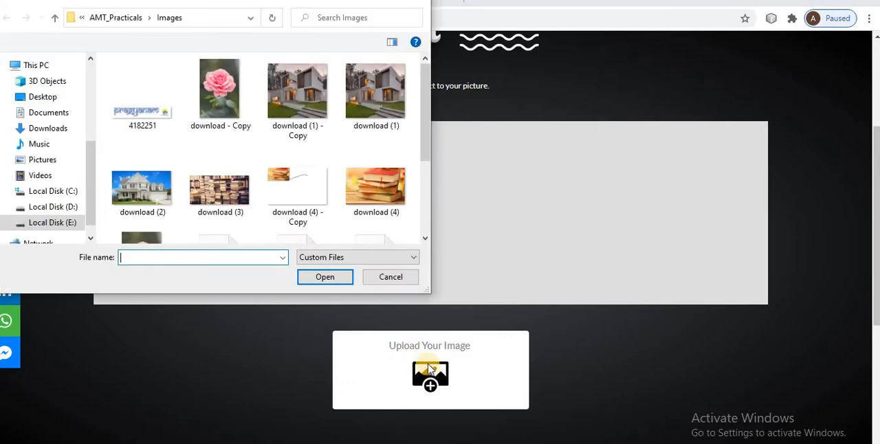
left_click(371, 198)
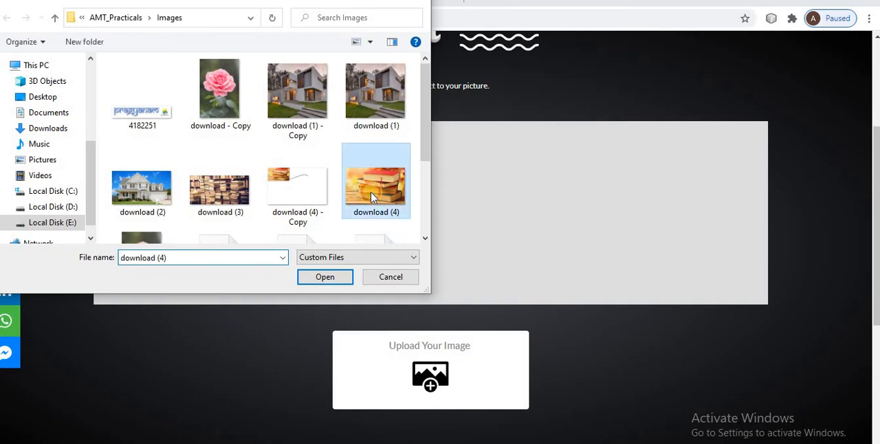
left_click(326, 276)
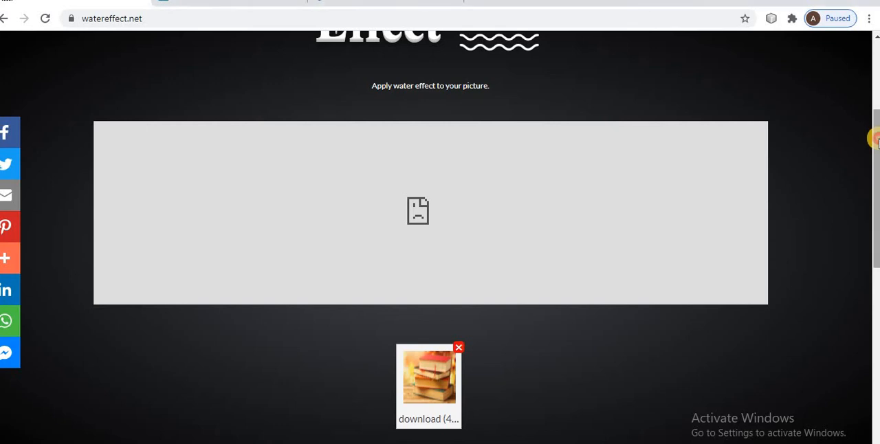
Restart the Water Effect tool and look over its page for the image upload area.
left_click_drag(876, 134, 850, 67)
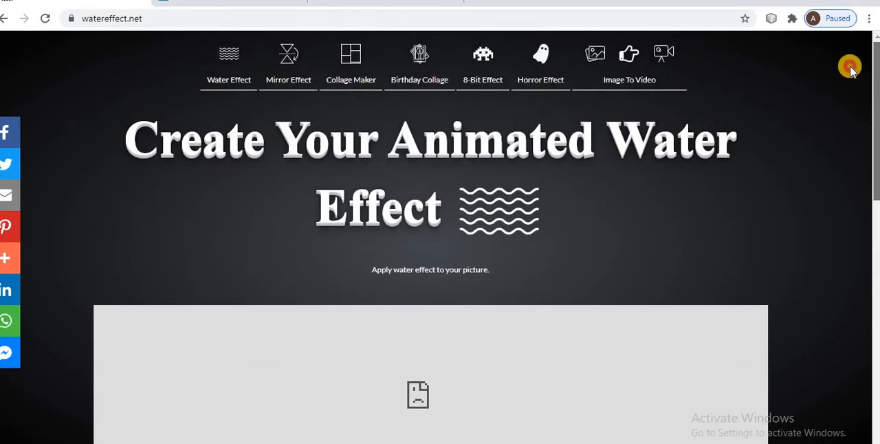
left_click(235, 61)
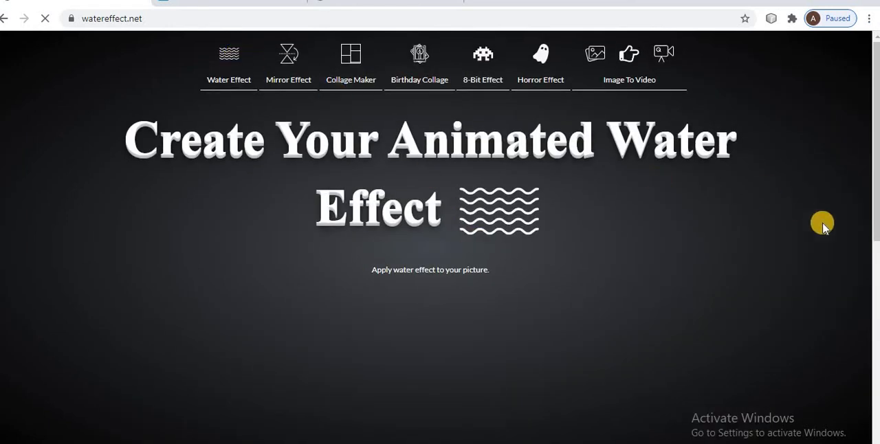
scroll(872, 202, "down", 4)
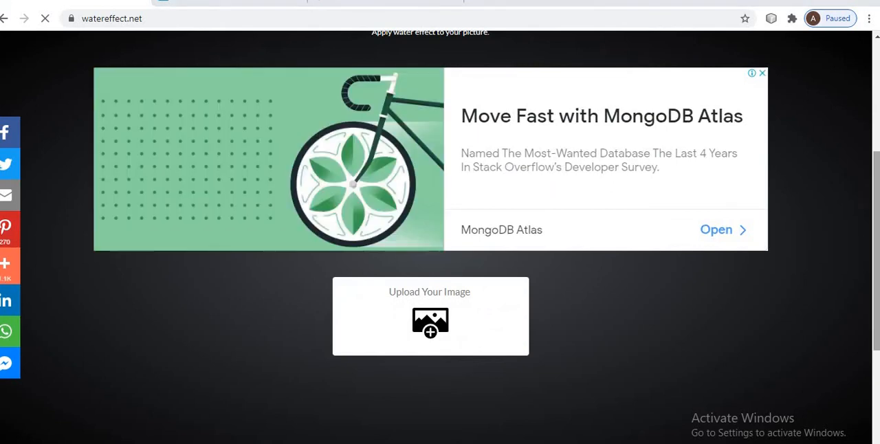
scroll(872, 340, "down", 1)
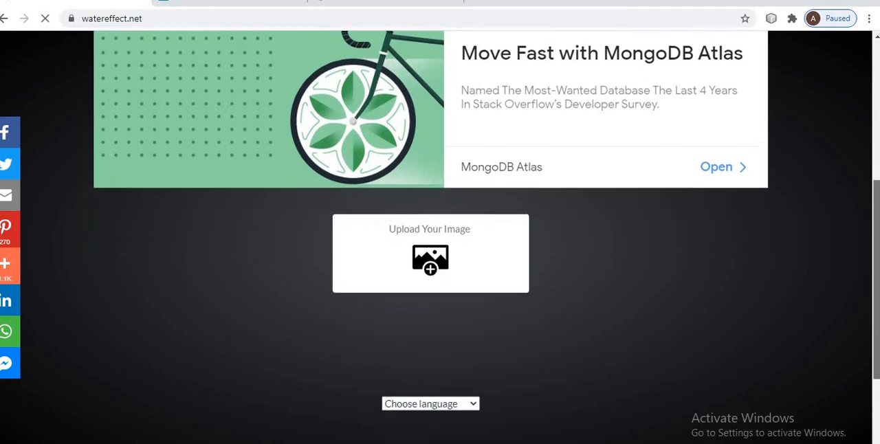
scroll(440, 237, "down", 2)
scroll(870, 407, "up", 5)
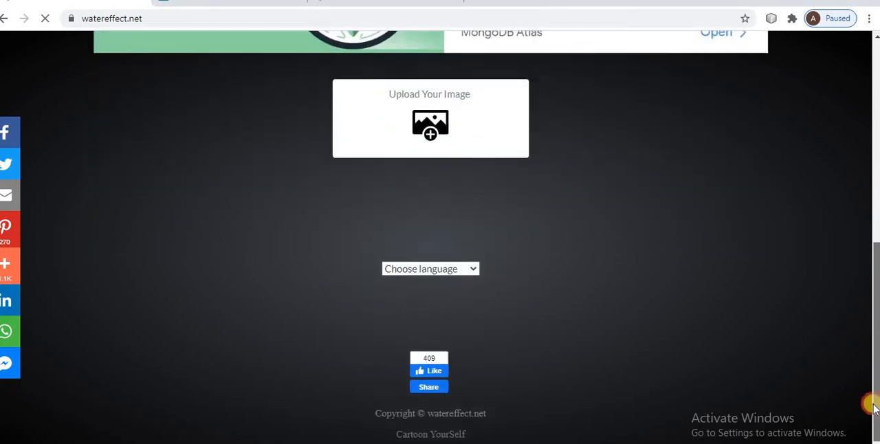
scroll(834, 377, "down", 3)
scroll(793, 353, "down", 2)
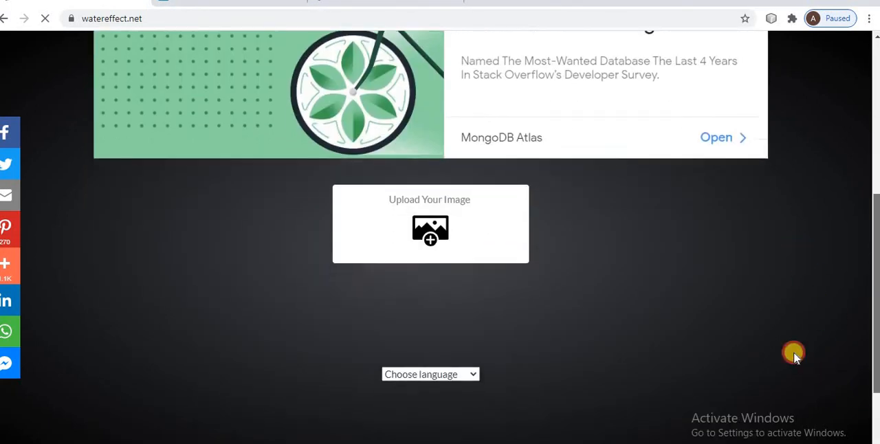
scroll(747, 309, "up", 2)
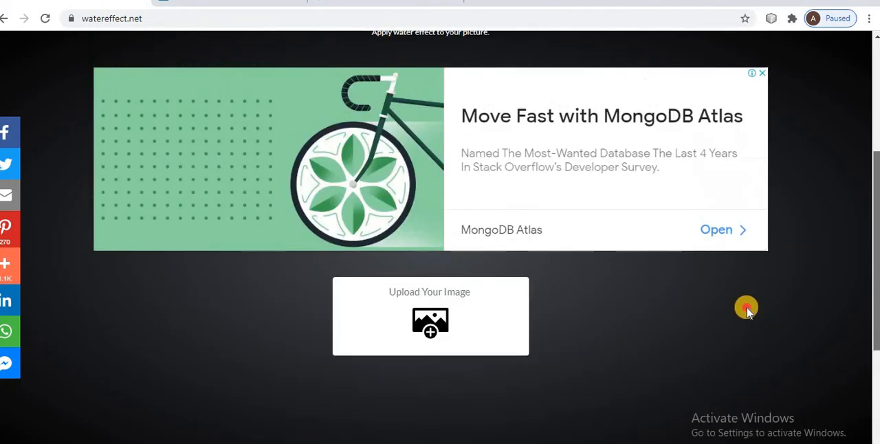
Upload the house image download (2) from the Images folder to the restarted Water Effect page.
left_click(422, 337)
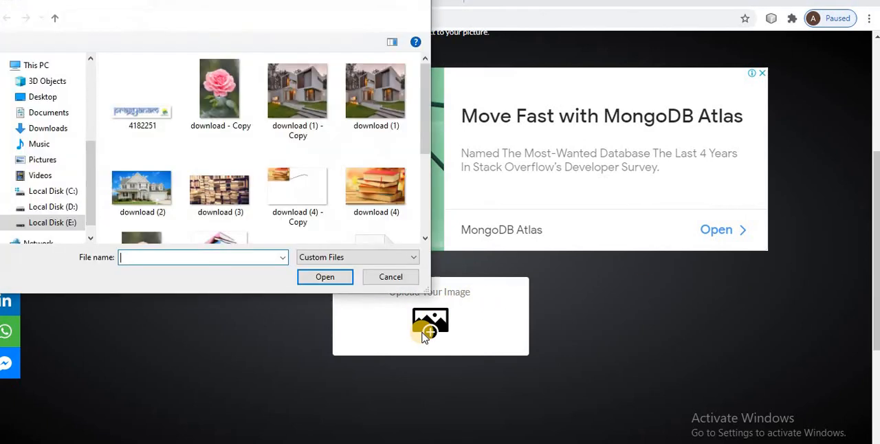
left_click(372, 187)
left_click(141, 184)
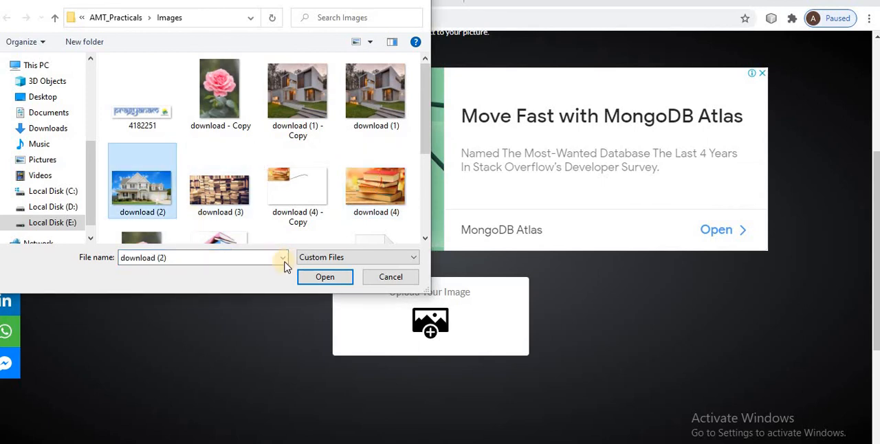
left_click(326, 278)
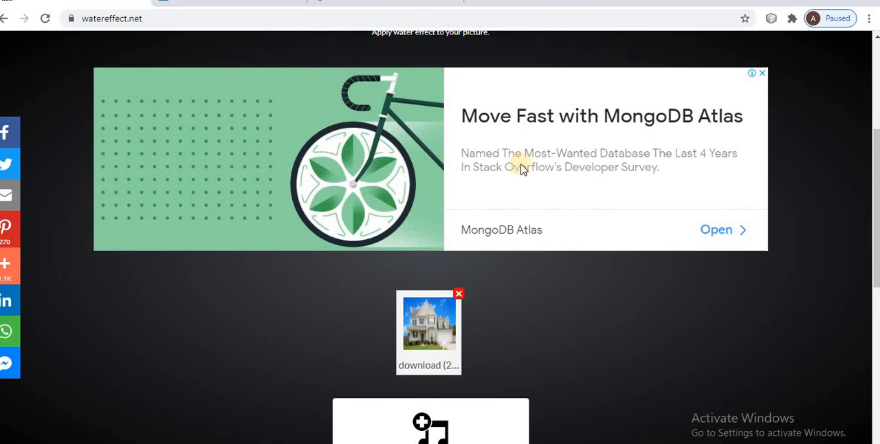
Upload the image Sunflower-field-Fargo-North-Dakota - Copy to the Water Effect page in the other tab.
scroll(516, 166, "down", 4)
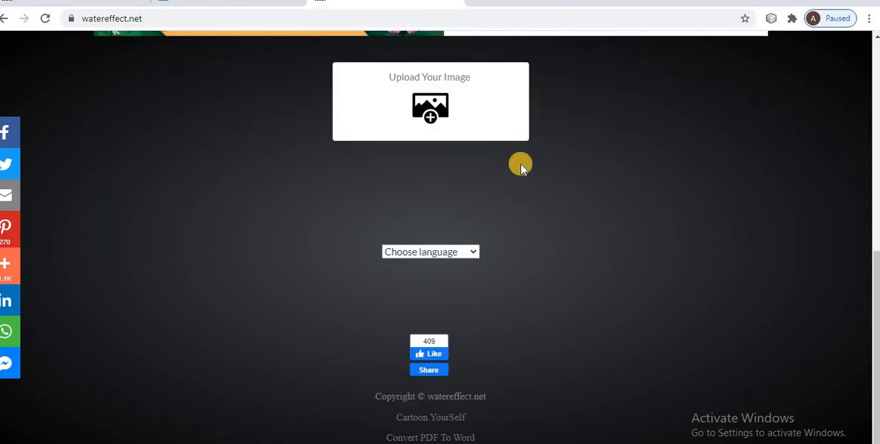
left_click(447, 101)
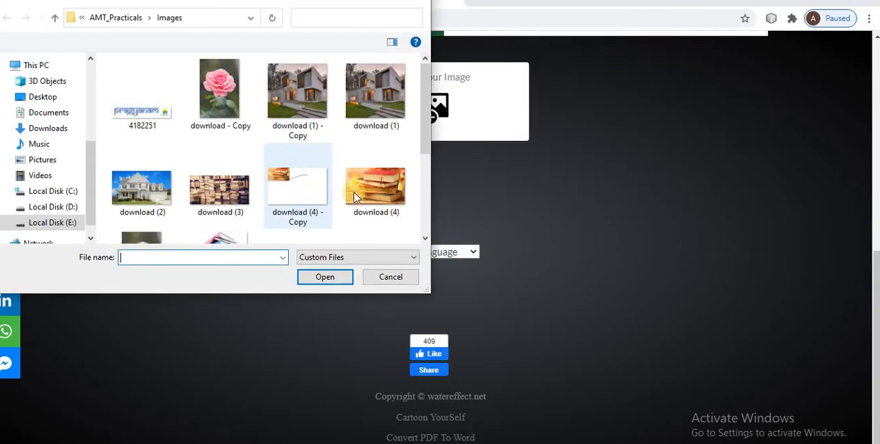
left_click(375, 234)
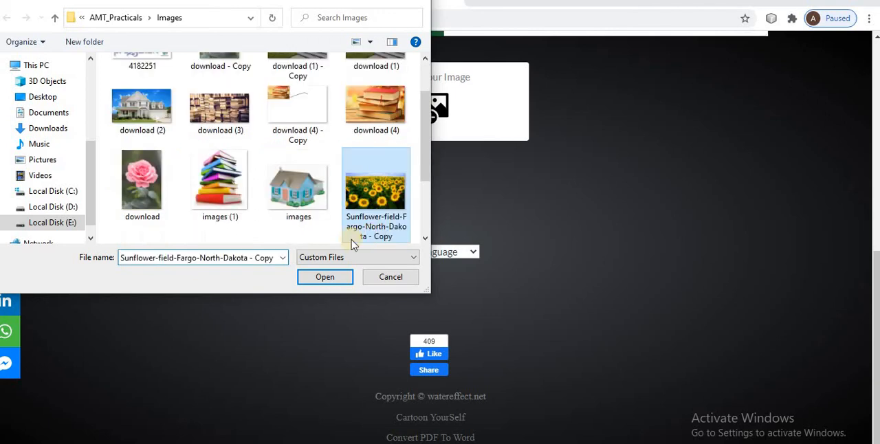
left_click(325, 276)
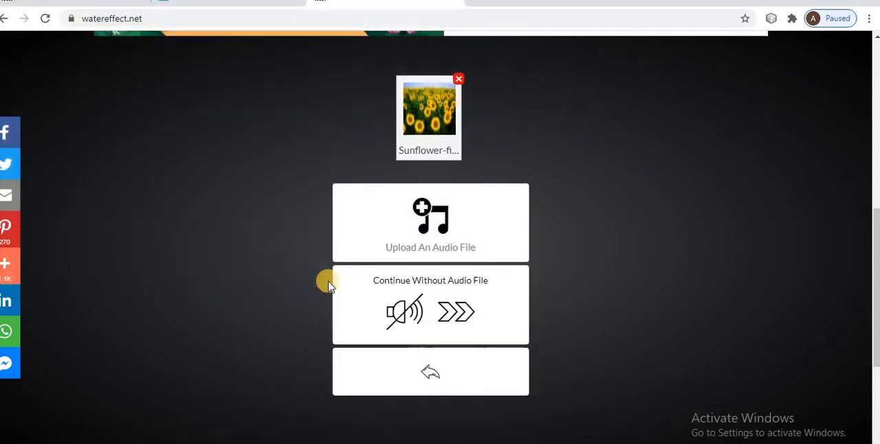
Upload the audio file Faded from the Music folder for the sunflower image's water effect.
left_click(432, 217)
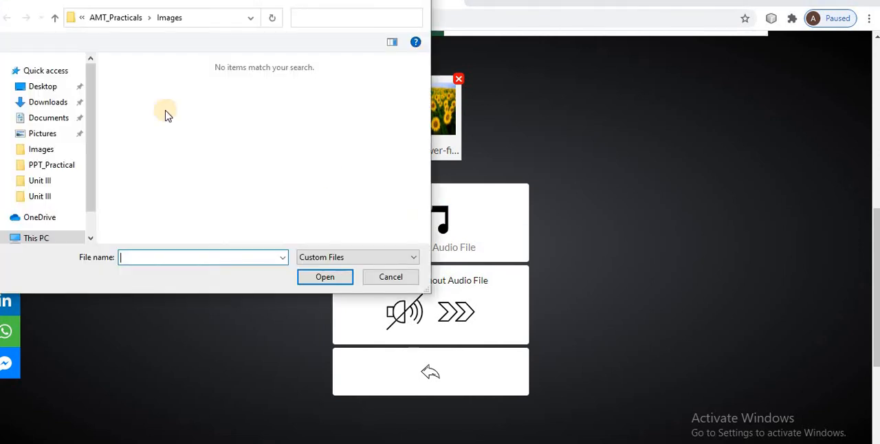
scroll(82, 172, "down", 3)
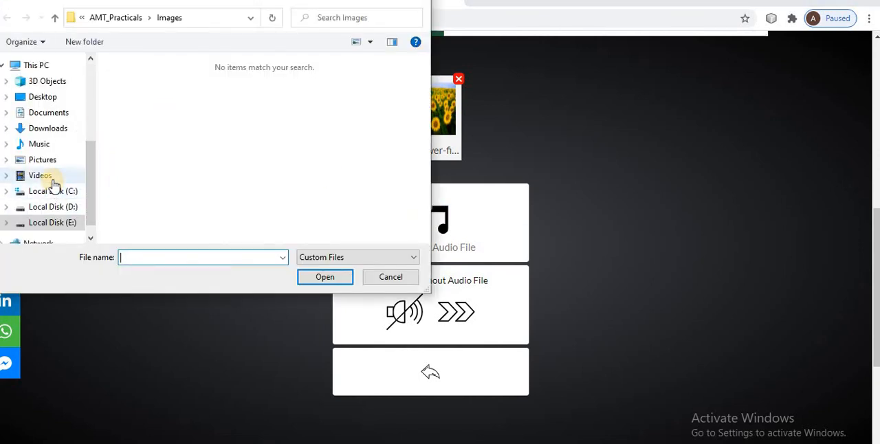
left_click(56, 145)
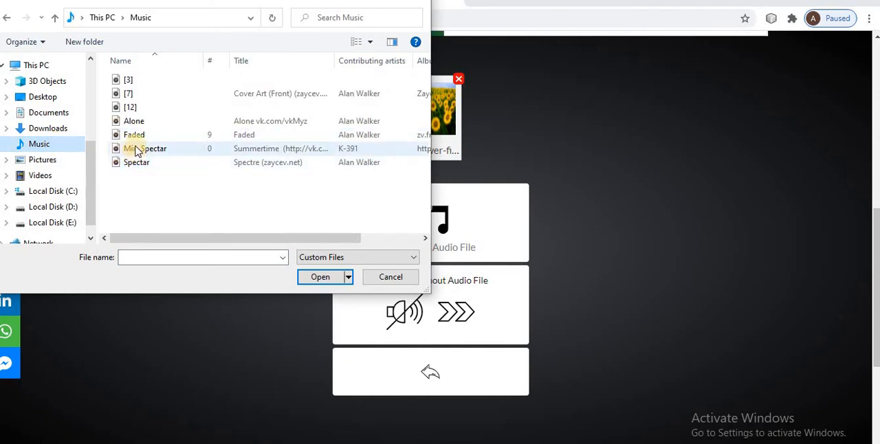
left_click(133, 137)
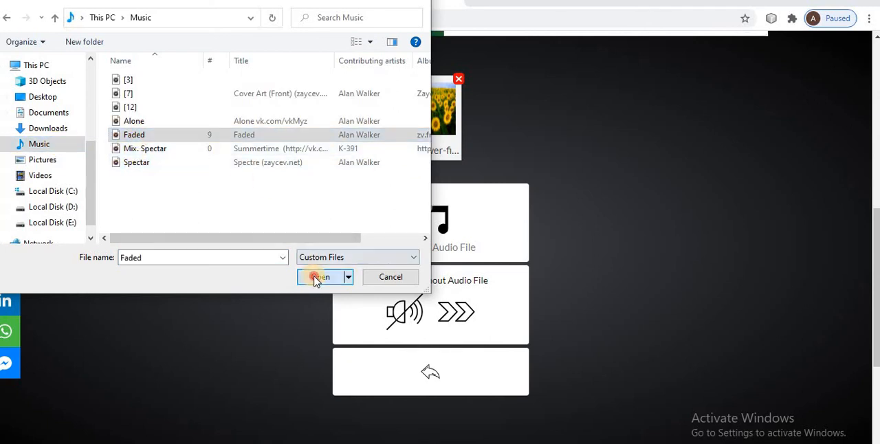
left_click(315, 277)
Upload the image 4182251 from the AMT_Practicals Images folder on Local Disk (E:) as the logo.
left_click(437, 126)
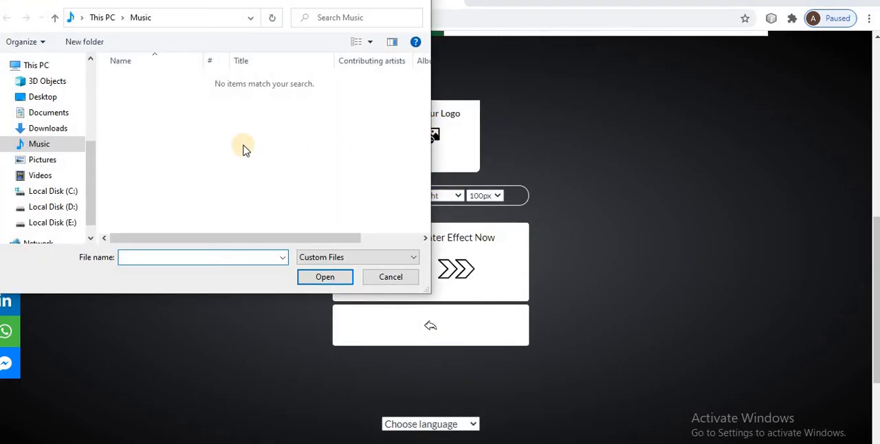
left_click(69, 222)
double_click(148, 81)
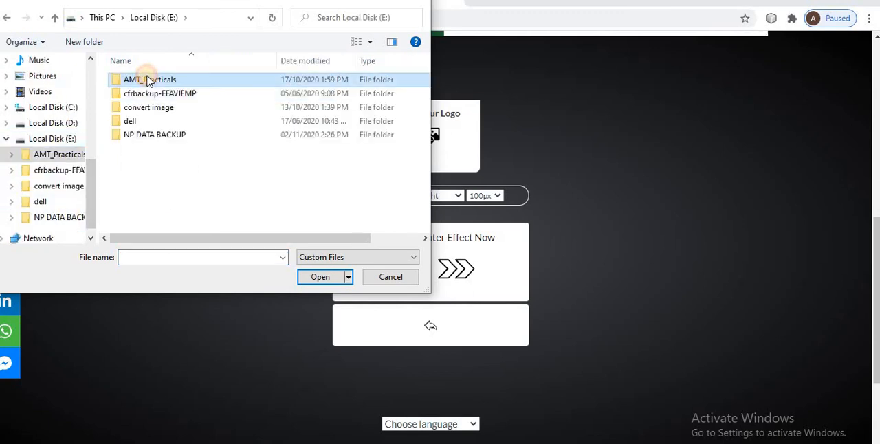
double_click(143, 82)
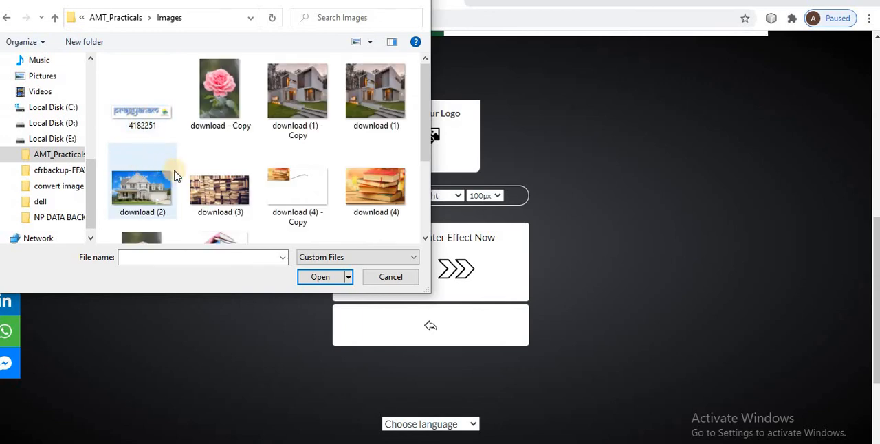
left_click(138, 110)
left_click(320, 277)
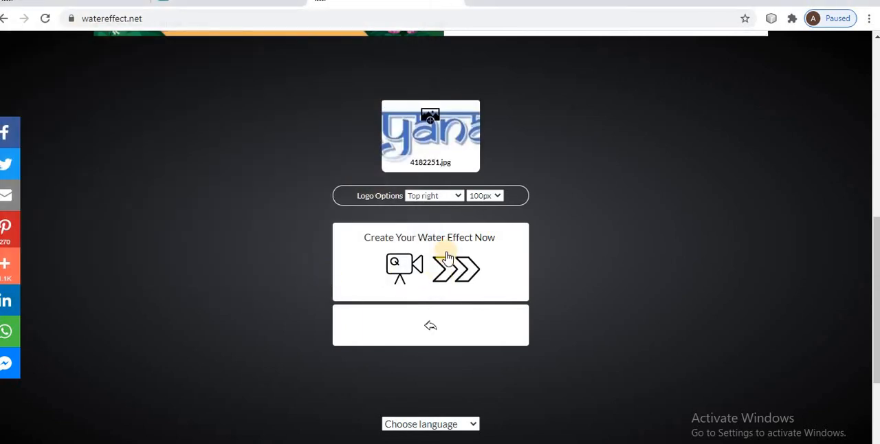
Set the logo size to 200px and start creating the water effect.
left_click(482, 195)
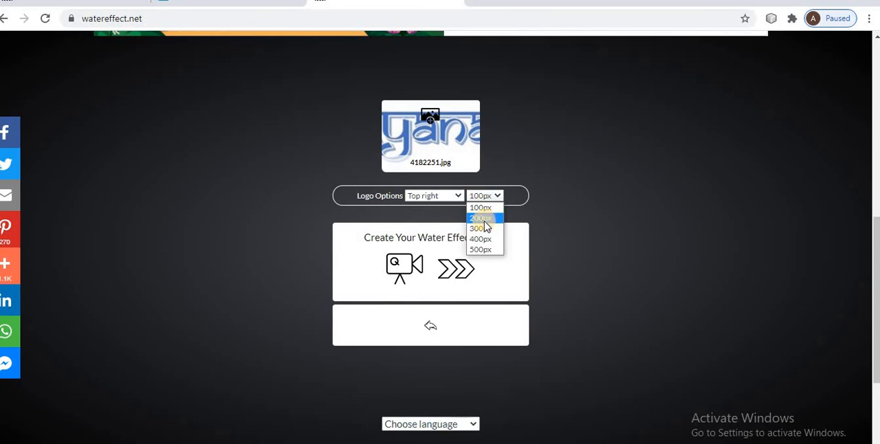
left_click(485, 218)
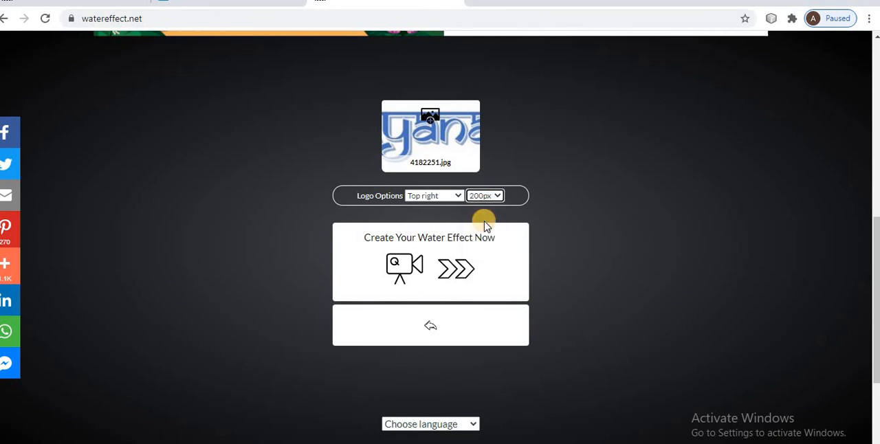
left_click(385, 283)
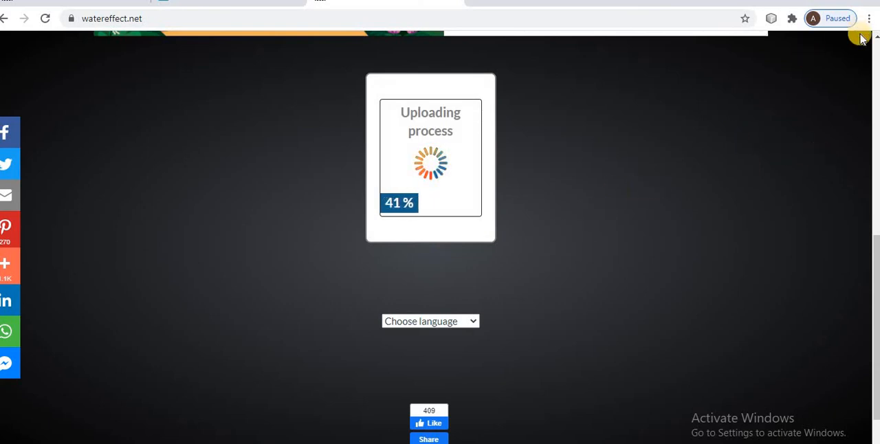
scroll(875, 40, "up", 7)
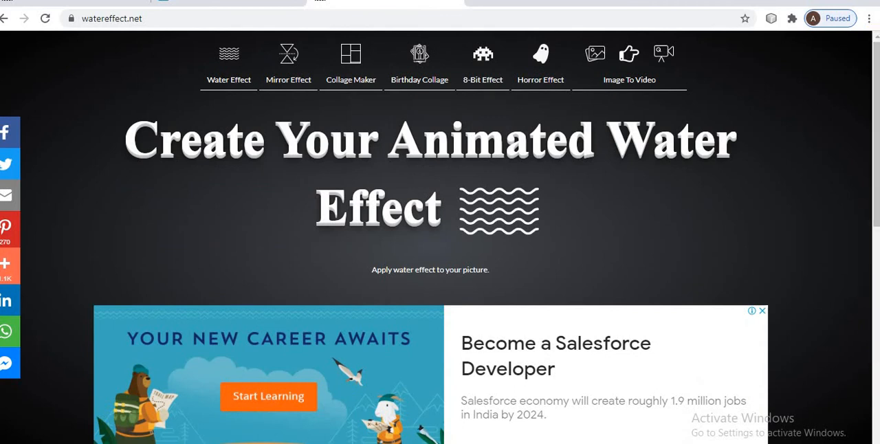
scroll(487, 238, "down", 5)
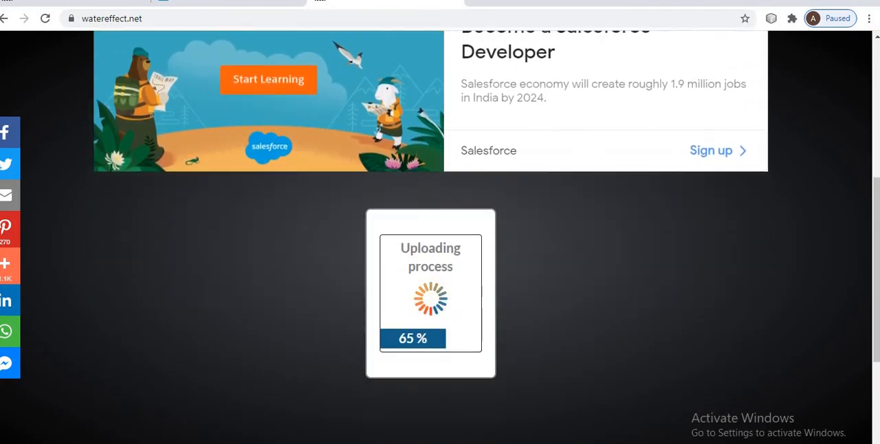
scroll(733, 39, "down", 2)
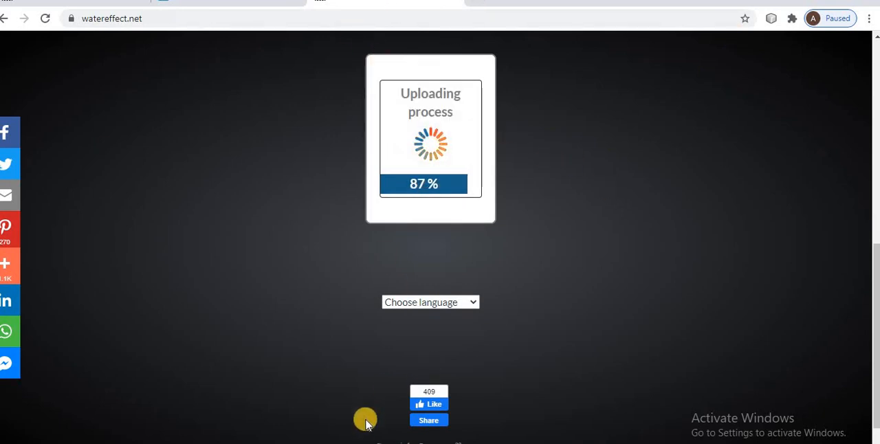
Switch to the LunaPic editor and upload the image flowers-mothers-day from the Images folder.
key("alt+Tab")
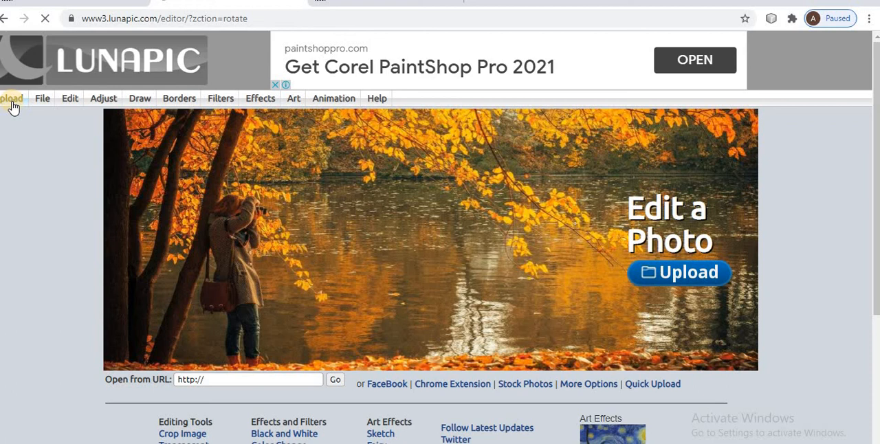
left_click(12, 103)
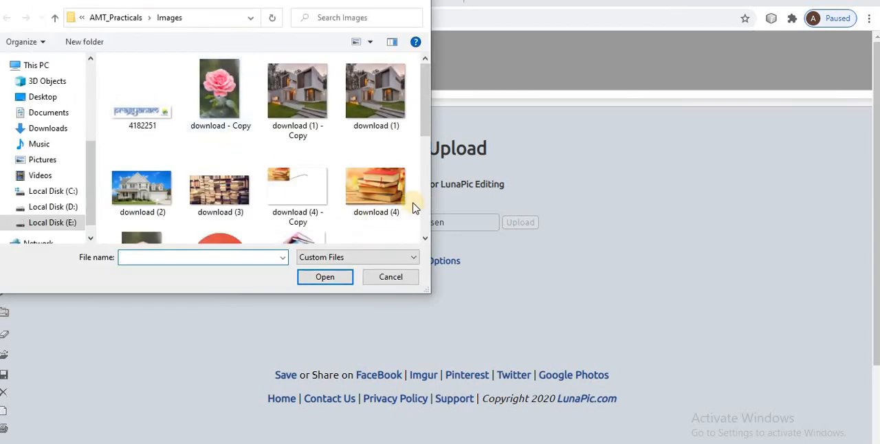
left_click(425, 240)
scroll(425, 247, "down", 2)
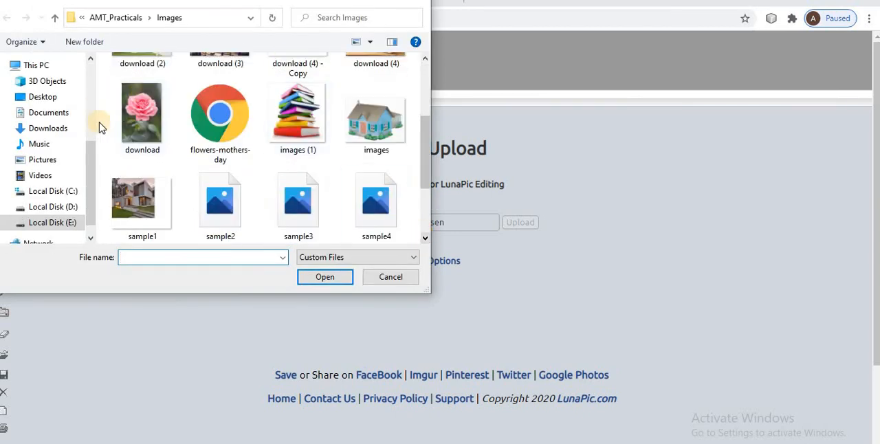
left_click(233, 108)
left_click(329, 277)
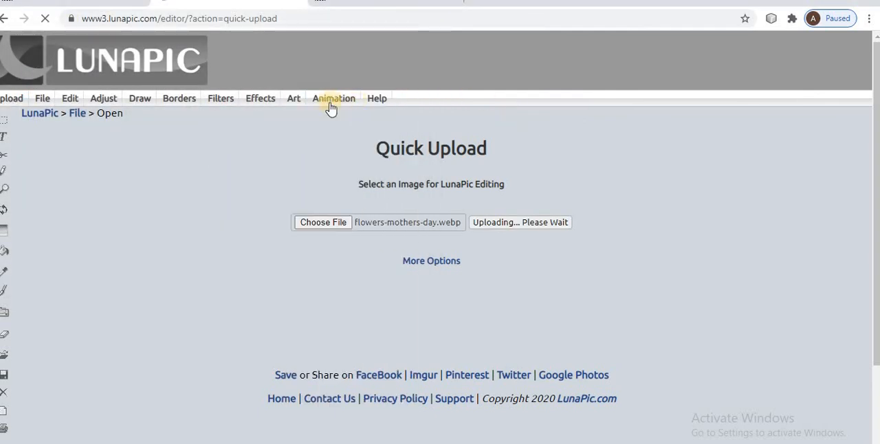
Apply the Water Droplets animation to the tulip image and check the remaining activity 3 tasks in the practical PDF.
mouse_move(320, 101)
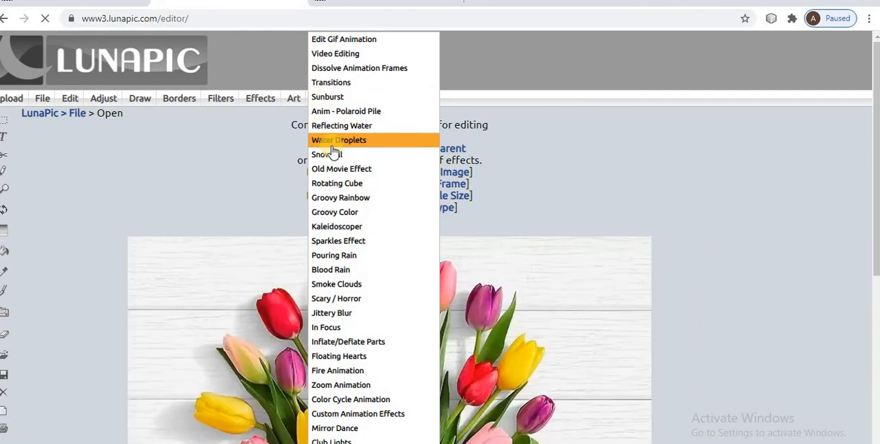
left_click(335, 141)
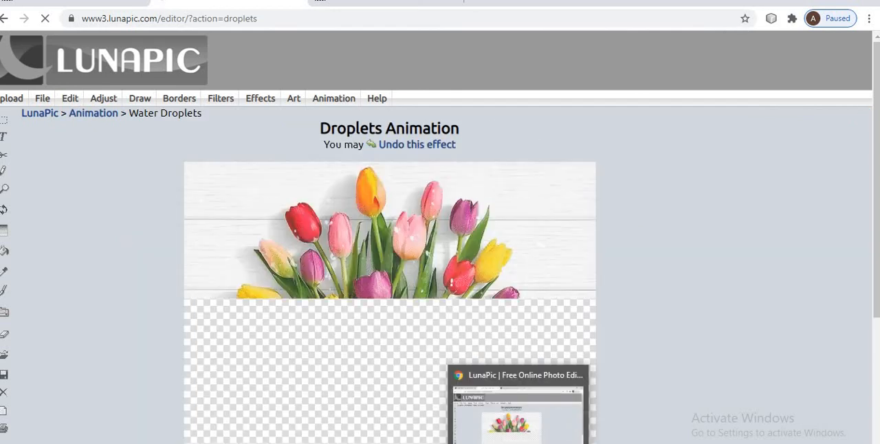
left_click(454, 411)
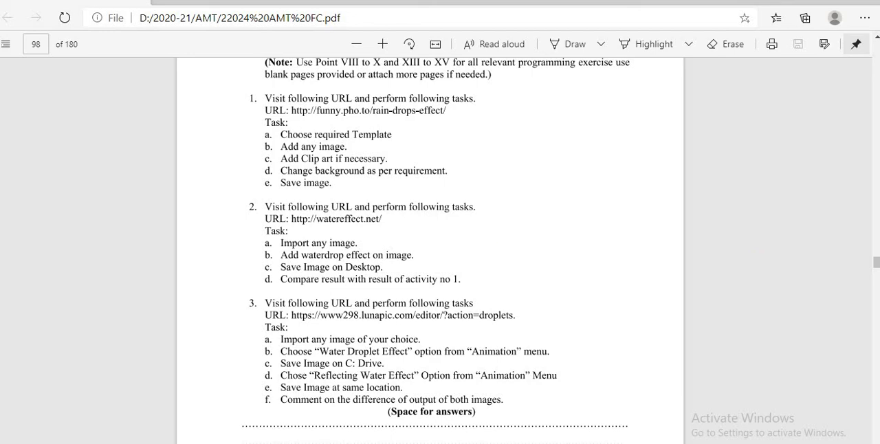
key("alt+Tab")
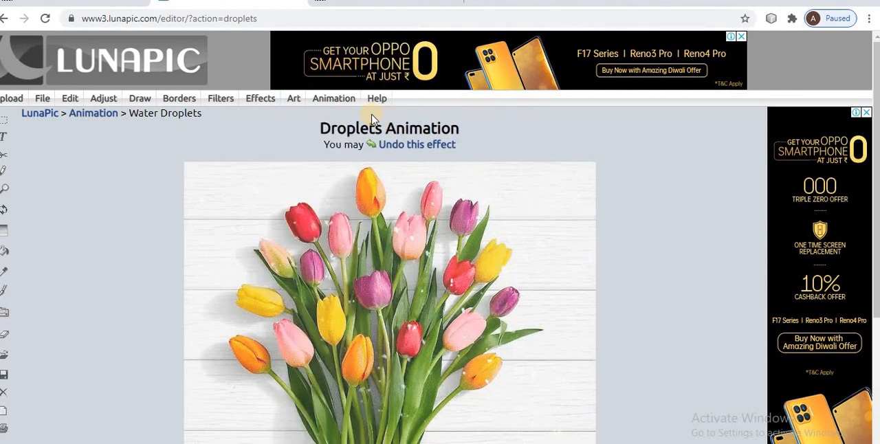
Apply the Reflecting Water animation to the tulip image and look over the whole result.
mouse_move(333, 99)
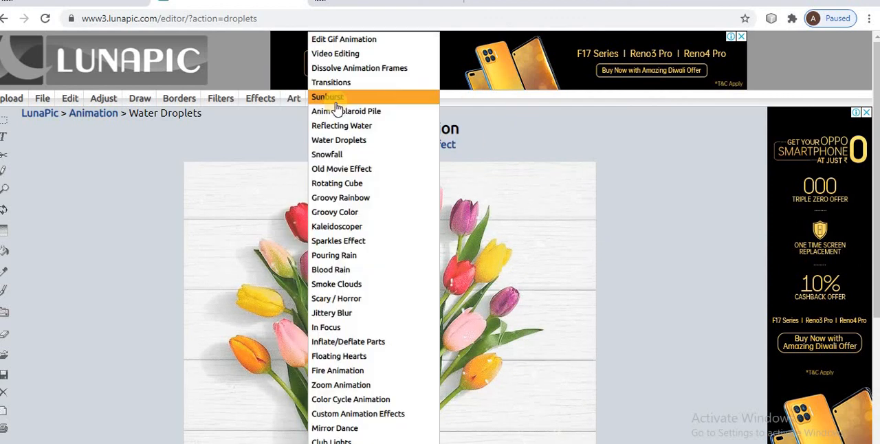
left_click(350, 126)
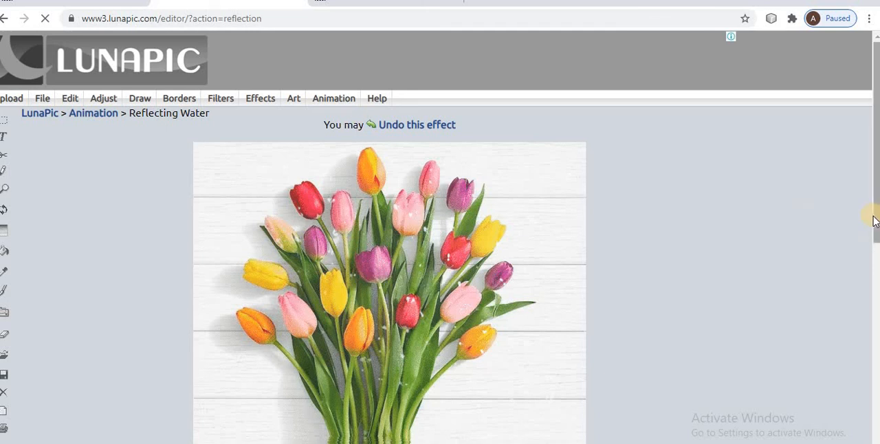
left_click_drag(875, 197, 876, 330)
scroll(867, 226, "up", 4)
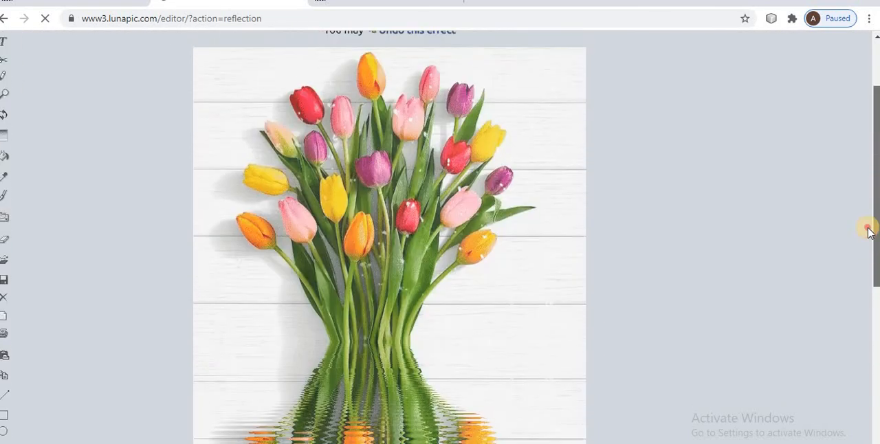
left_click(851, 224)
scroll(850, 302, "down", 5)
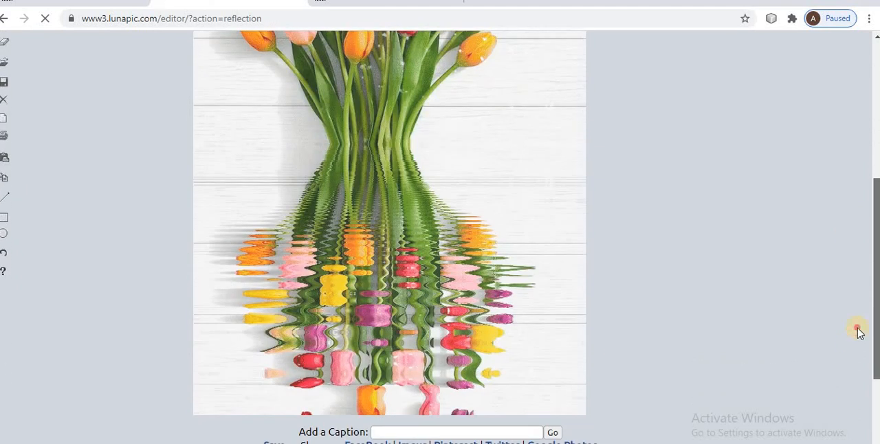
scroll(853, 323, "up", 4)
scroll(846, 330, "down", 6)
scroll(839, 314, "up", 4)
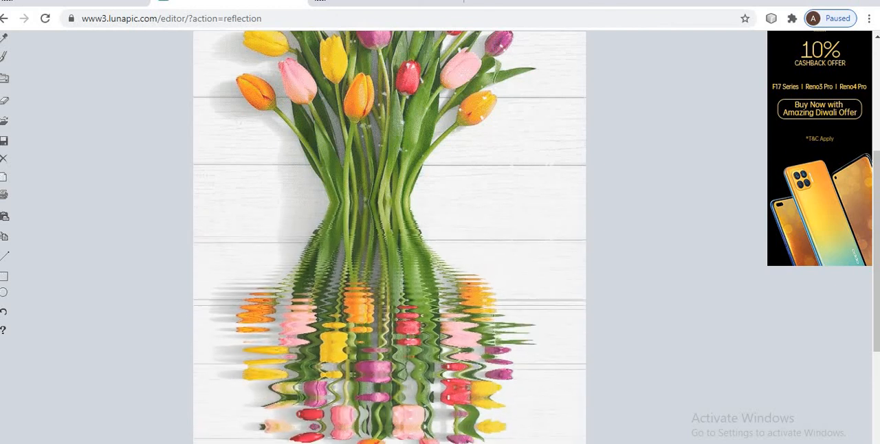
Switch to the PowerPoint presentation and delete the word "image" after "nature" in question 4 on the Practical Related Questions slide.
mouse_move(550, 443)
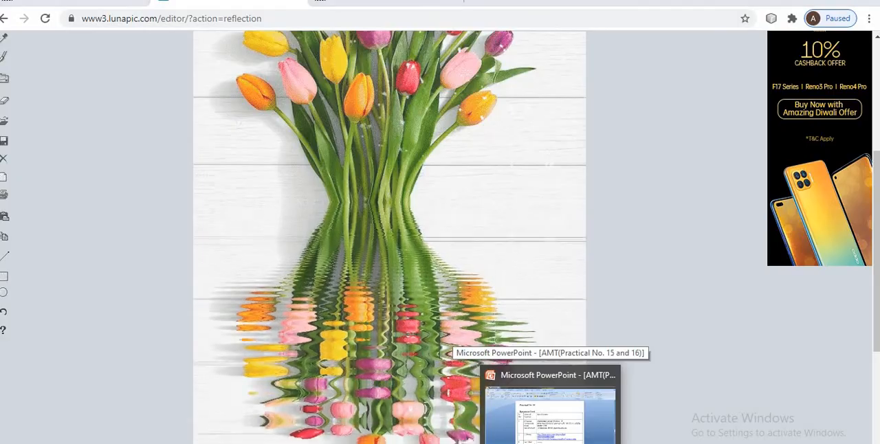
left_click(550, 410)
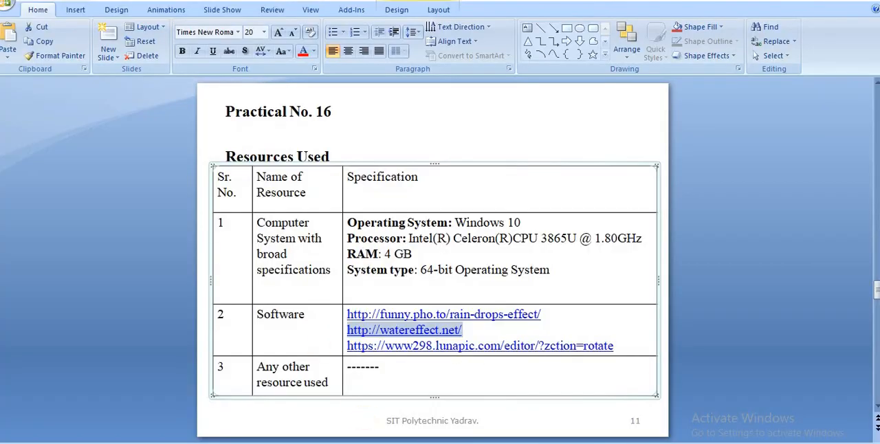
key("alt+Tab")
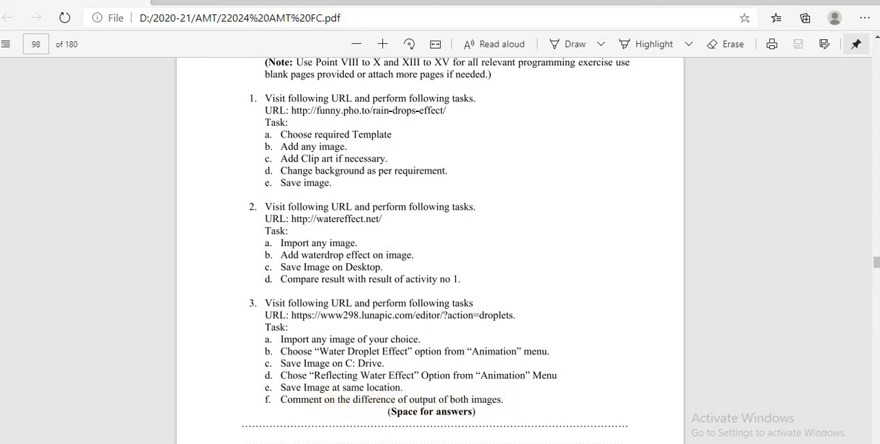
key("alt+Tab")
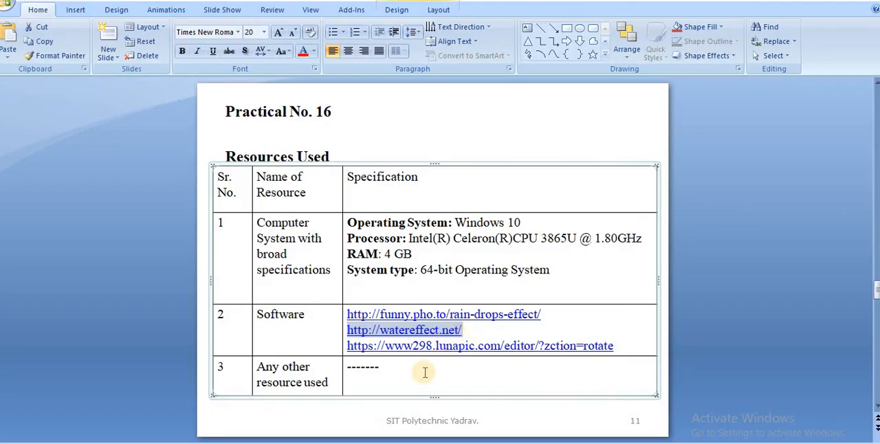
left_click(757, 248)
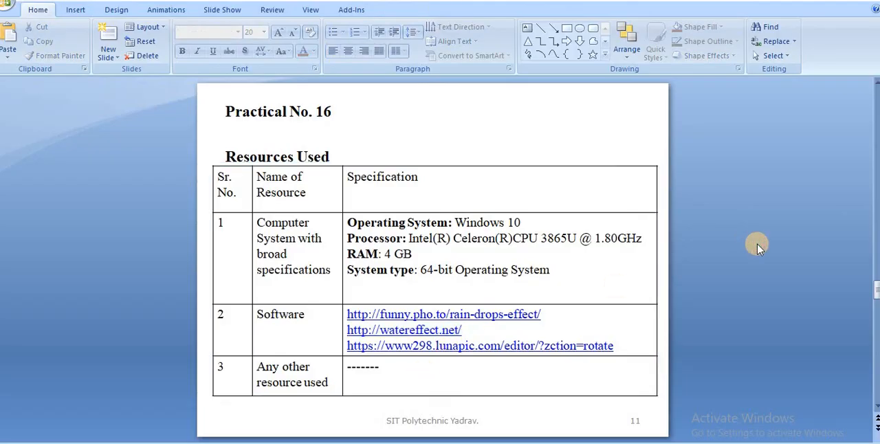
scroll(758, 247, "down", 2)
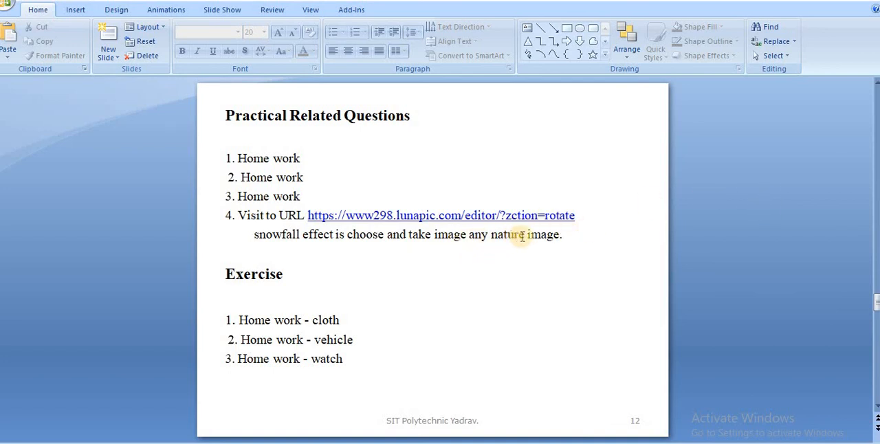
left_click(558, 239)
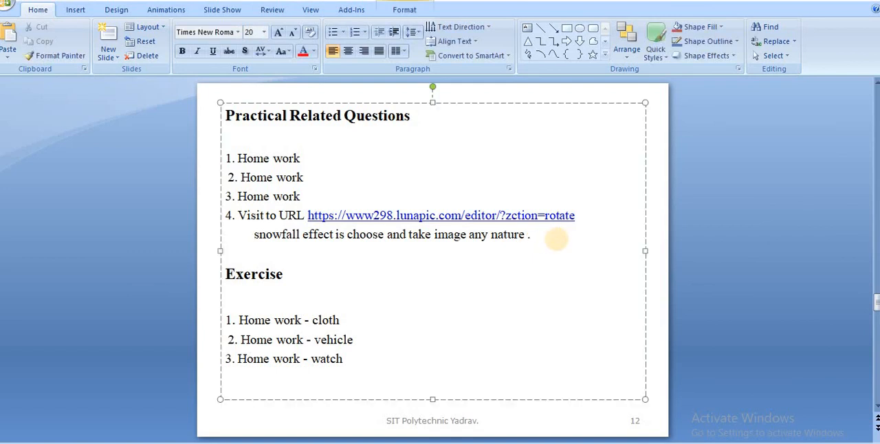
key("BackSpace")
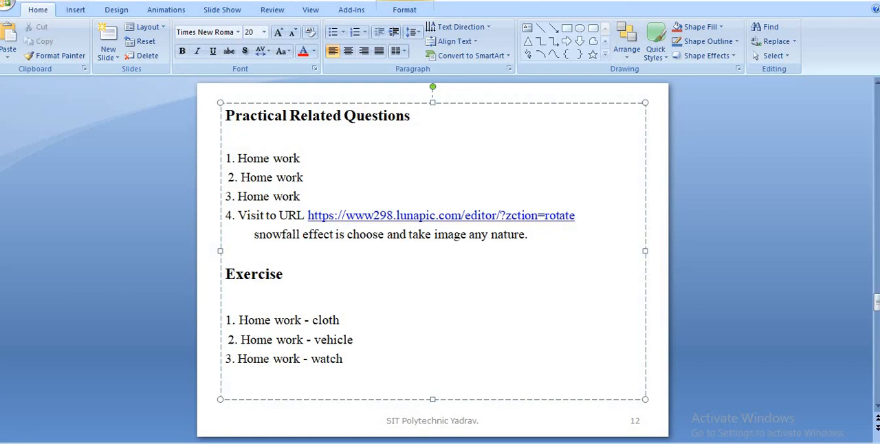
Leave the text box on the questions slide and review the results, conclusion, summary and homework slides through to the closing slide.
left_click(405, 305)
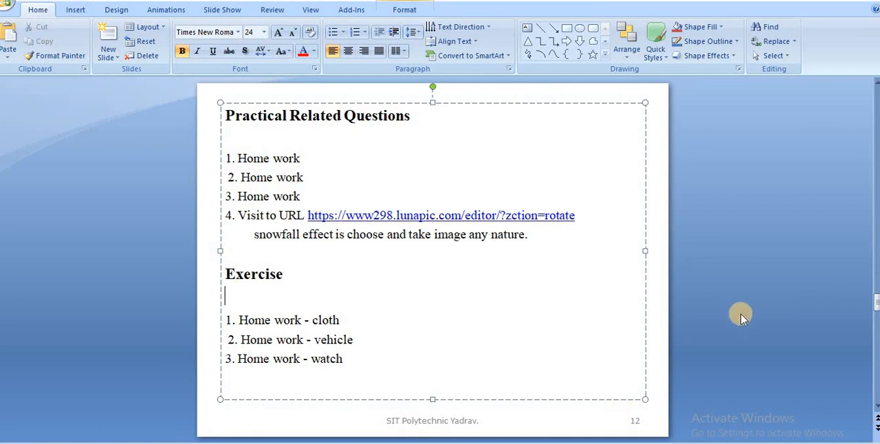
left_click(802, 213)
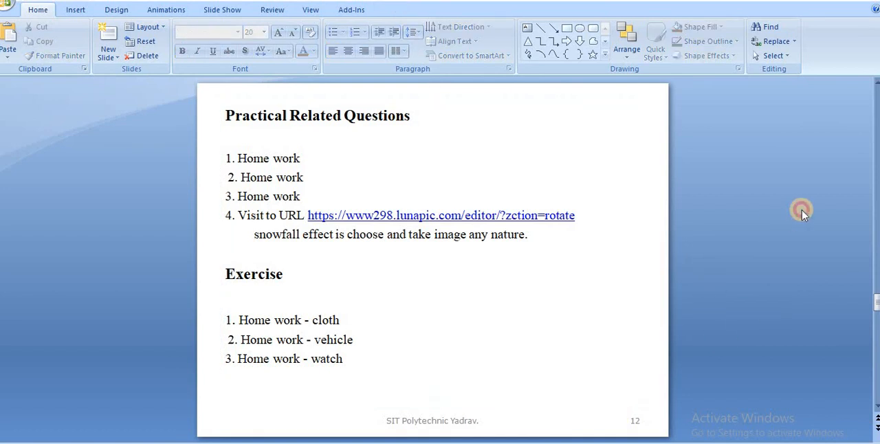
scroll(801, 213, "down", 1)
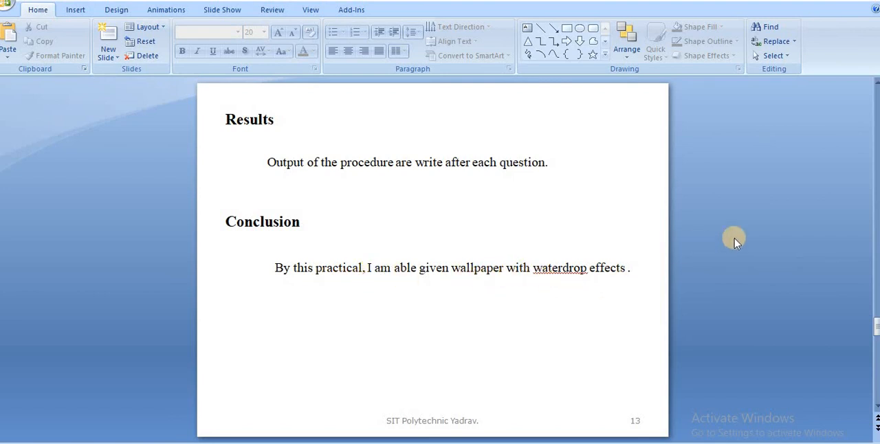
scroll(734, 241, "down", 3)
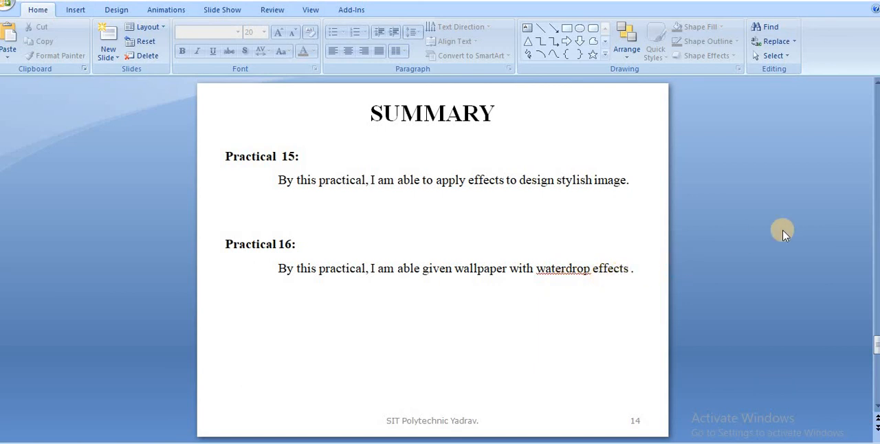
scroll(784, 234, "down", 1)
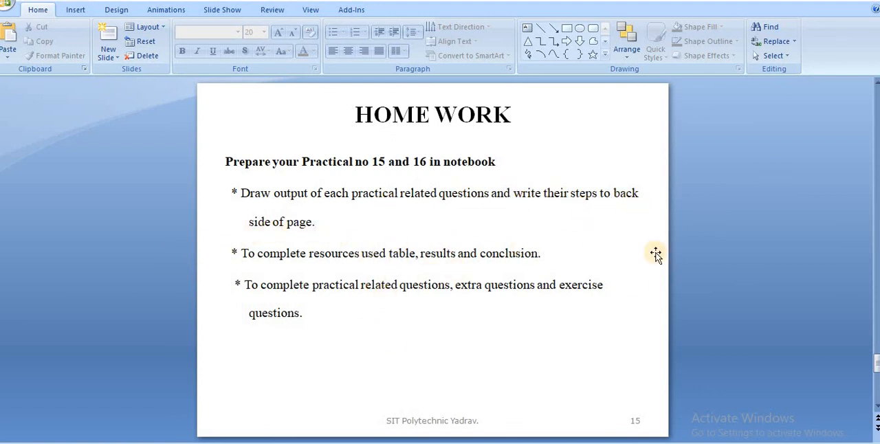
scroll(807, 283, "down", 2)
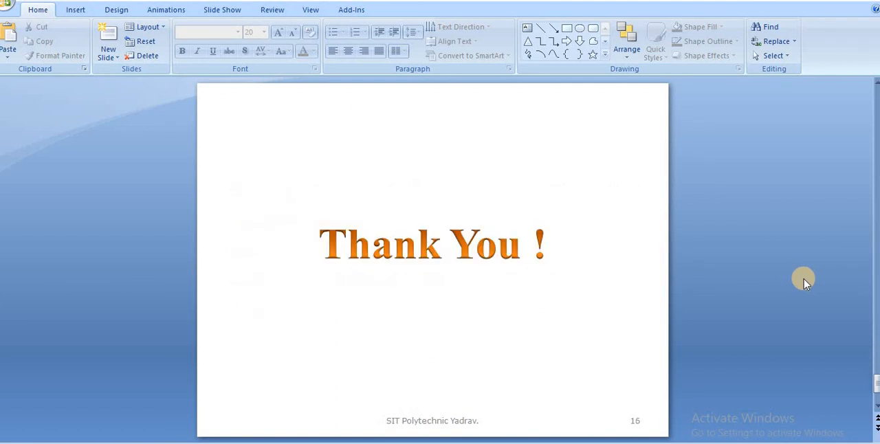